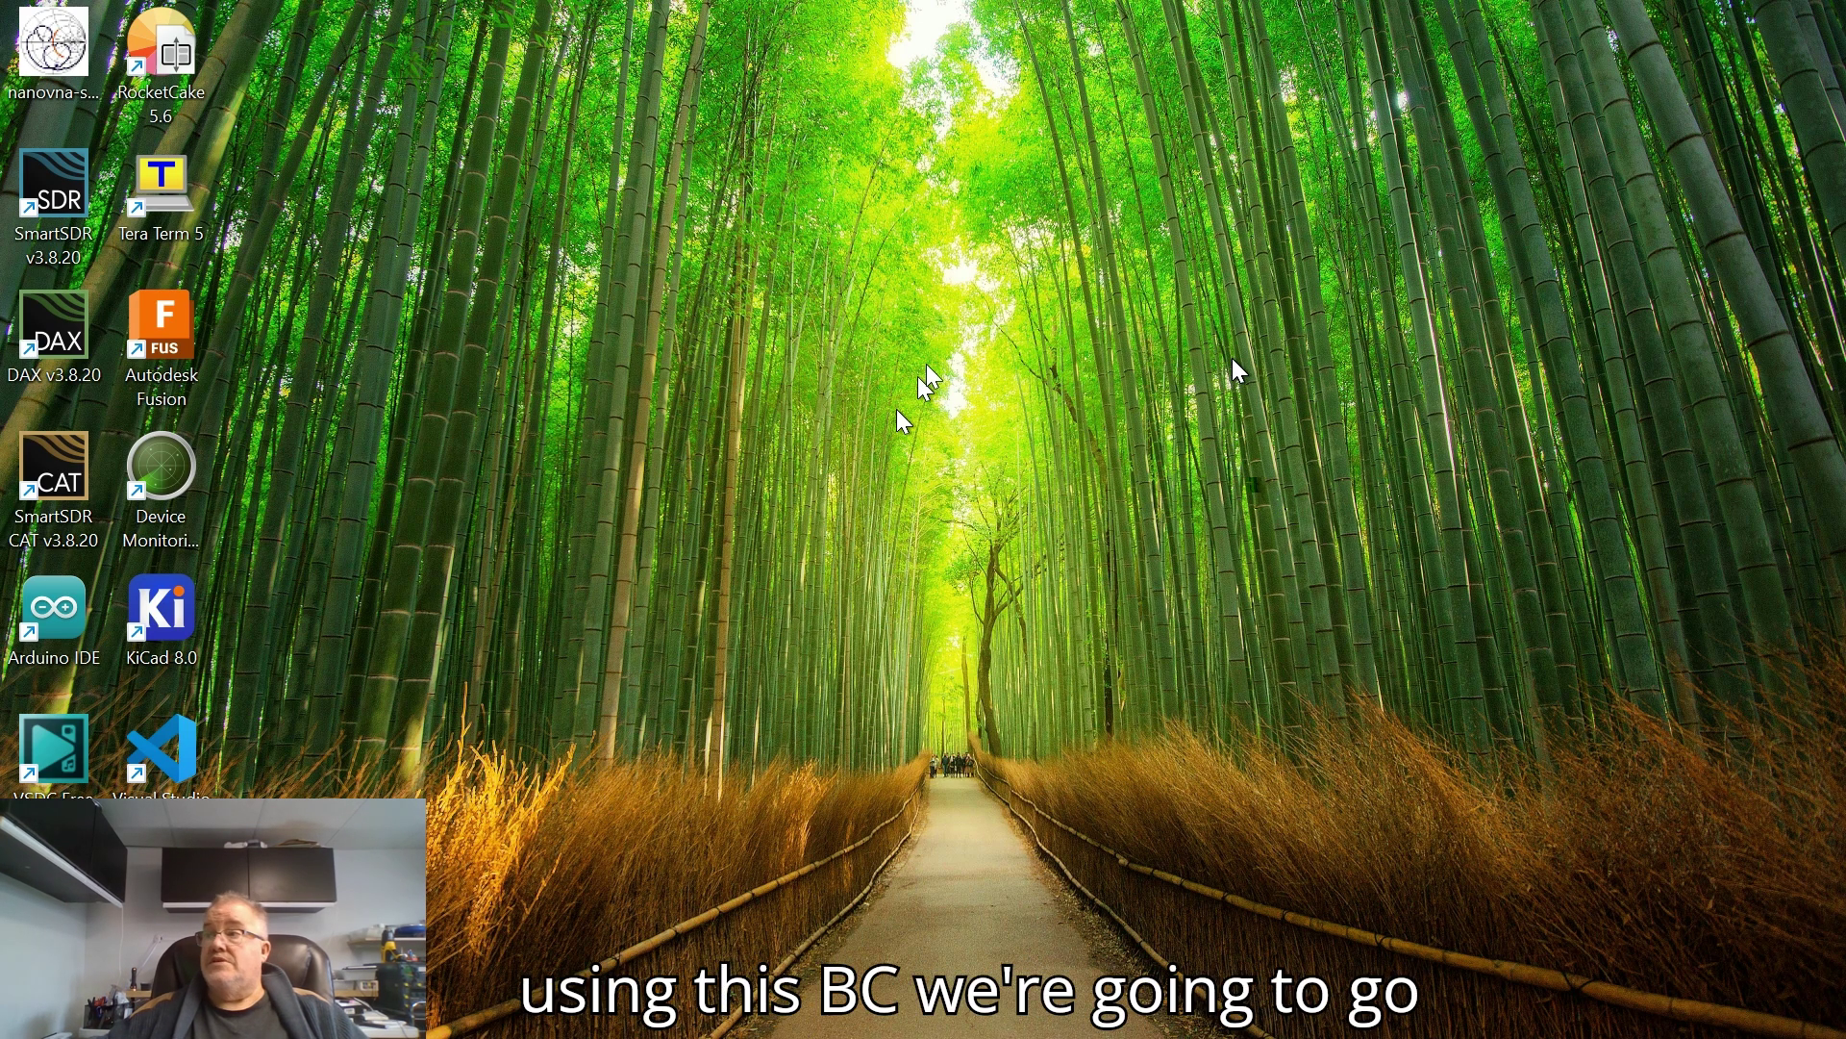
- Connect the PC to the open VE2DX BAND DECODER Wi-Fi network from Windows quick settings
mouse_move(1077, 909)
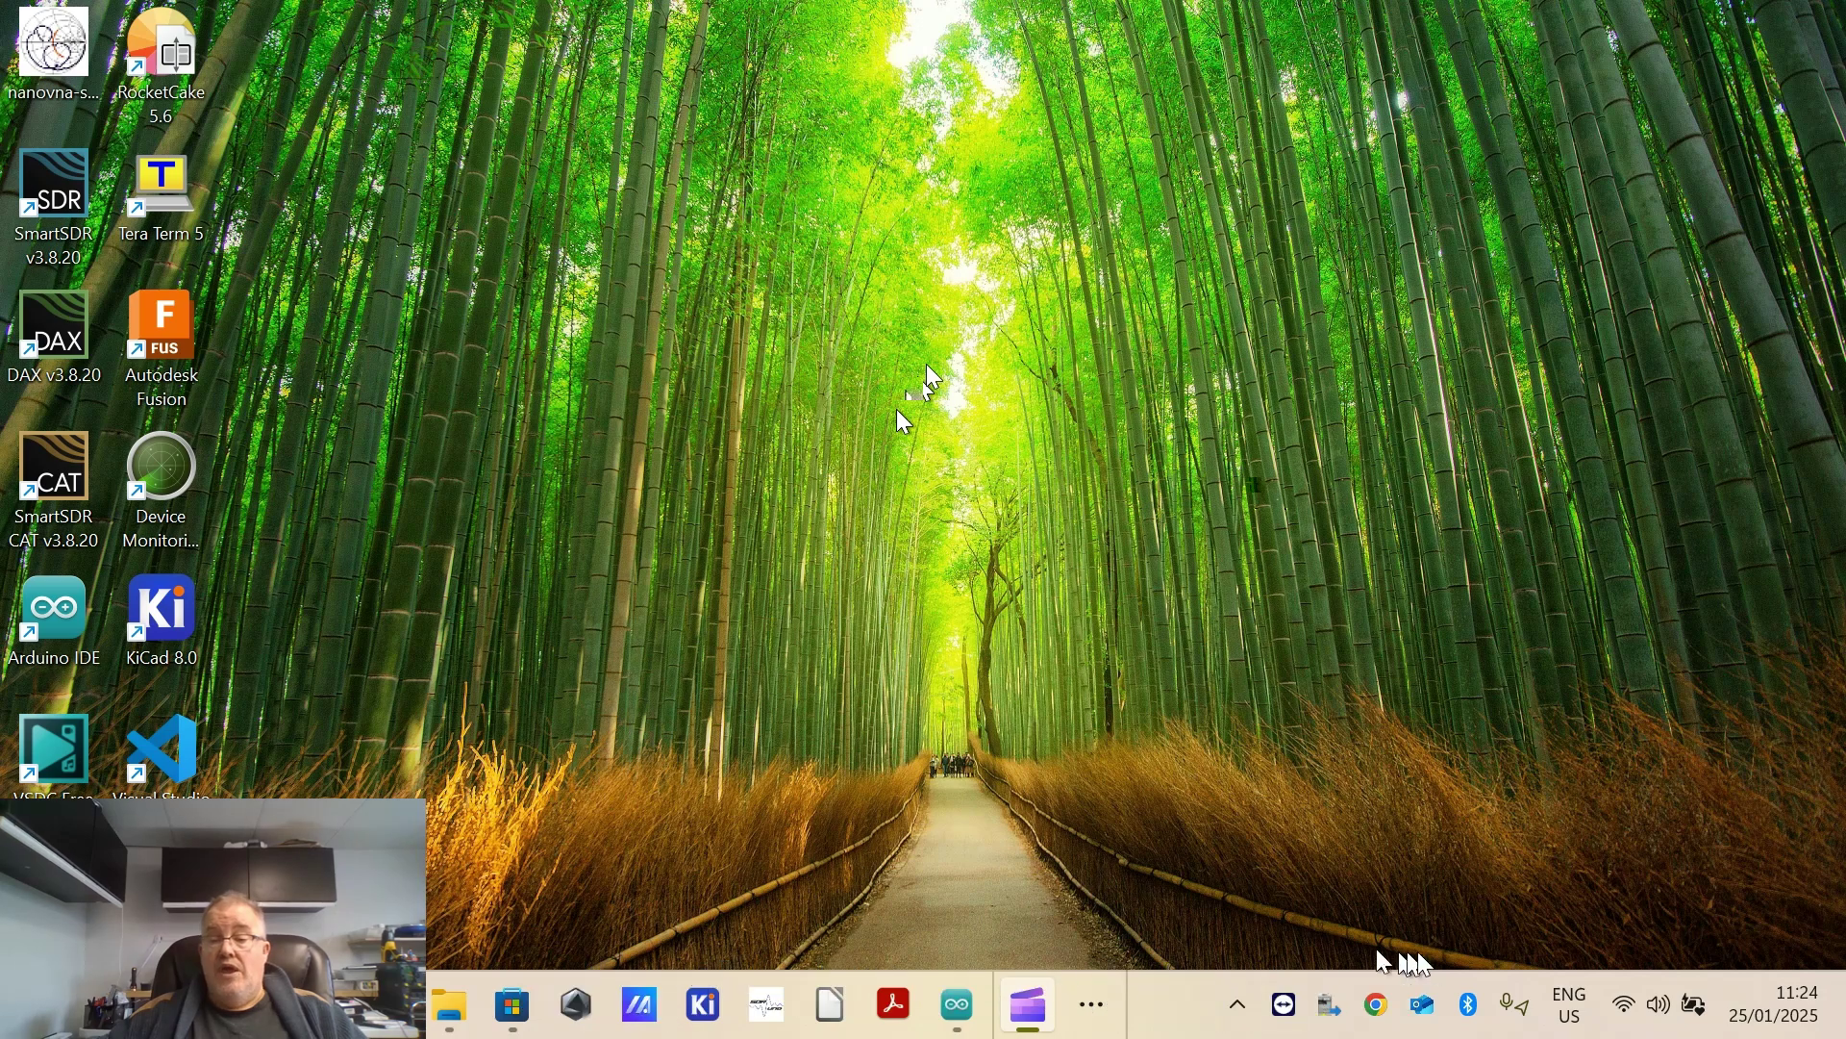
left_click(1633, 1008)
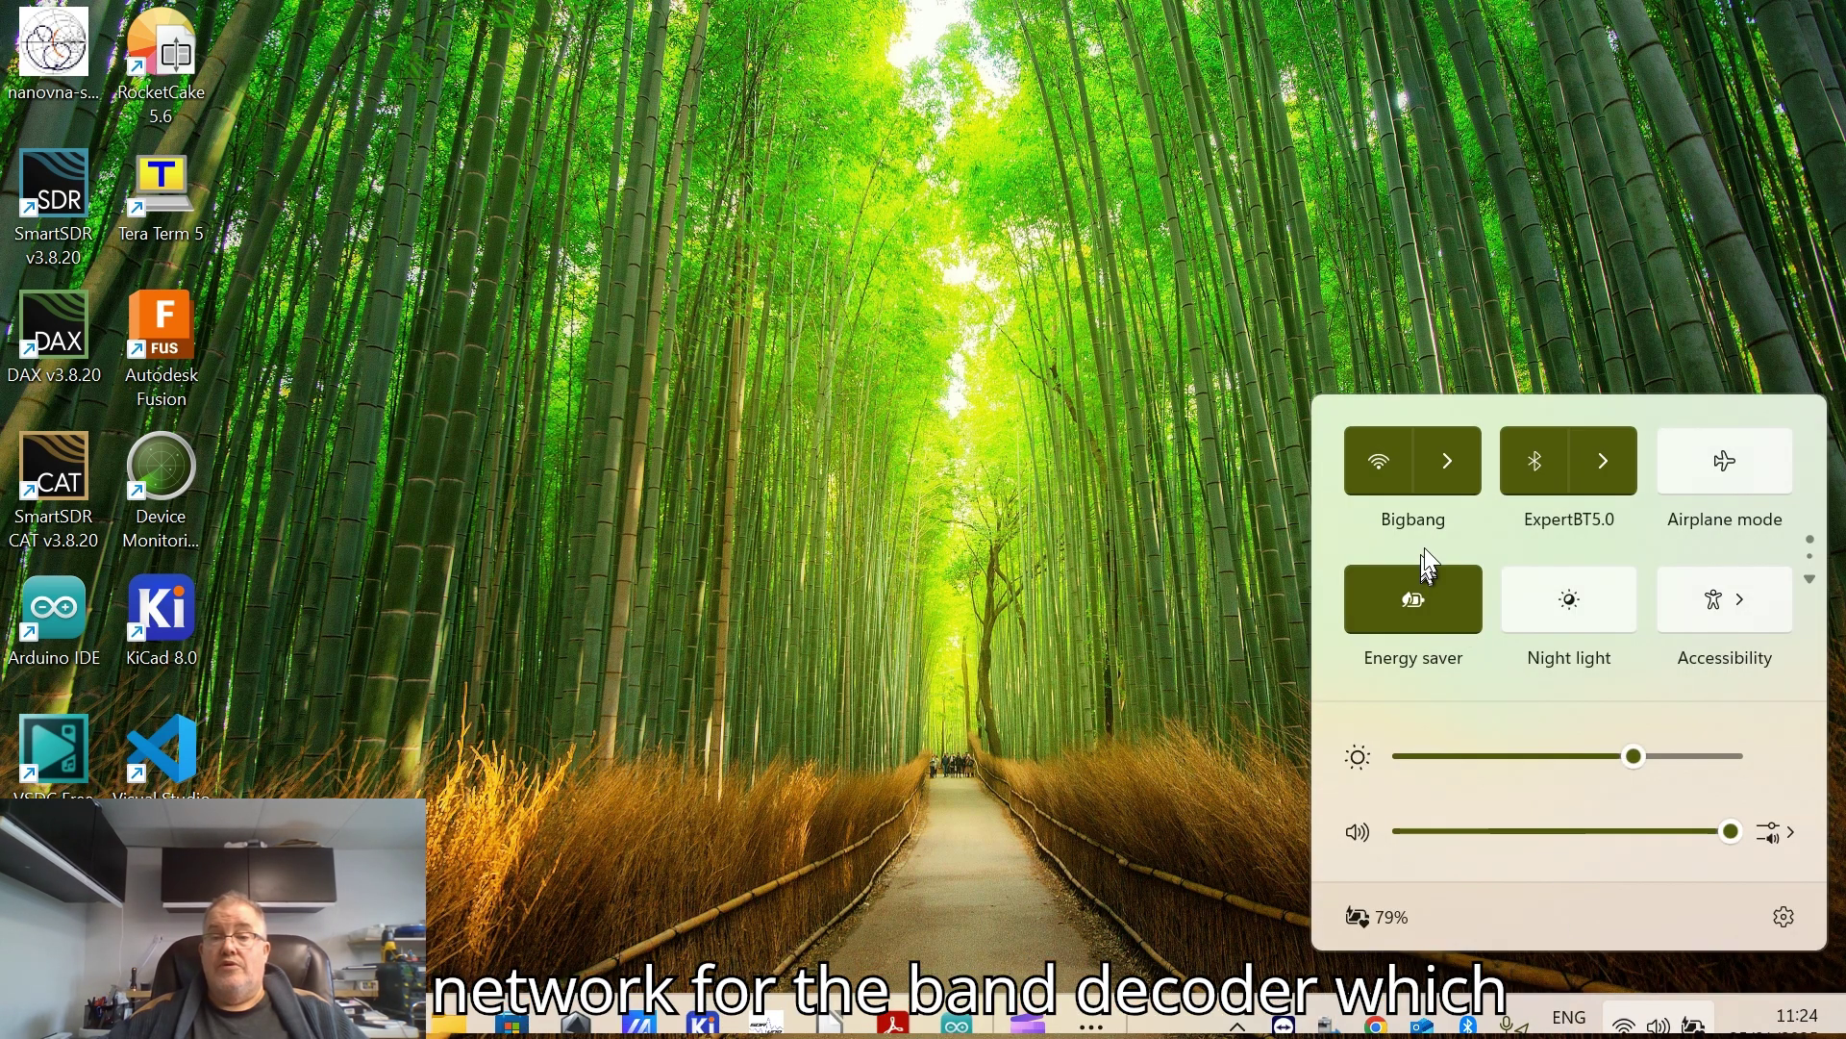
left_click(1445, 471)
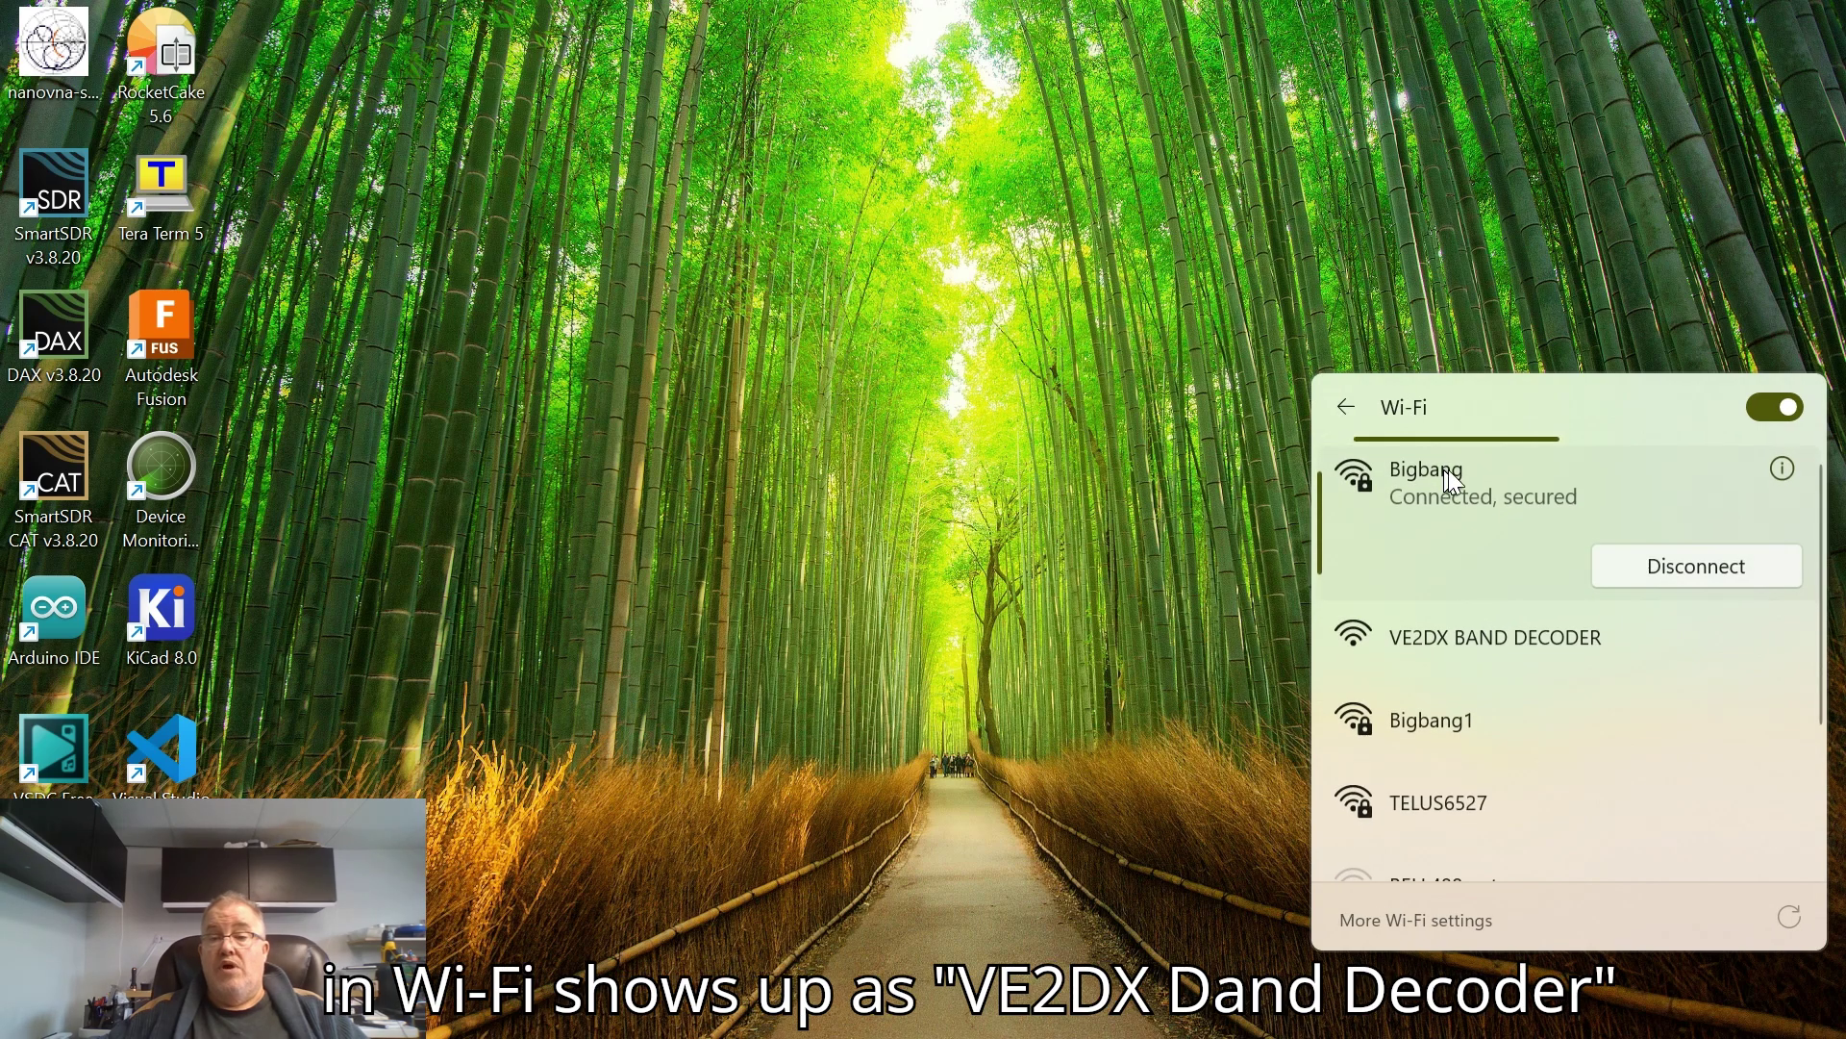
left_click(1470, 651)
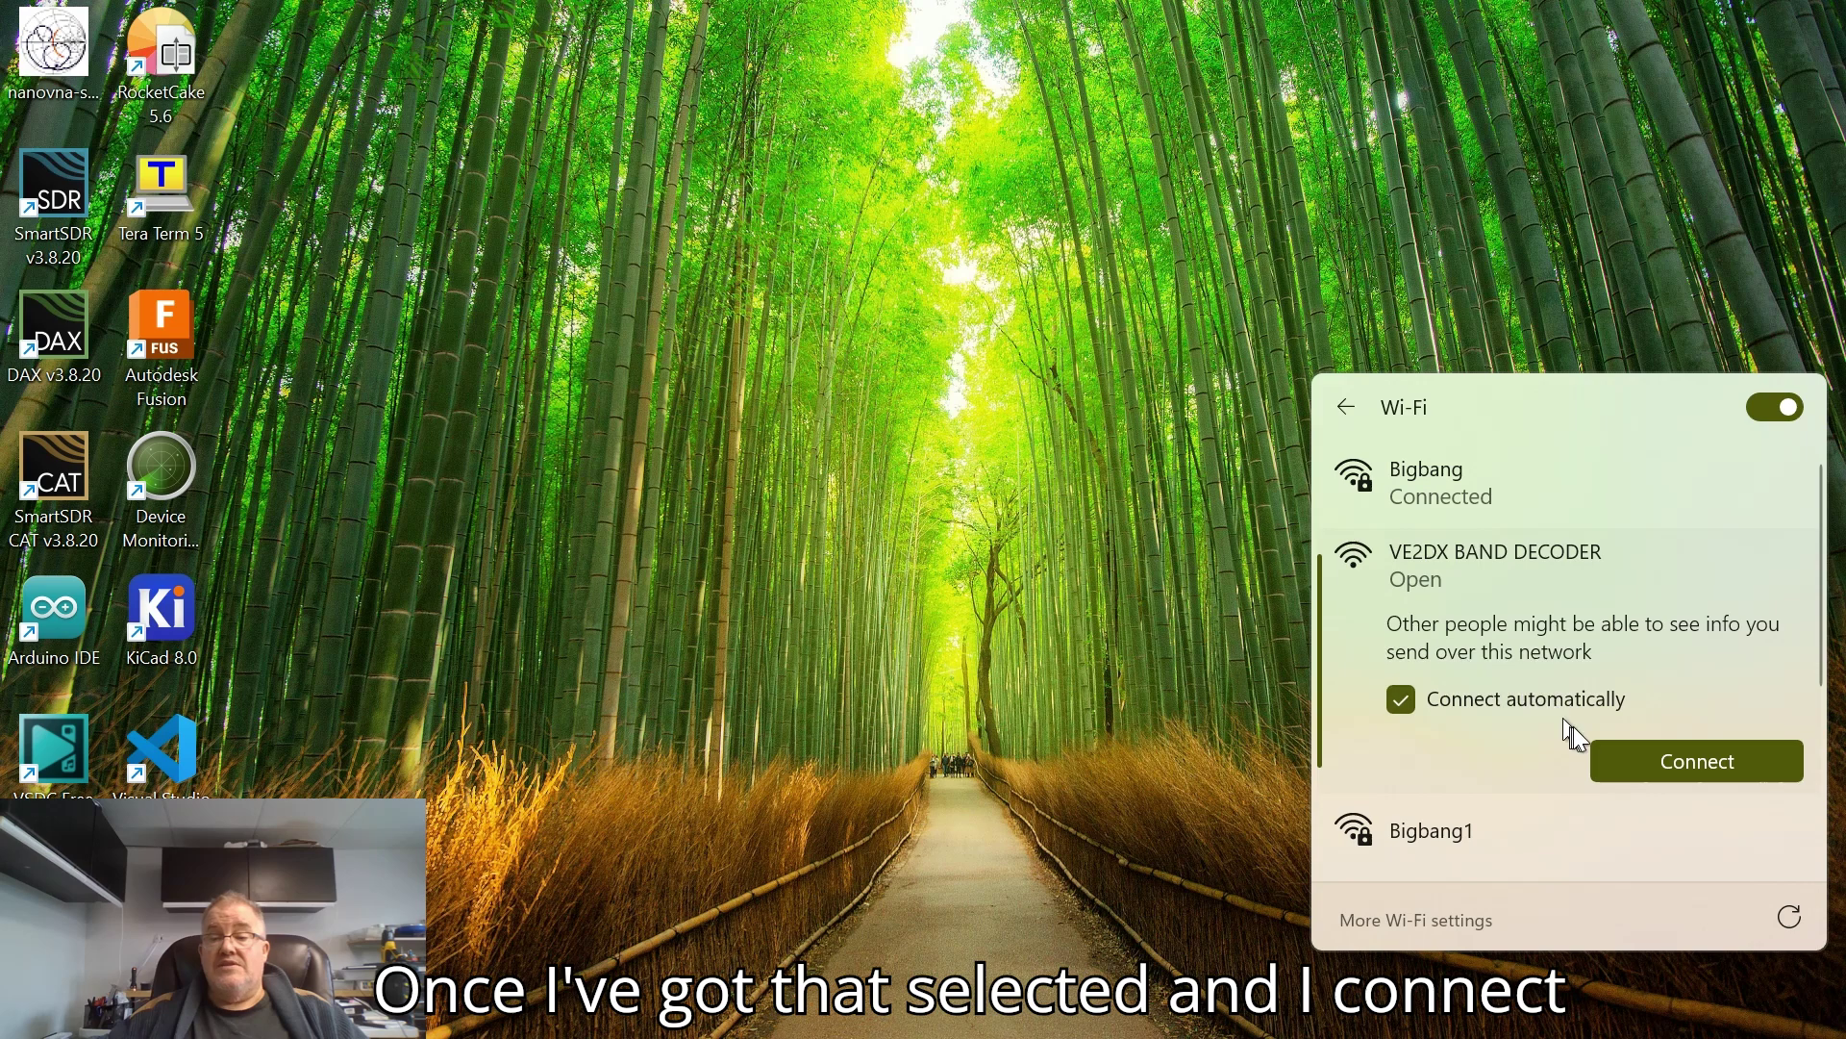
left_click(1634, 760)
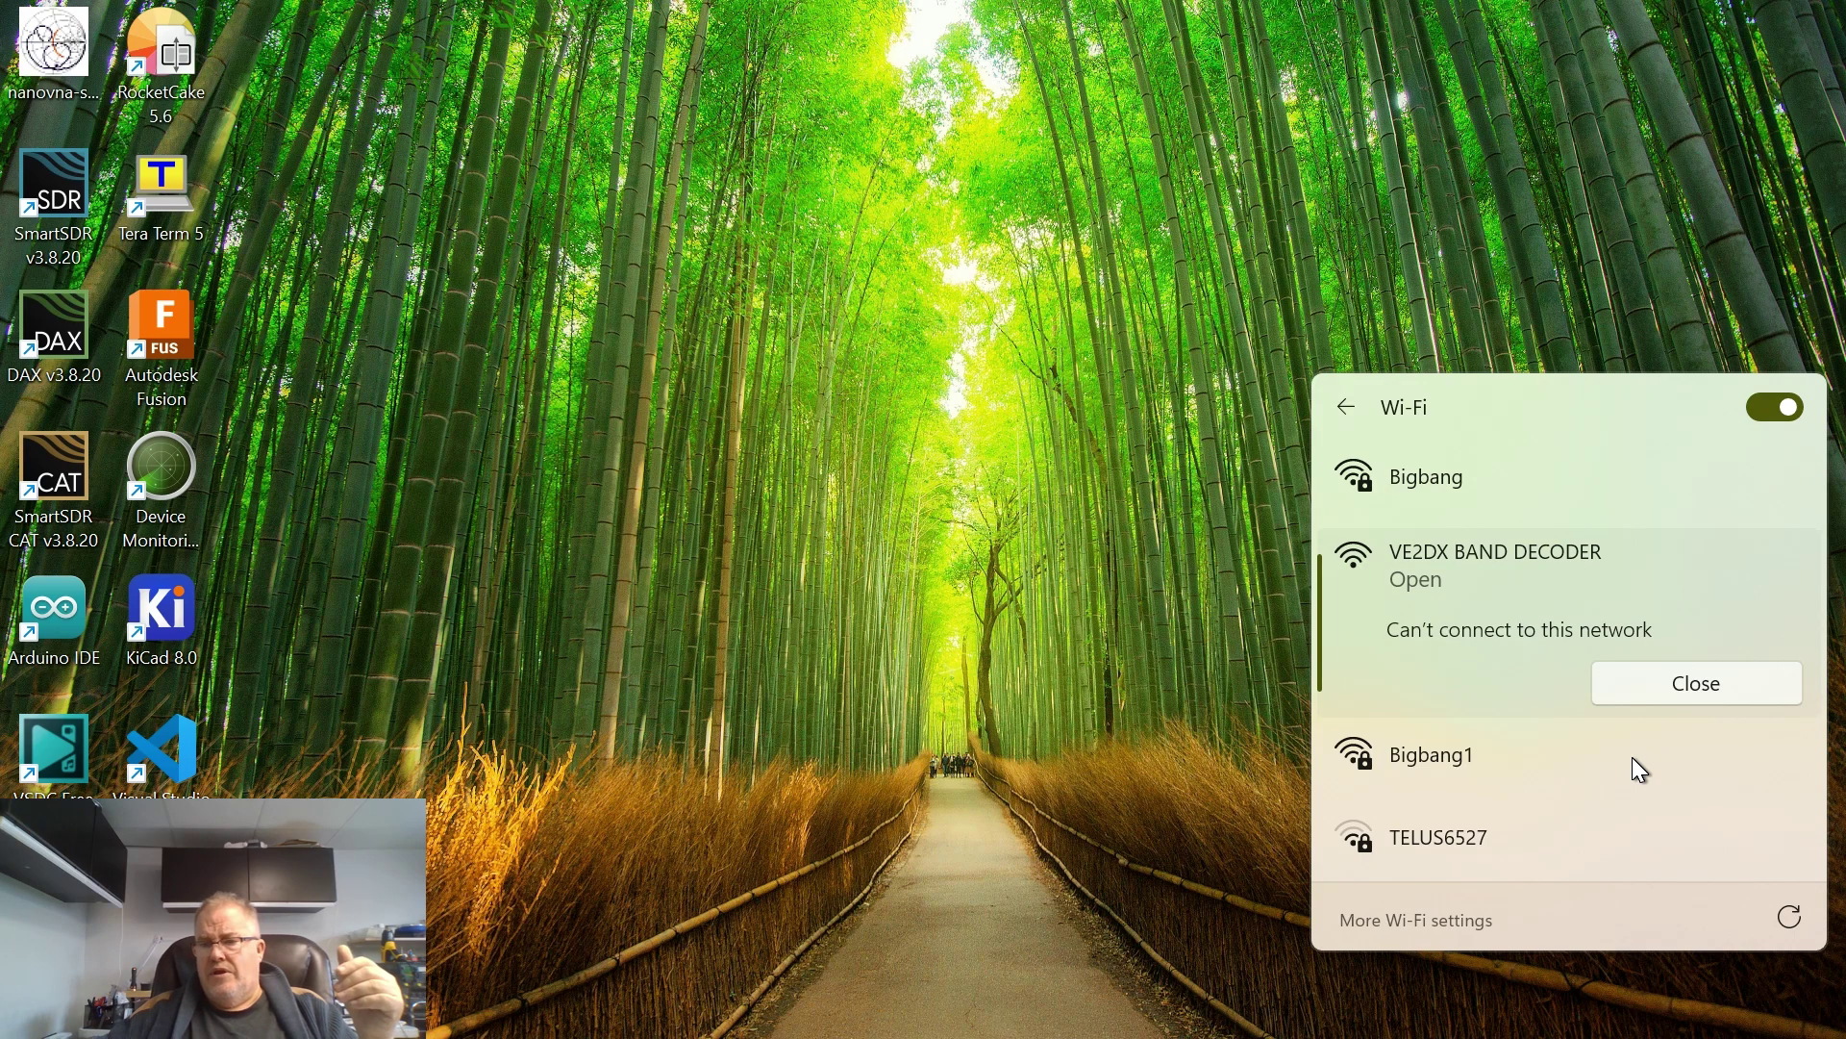
left_click(1666, 705)
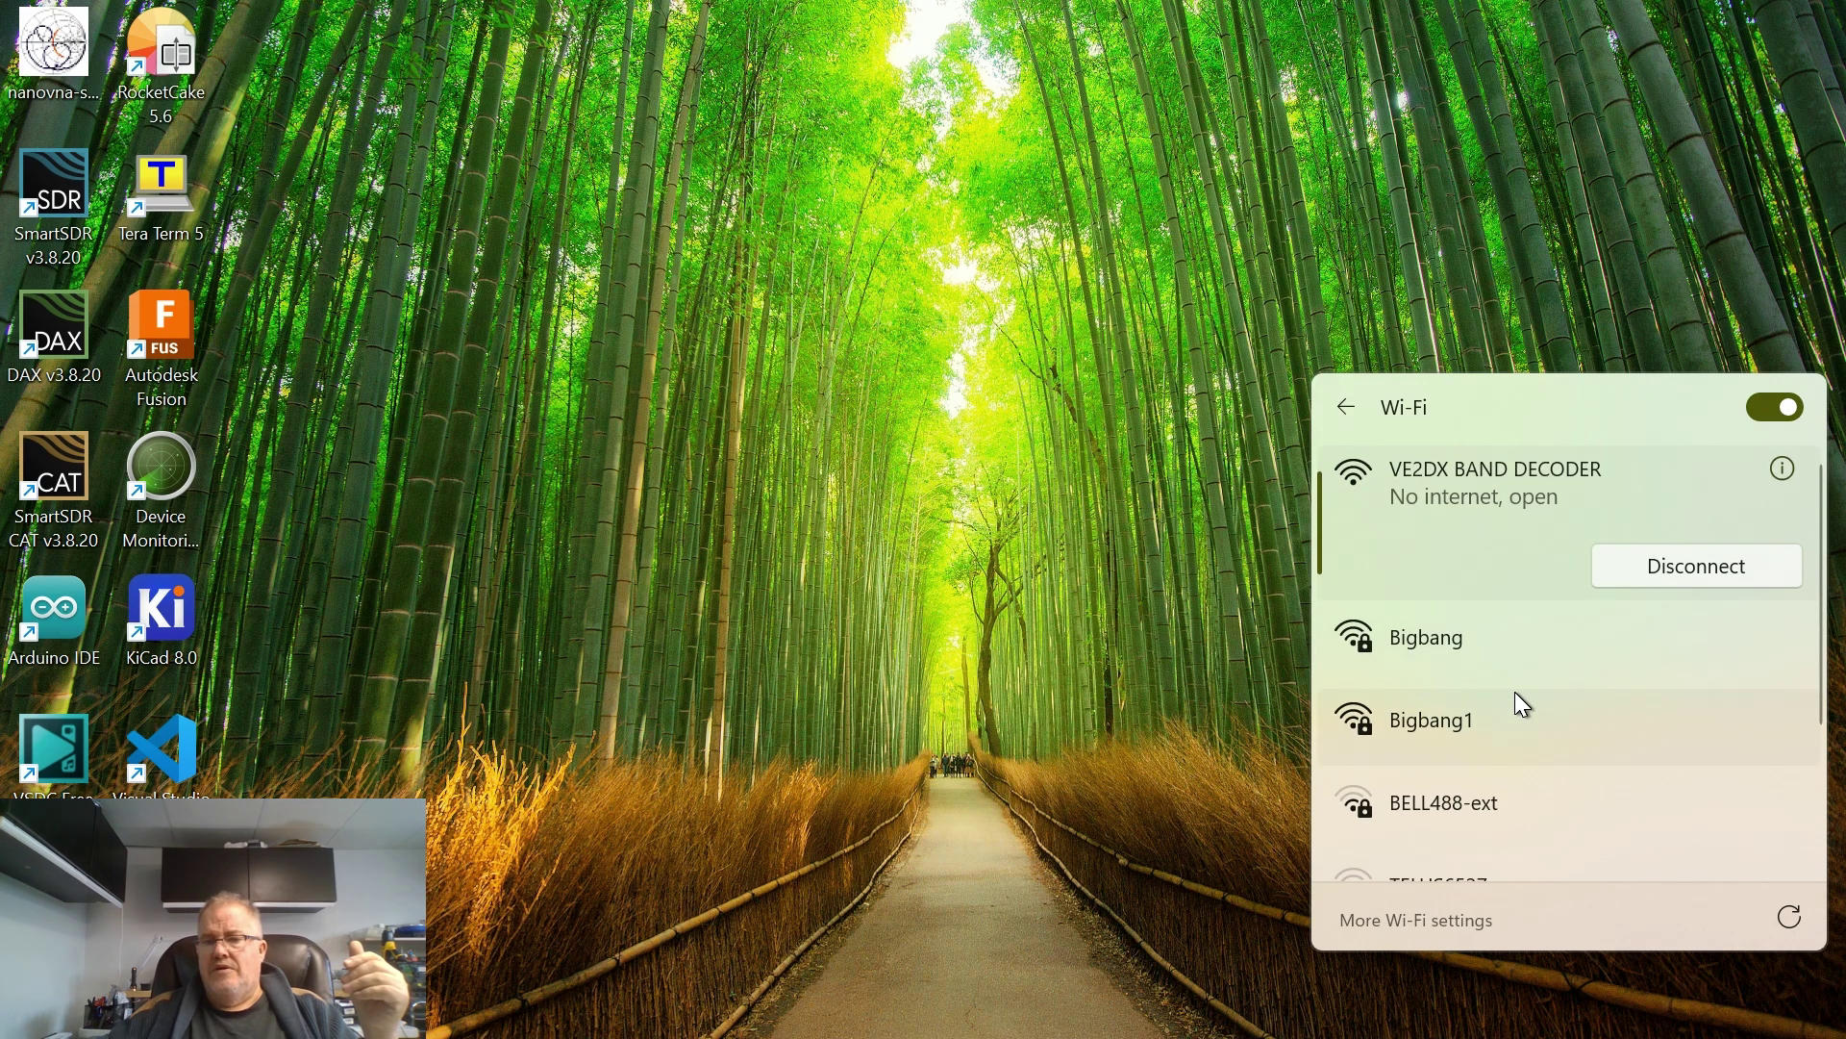
scroll(1539, 709, "down", 3)
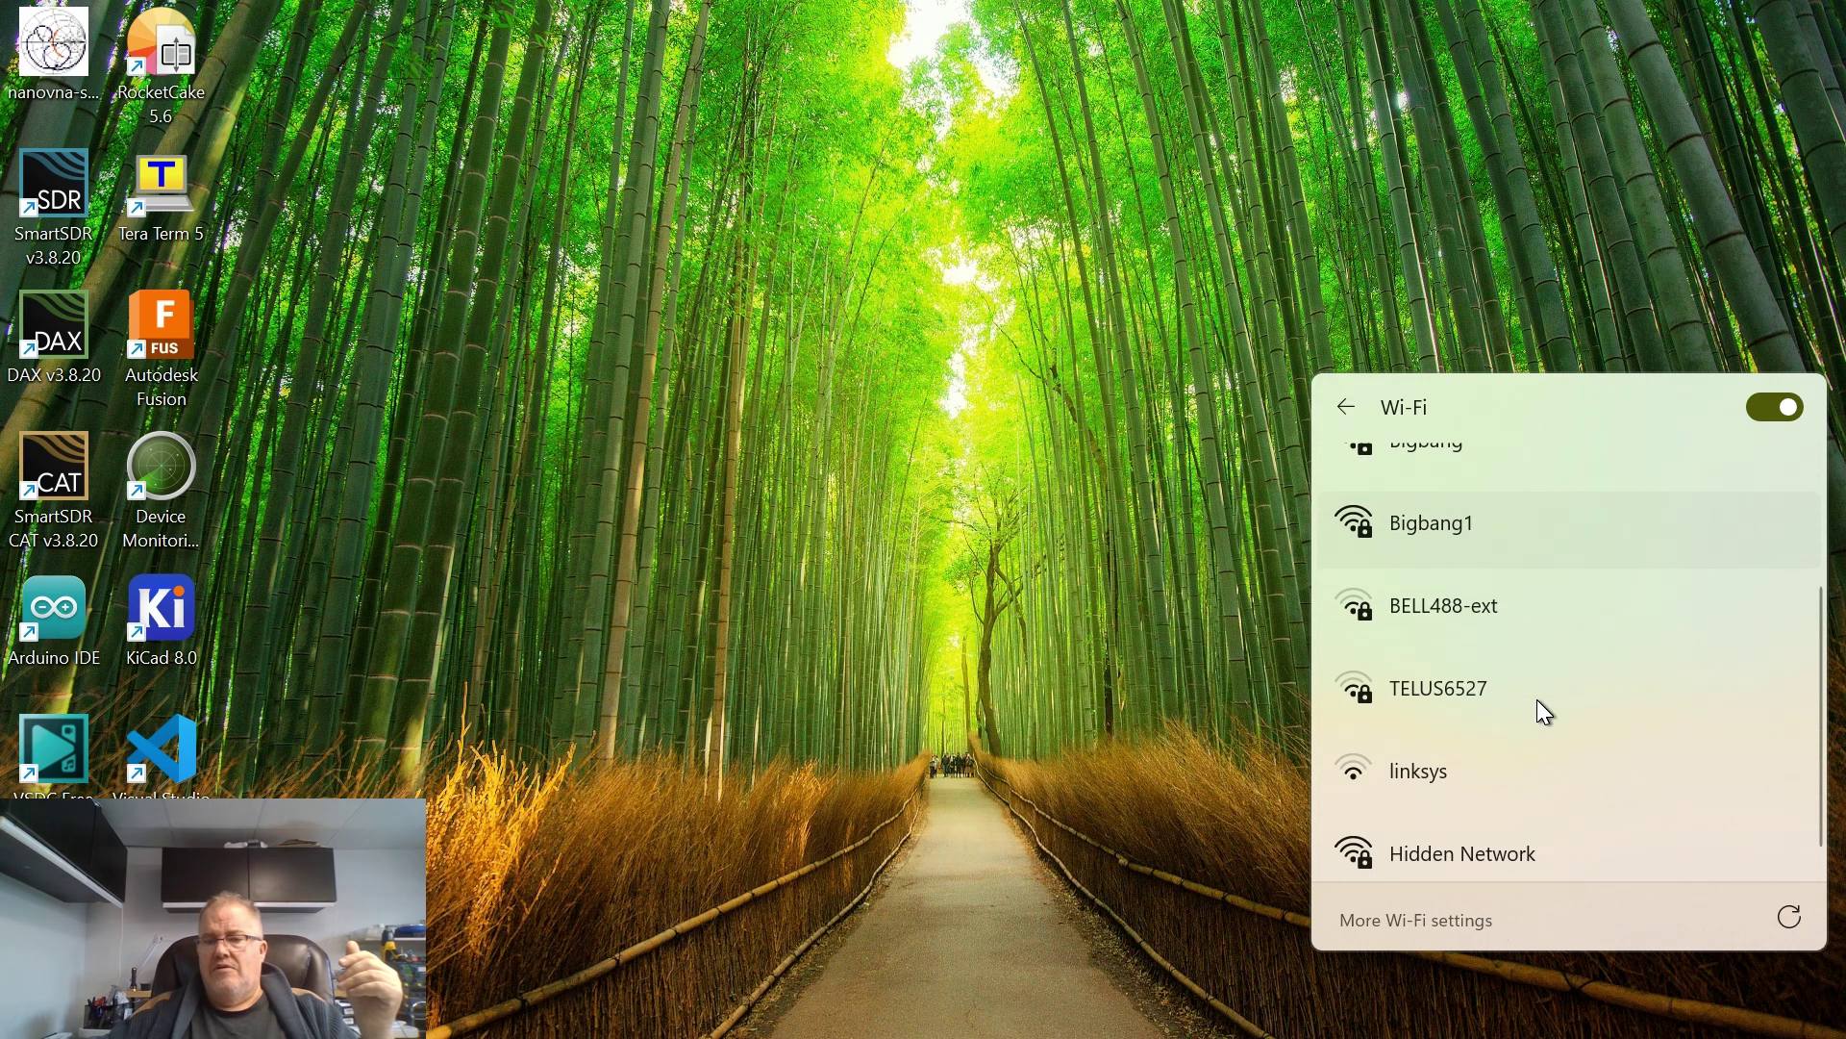
scroll(1537, 701, "up", 3)
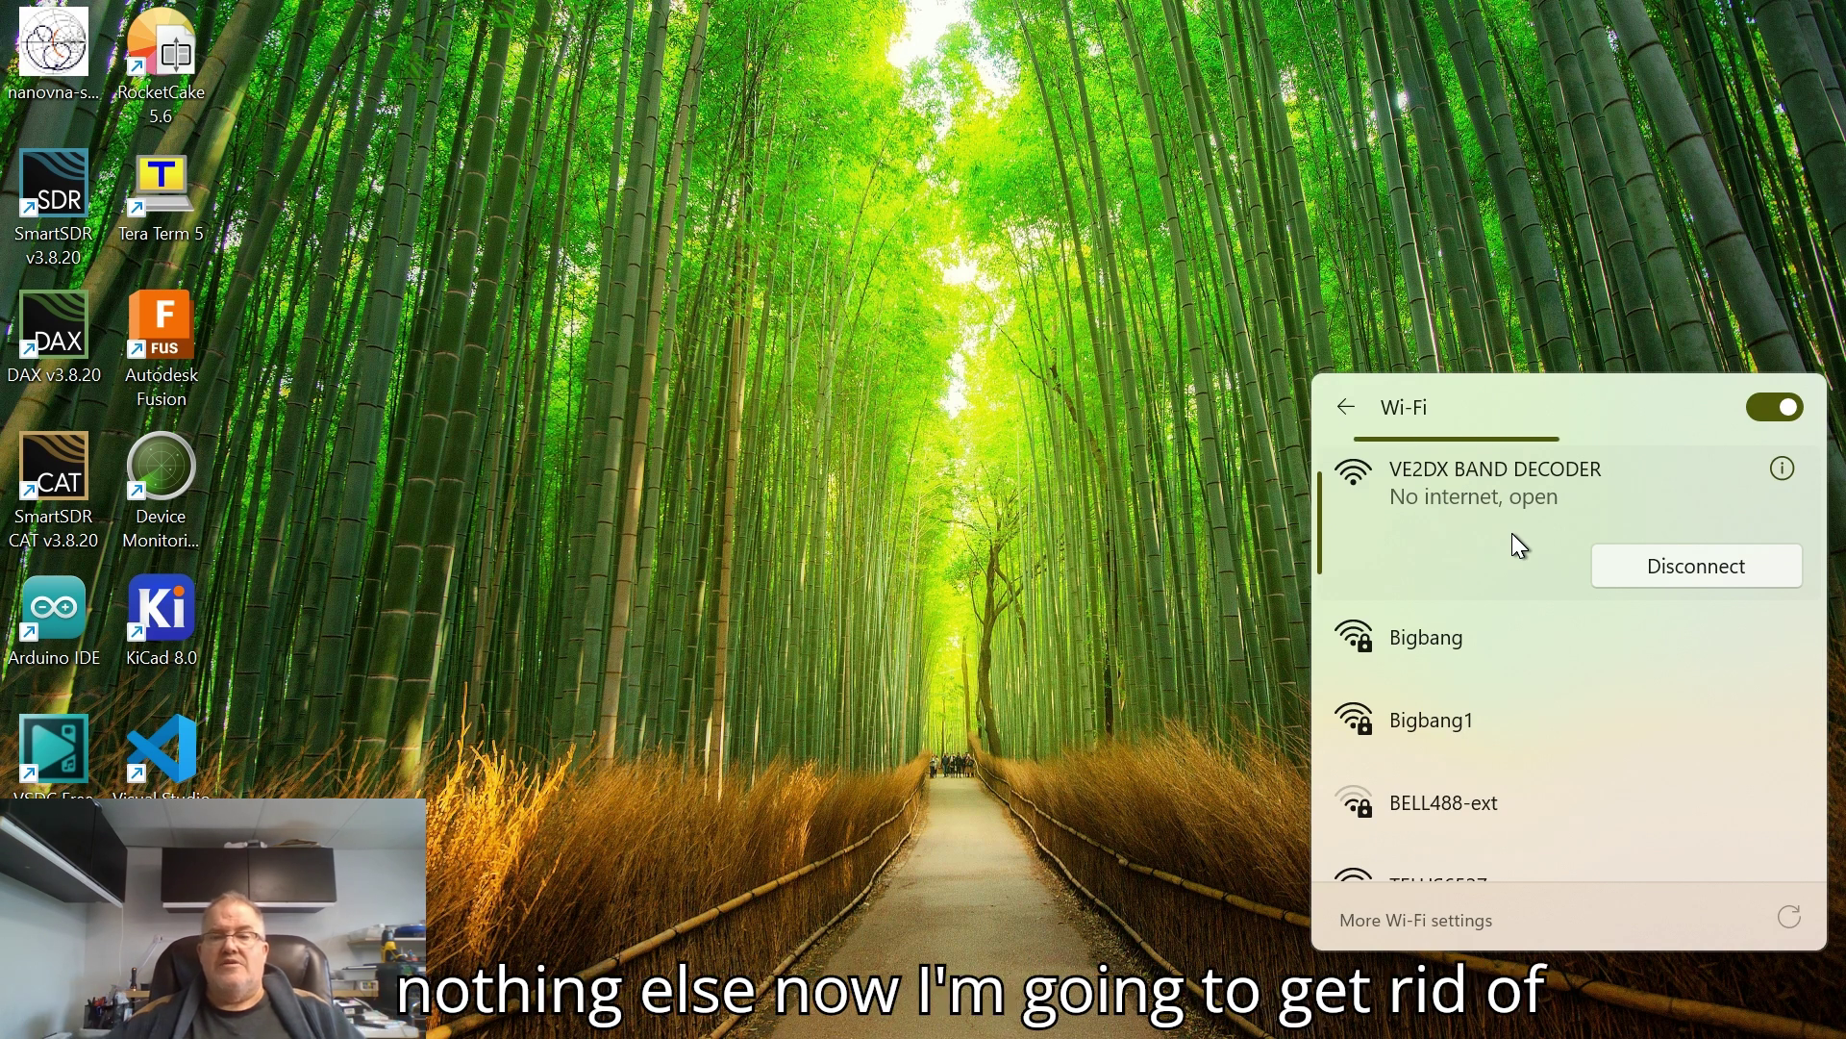
- Bring Chrome to the front and load the band decoder page at 192.168.1.1
left_click(1545, 248)
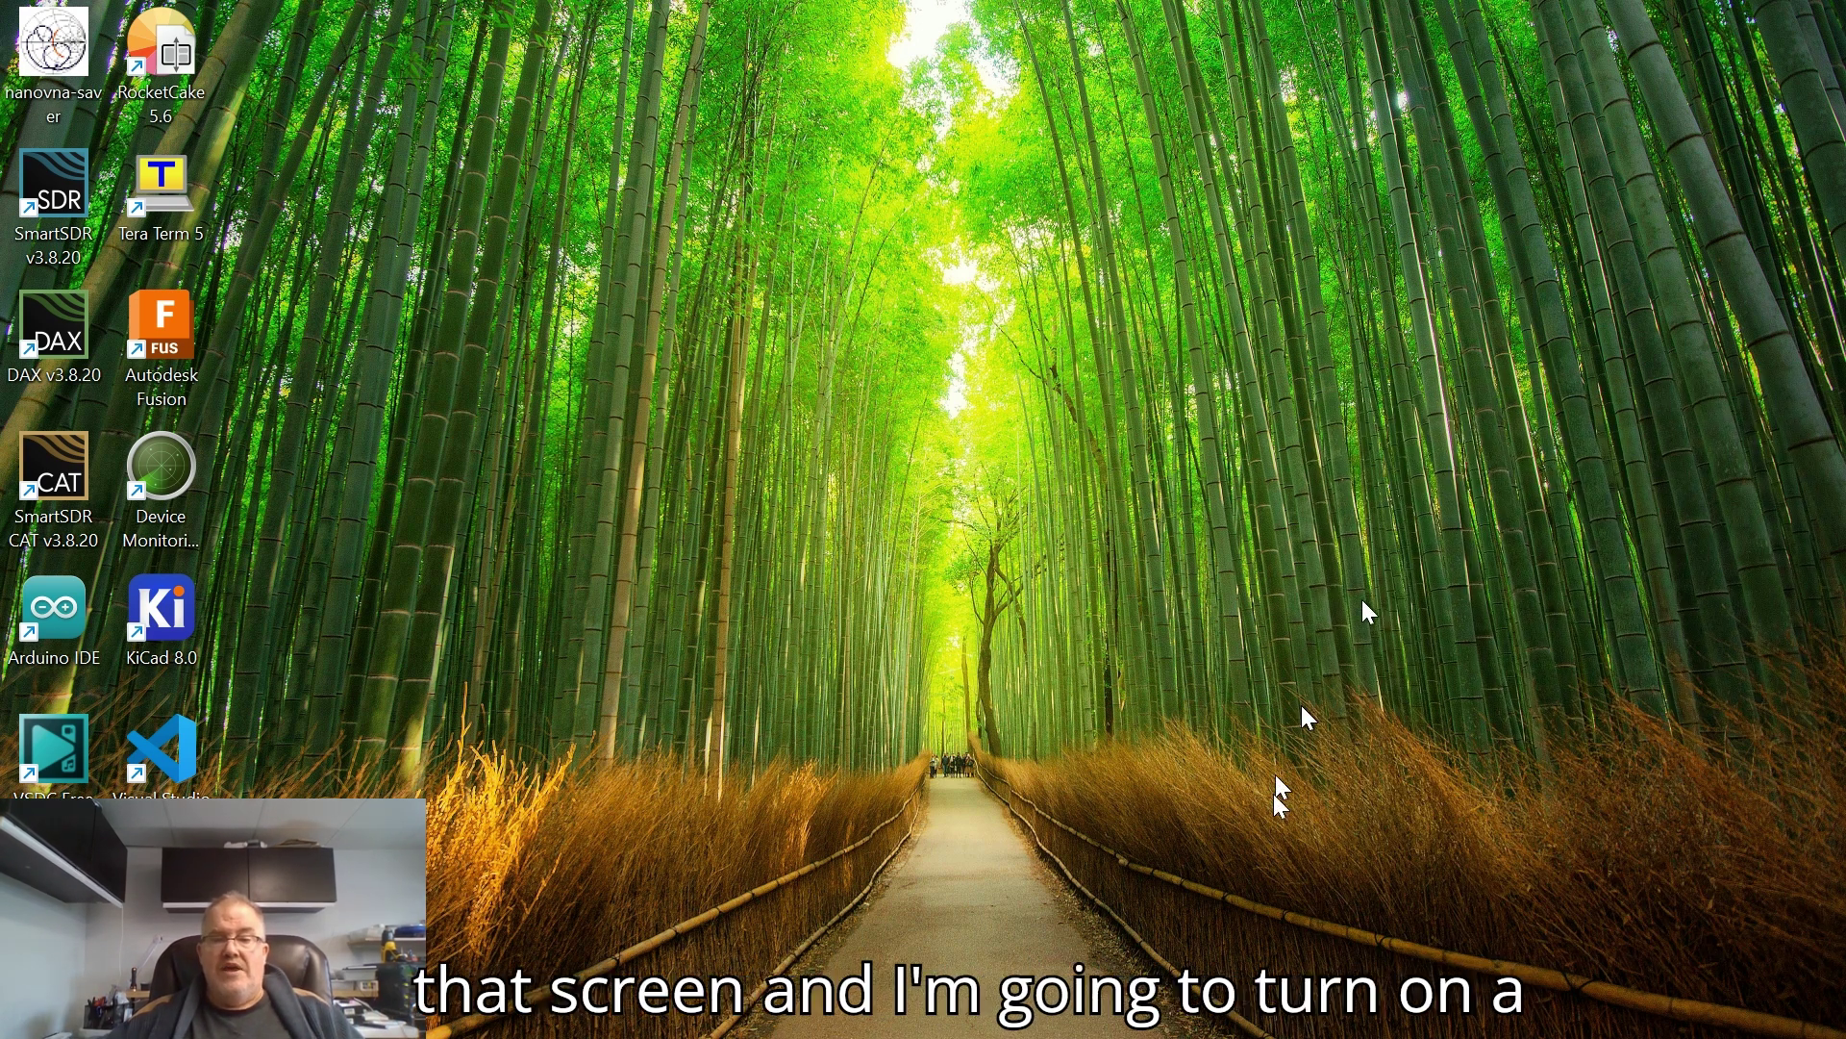
mouse_move(604, 1035)
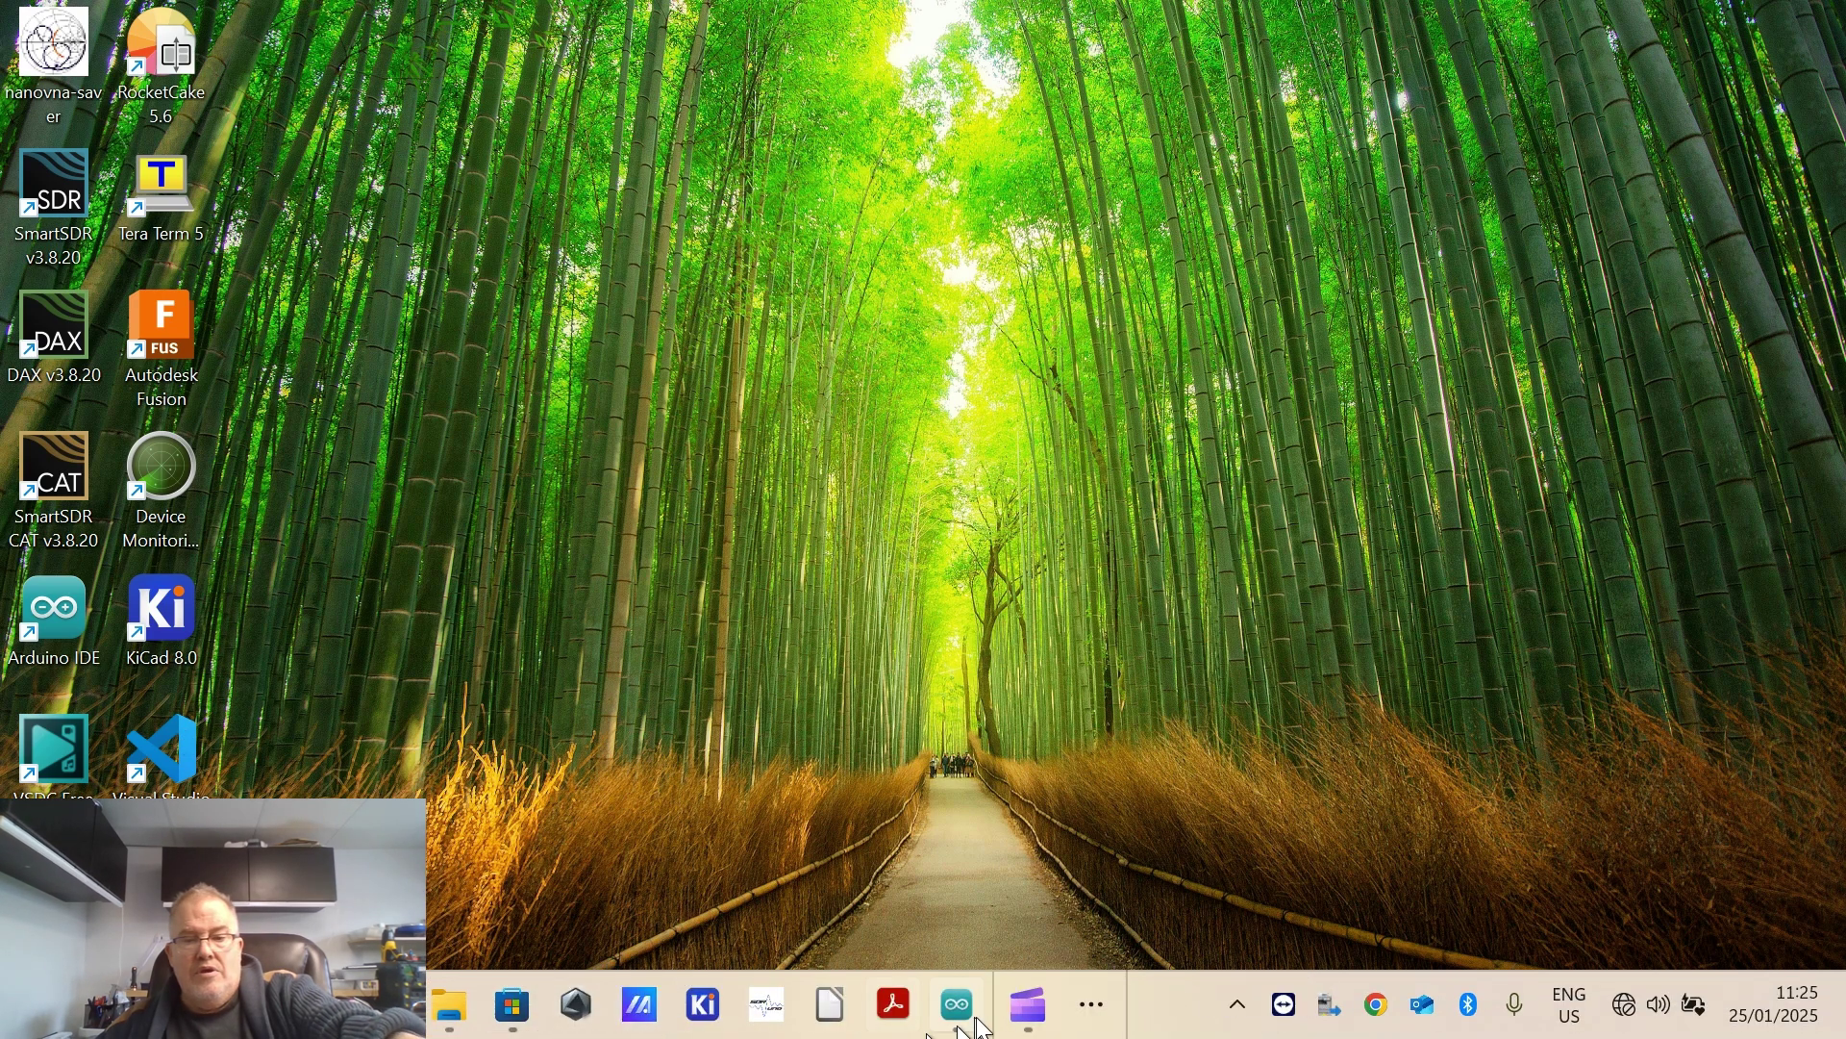
left_click(1100, 1002)
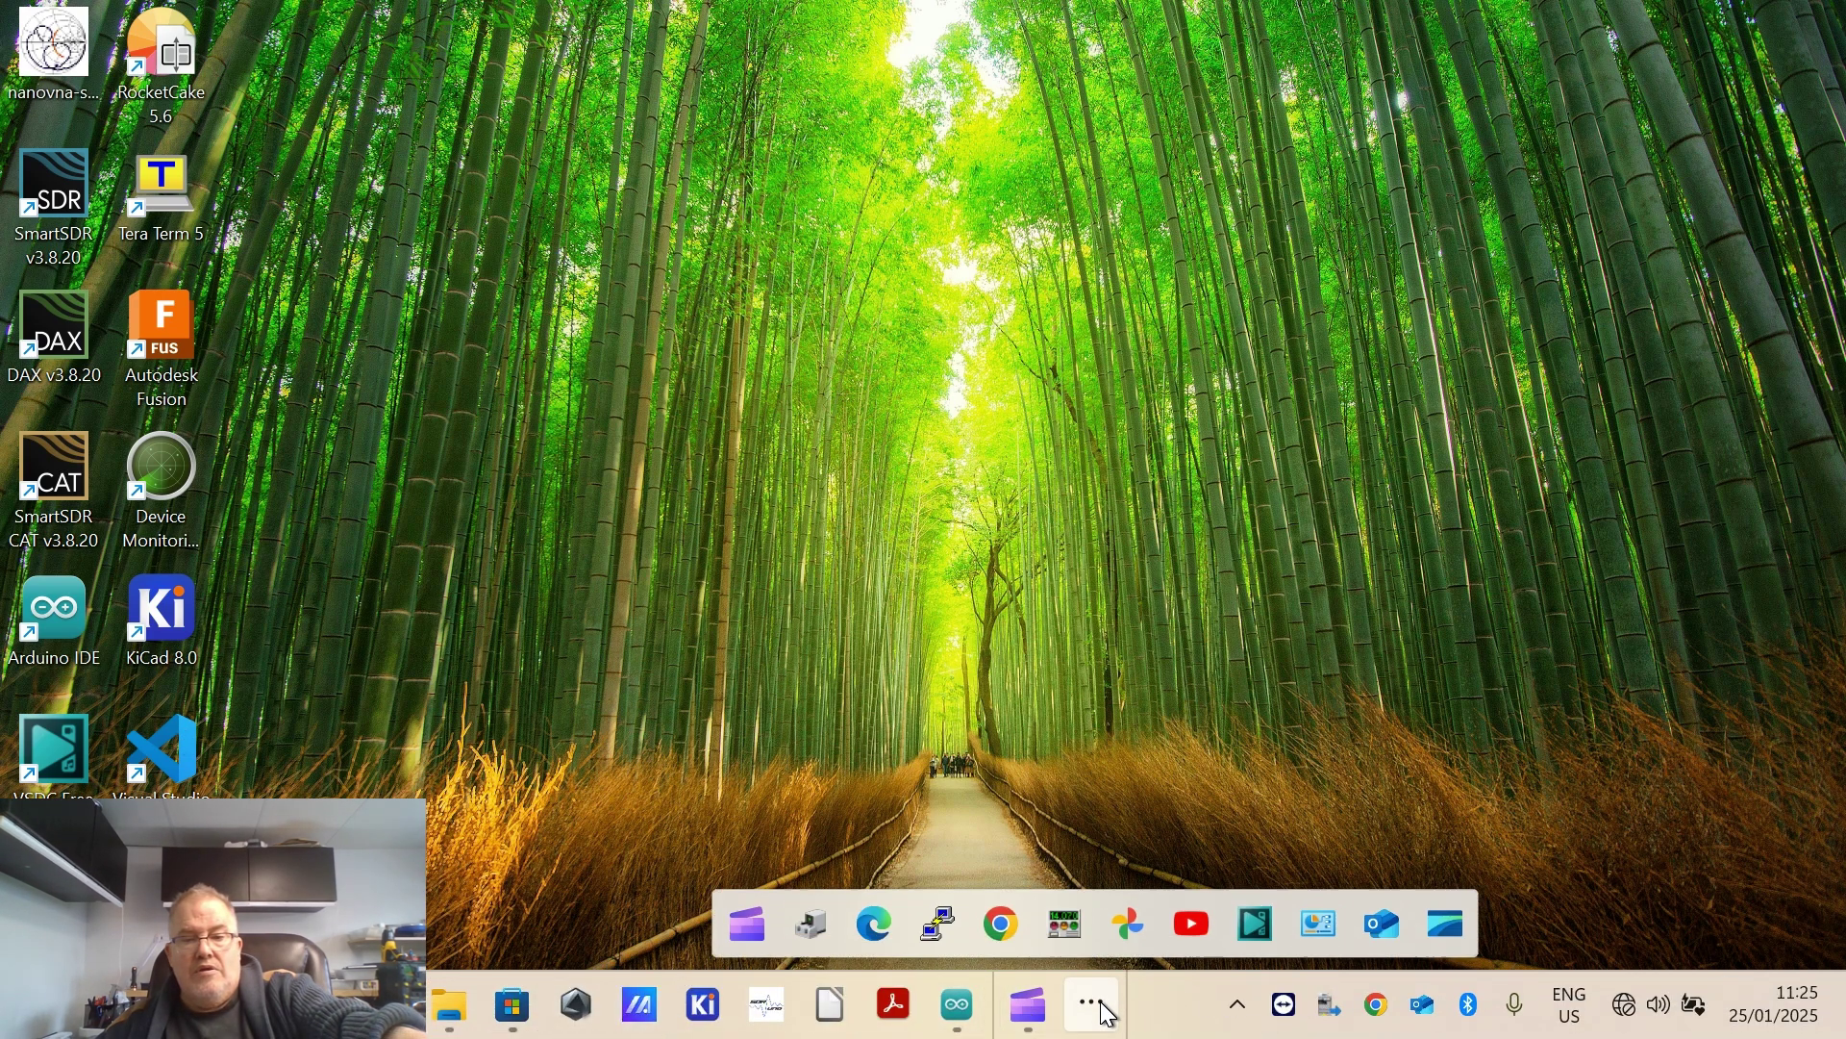
left_click(999, 916)
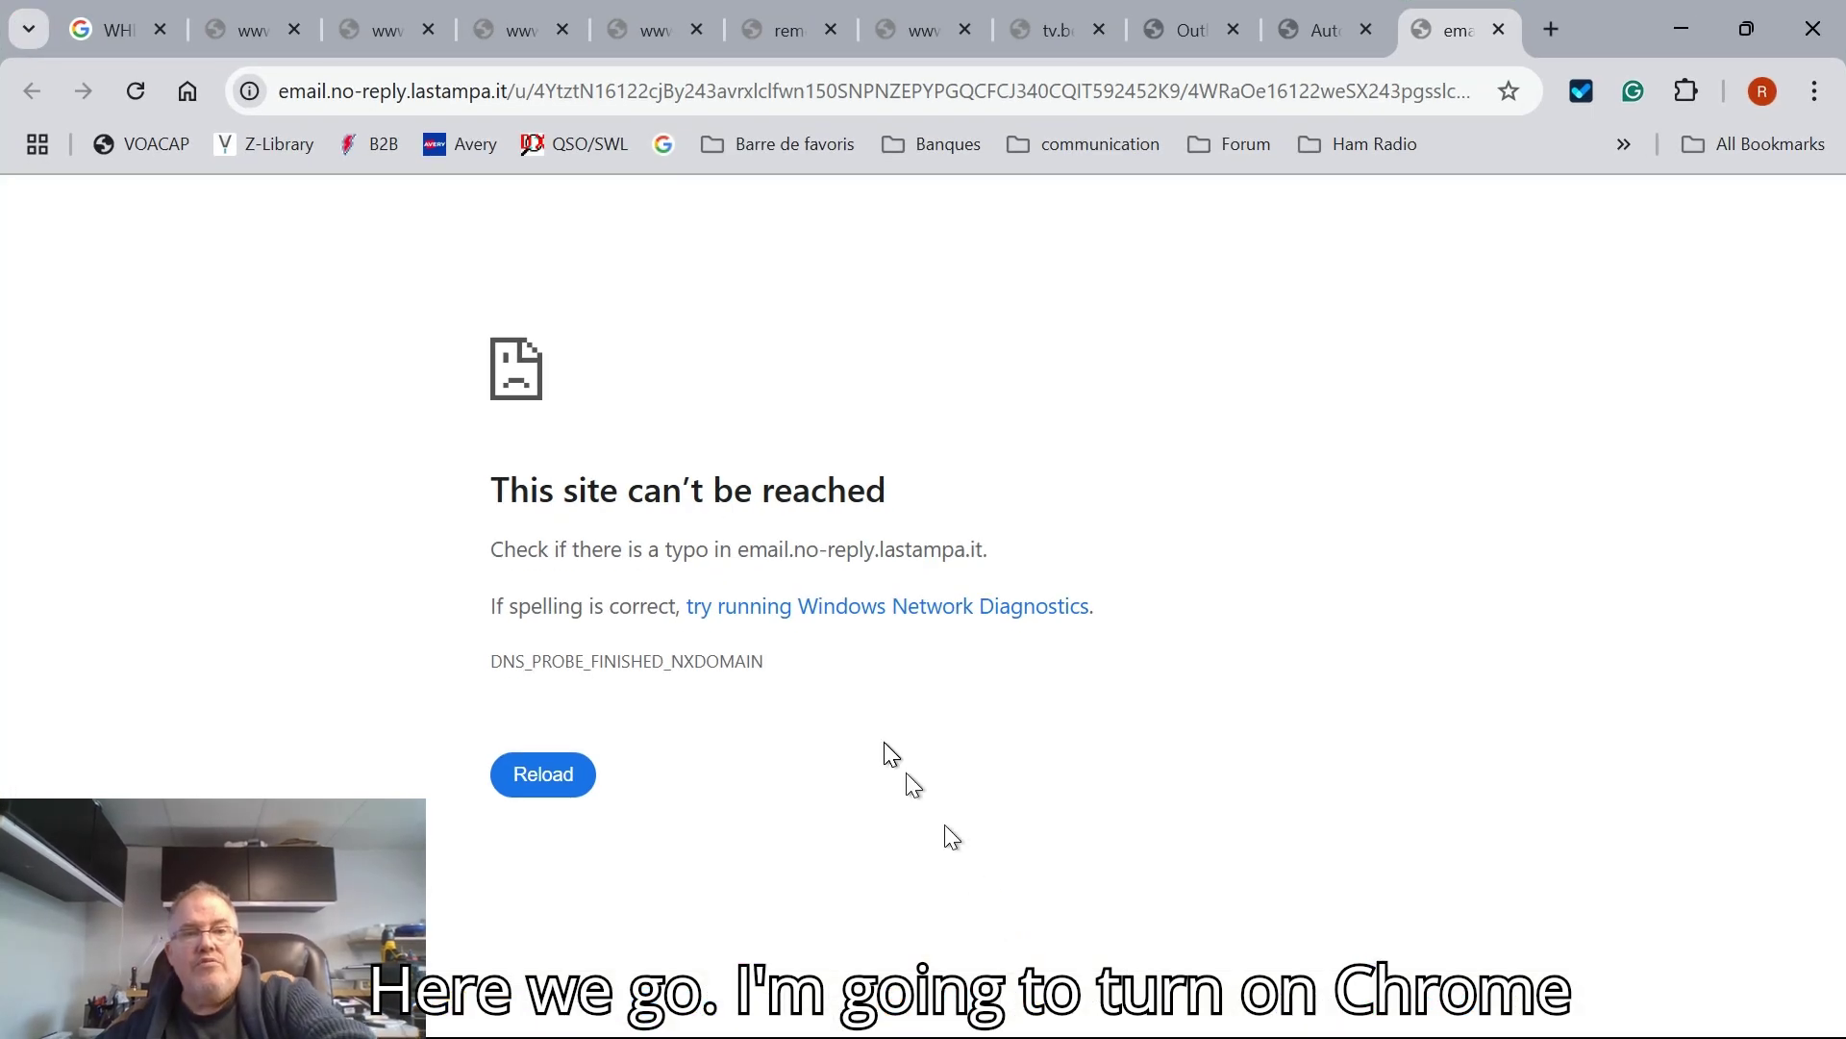
left_click(516, 90)
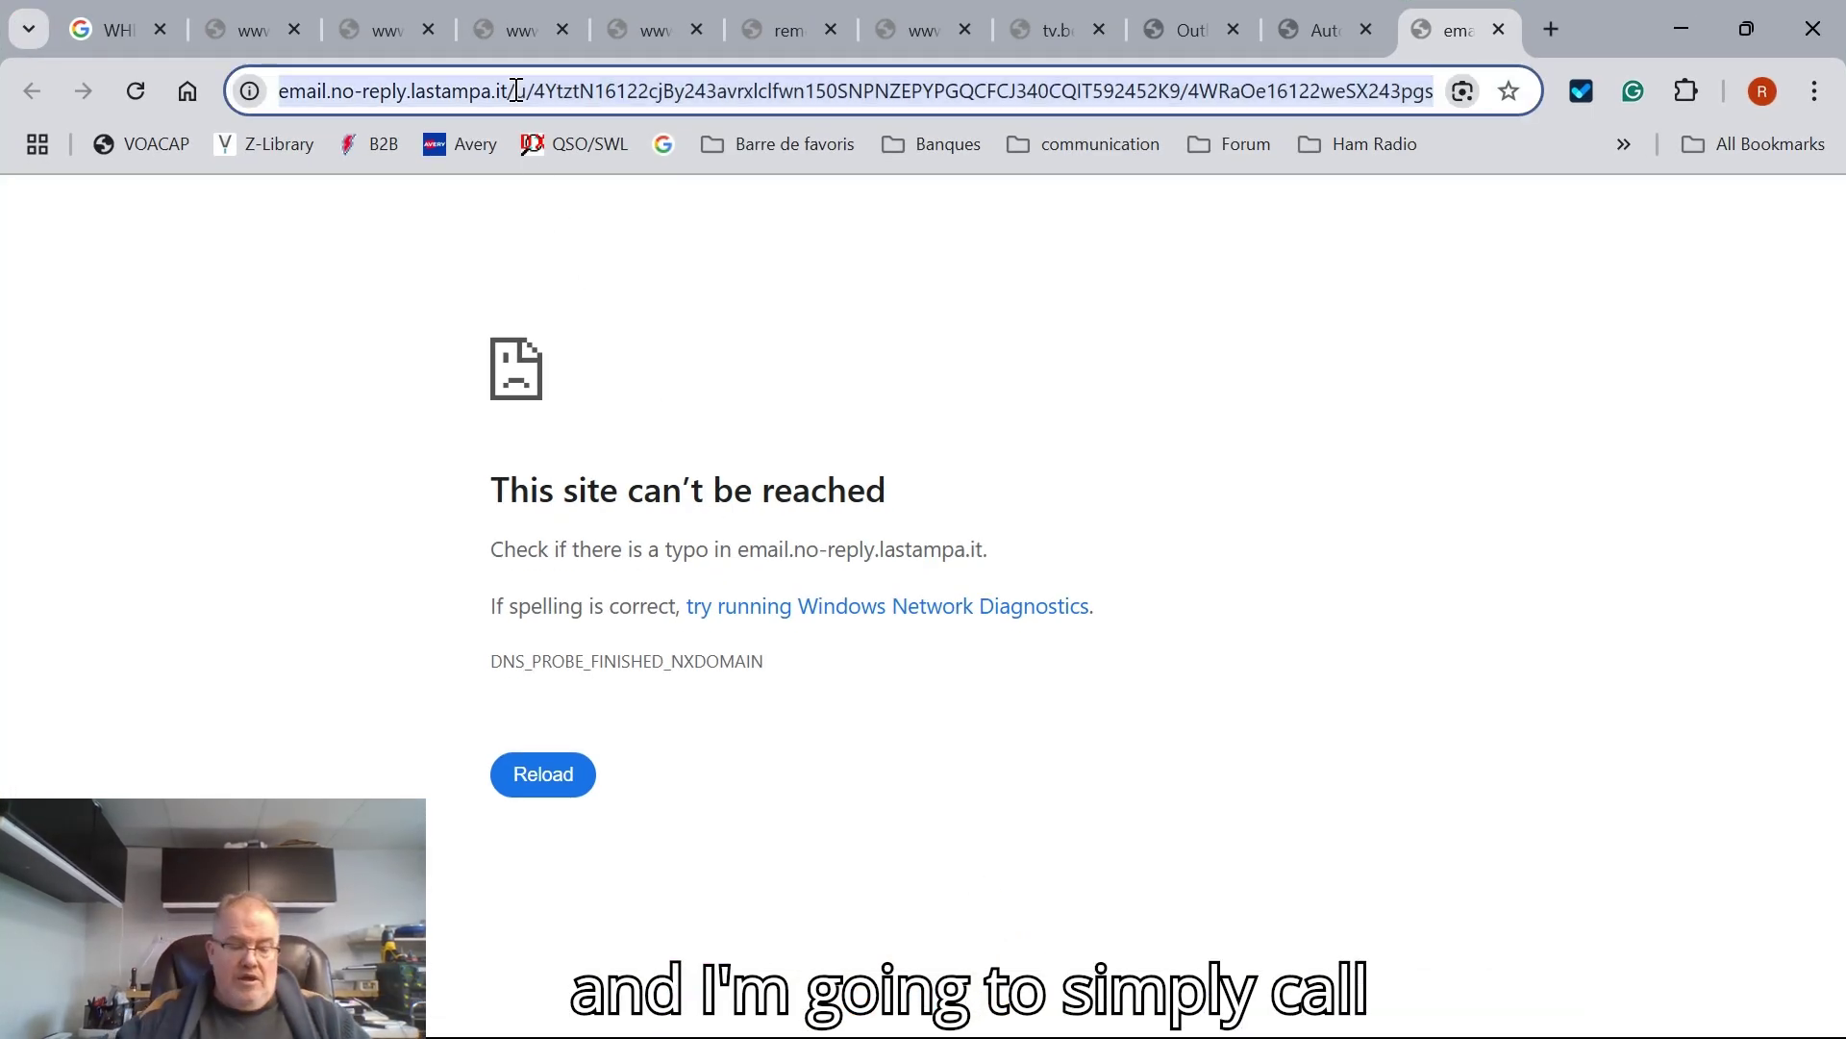
type("192.1")
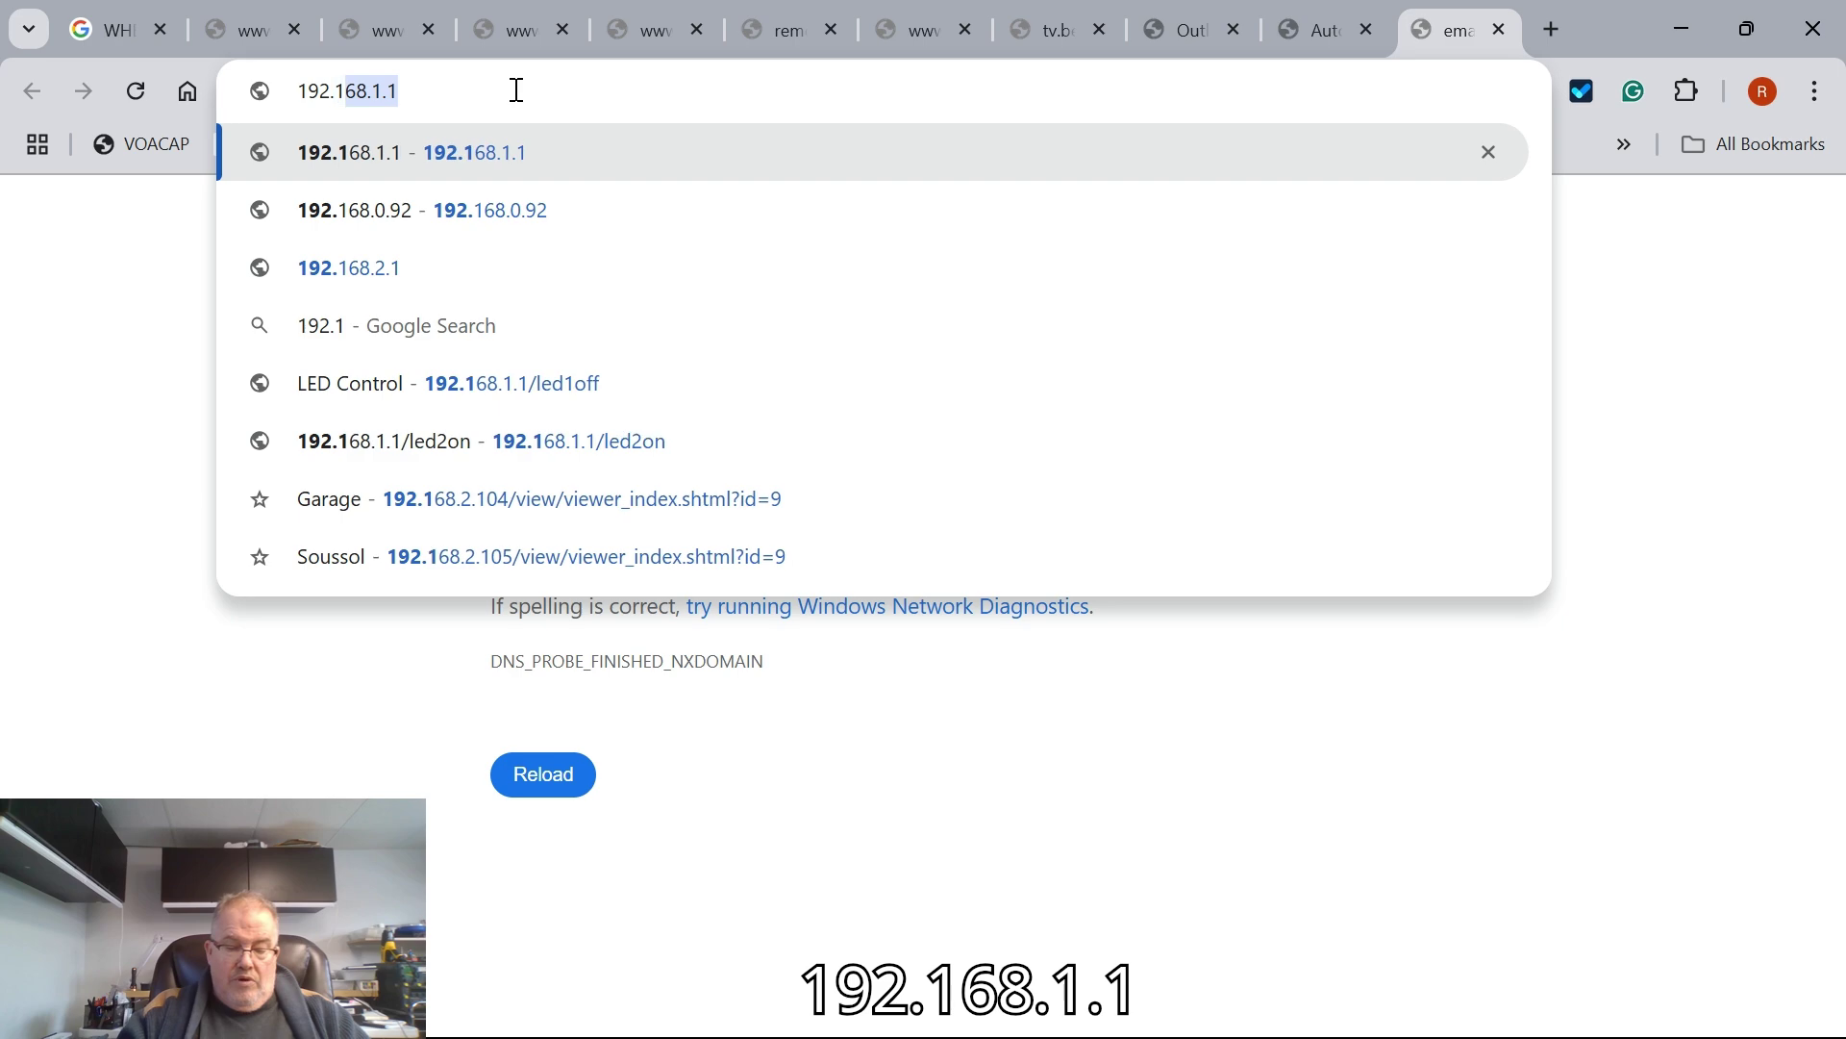
type("68.")
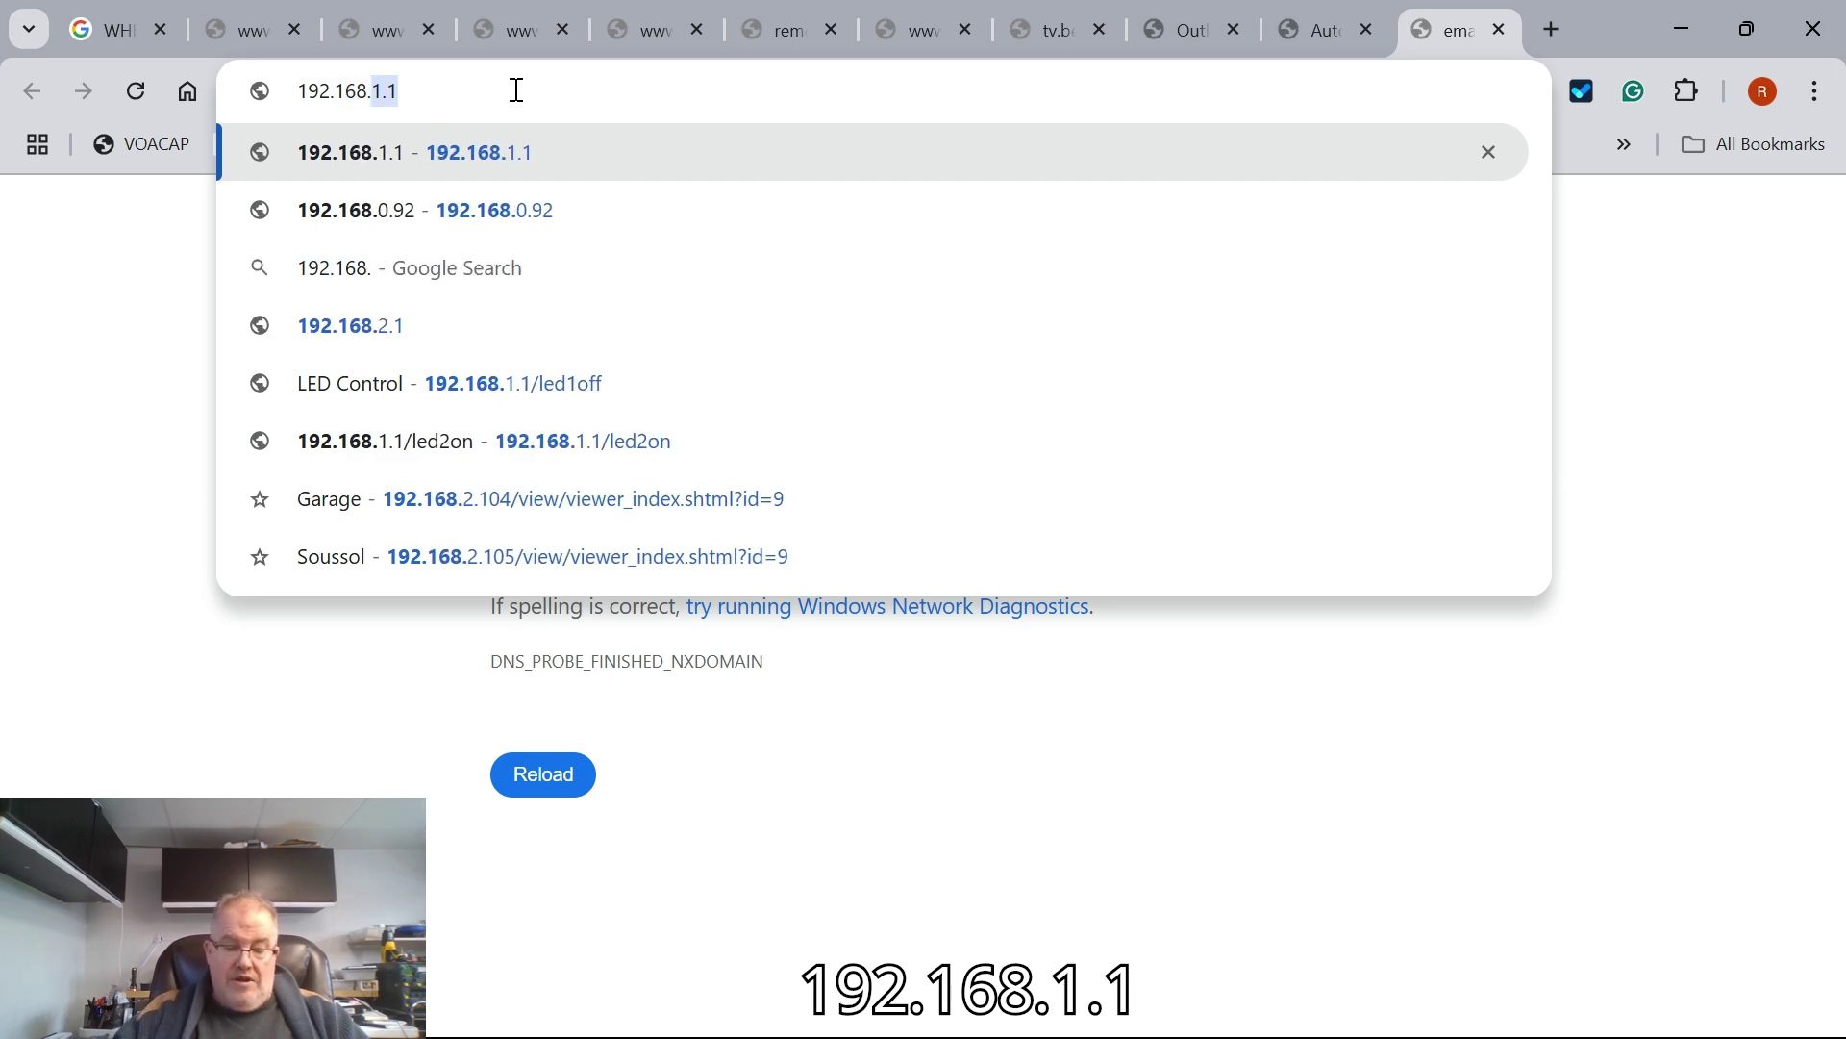
type("1.1")
key("Return")
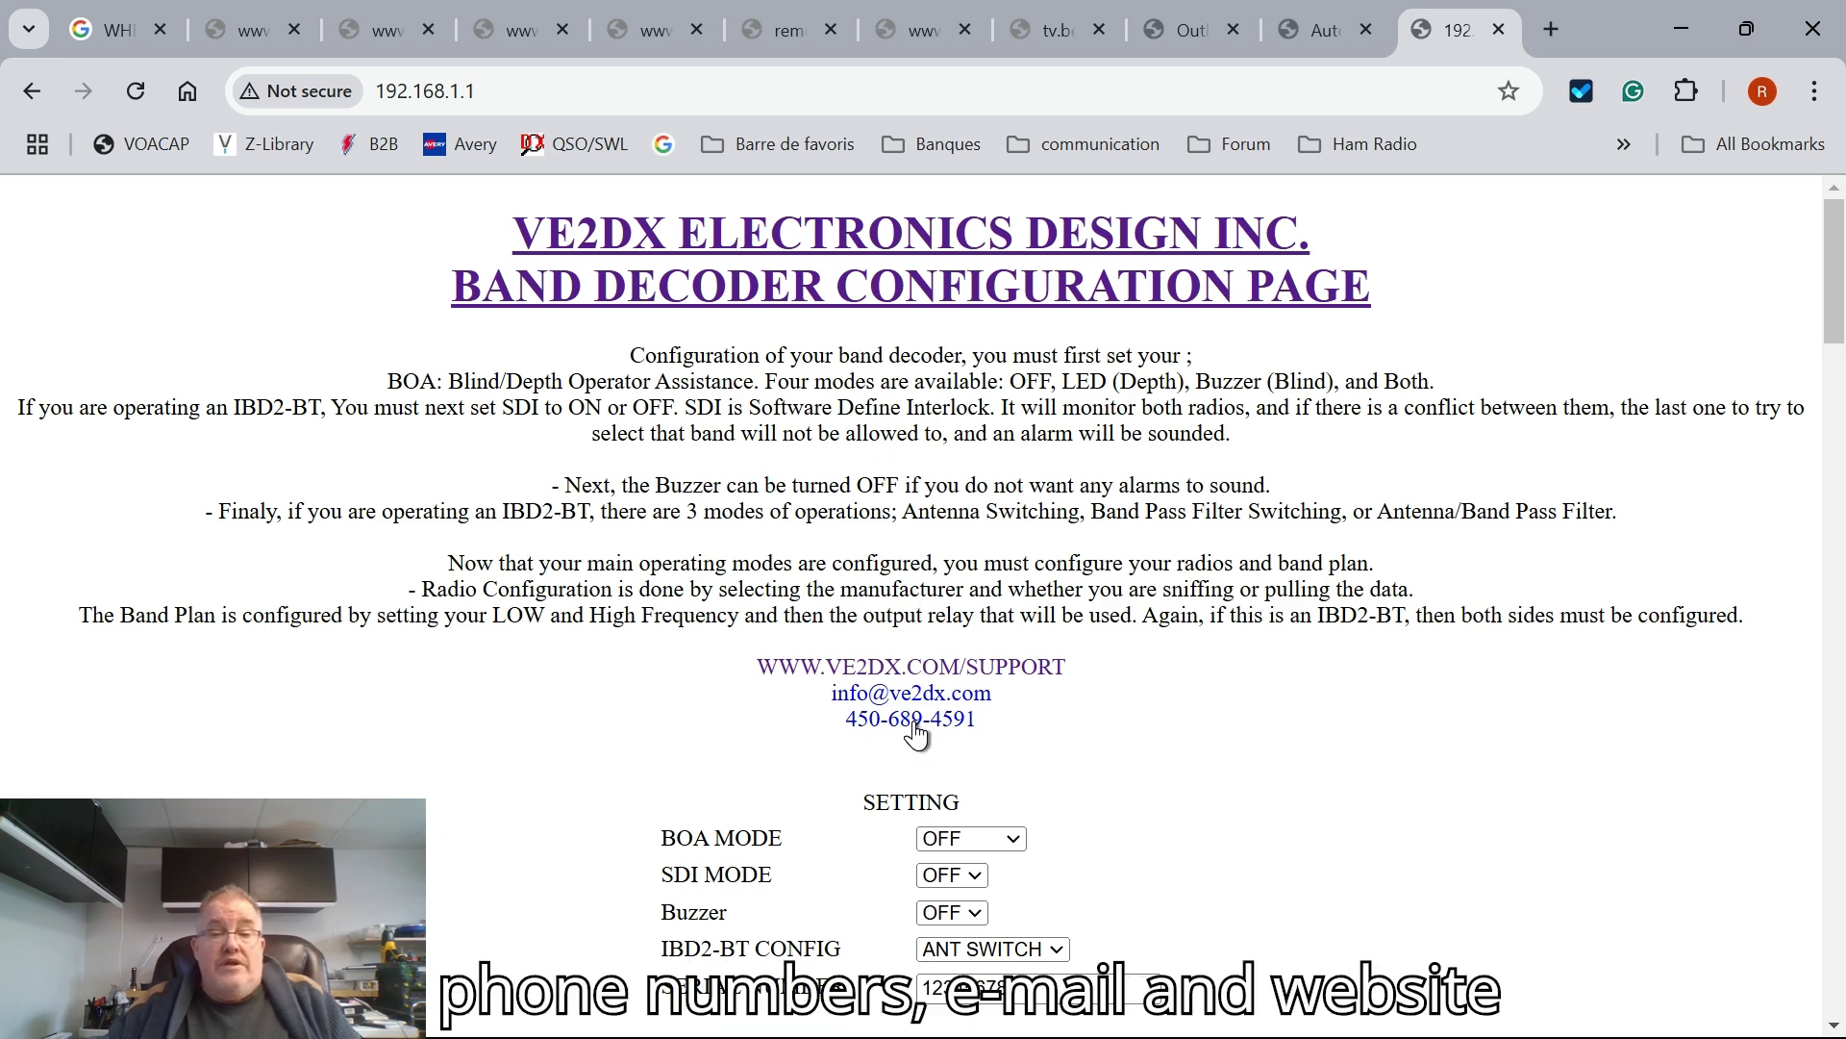
- Leave BOA MODE OFF and set SDI MODE and Buzzer to ON
scroll(915, 732, "down", 3)
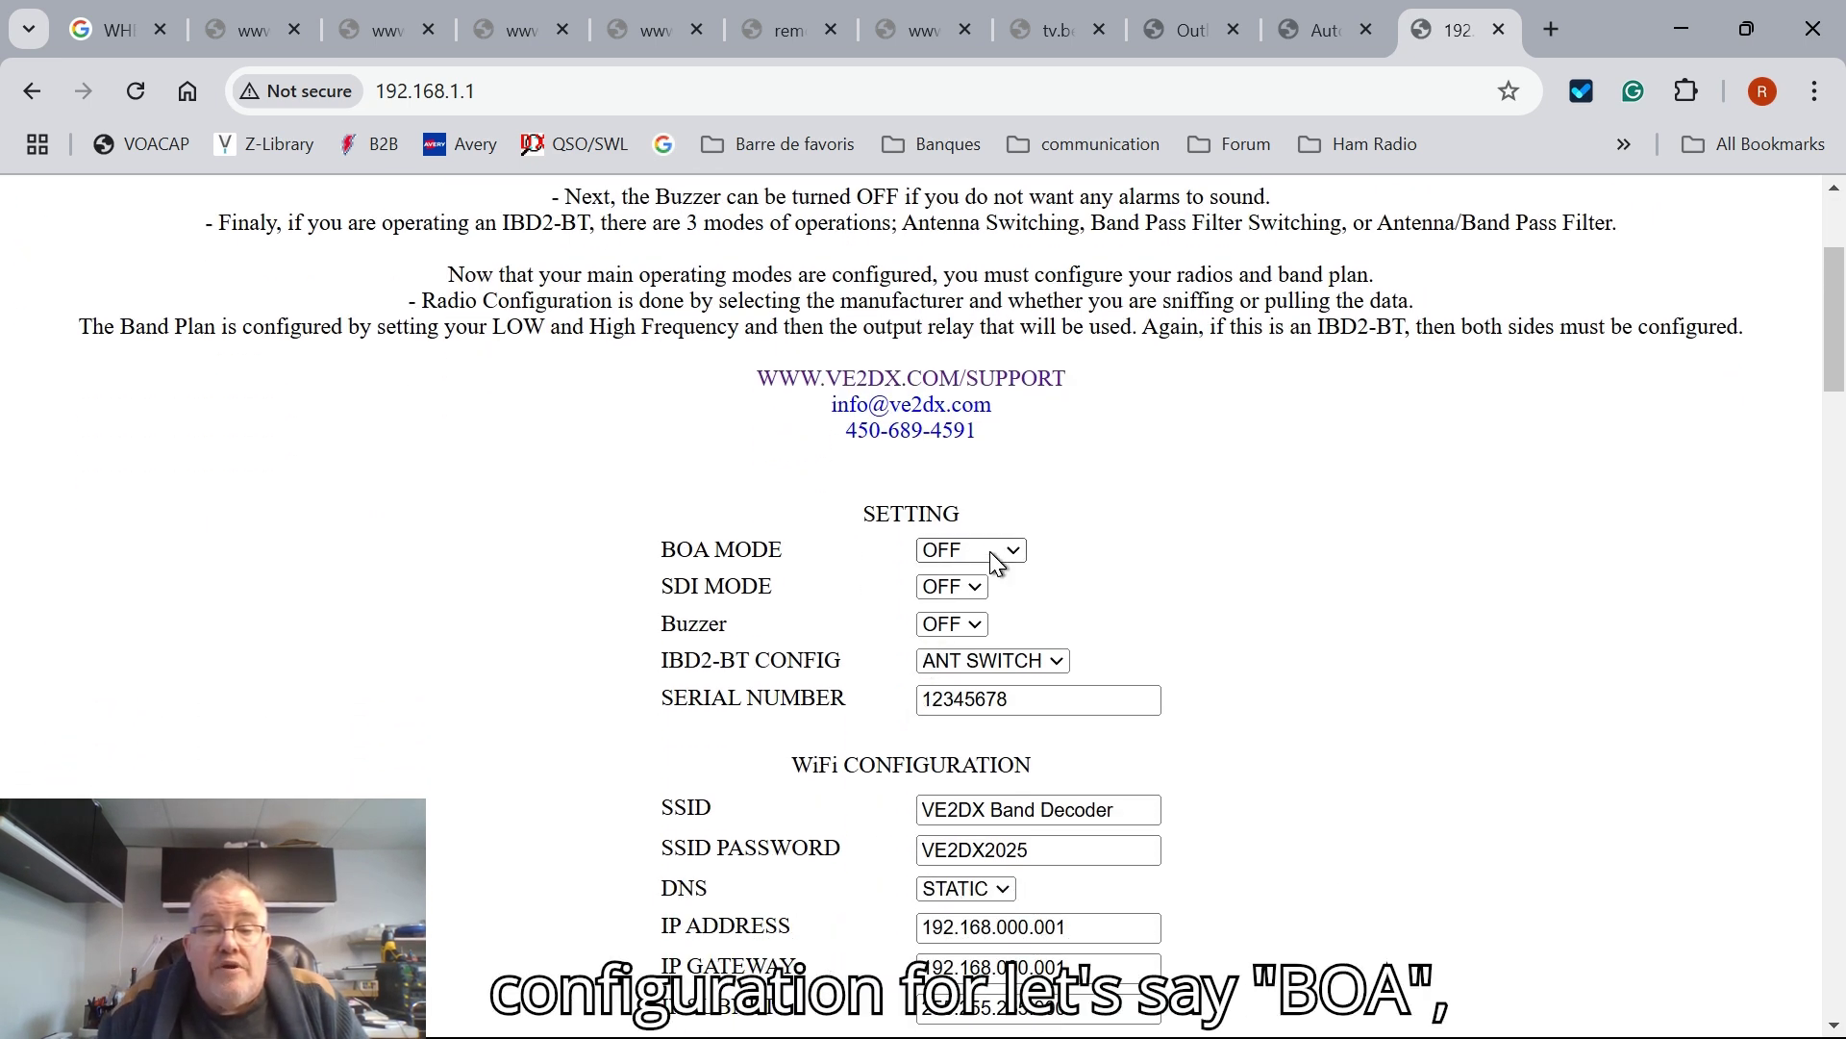
left_click(996, 558)
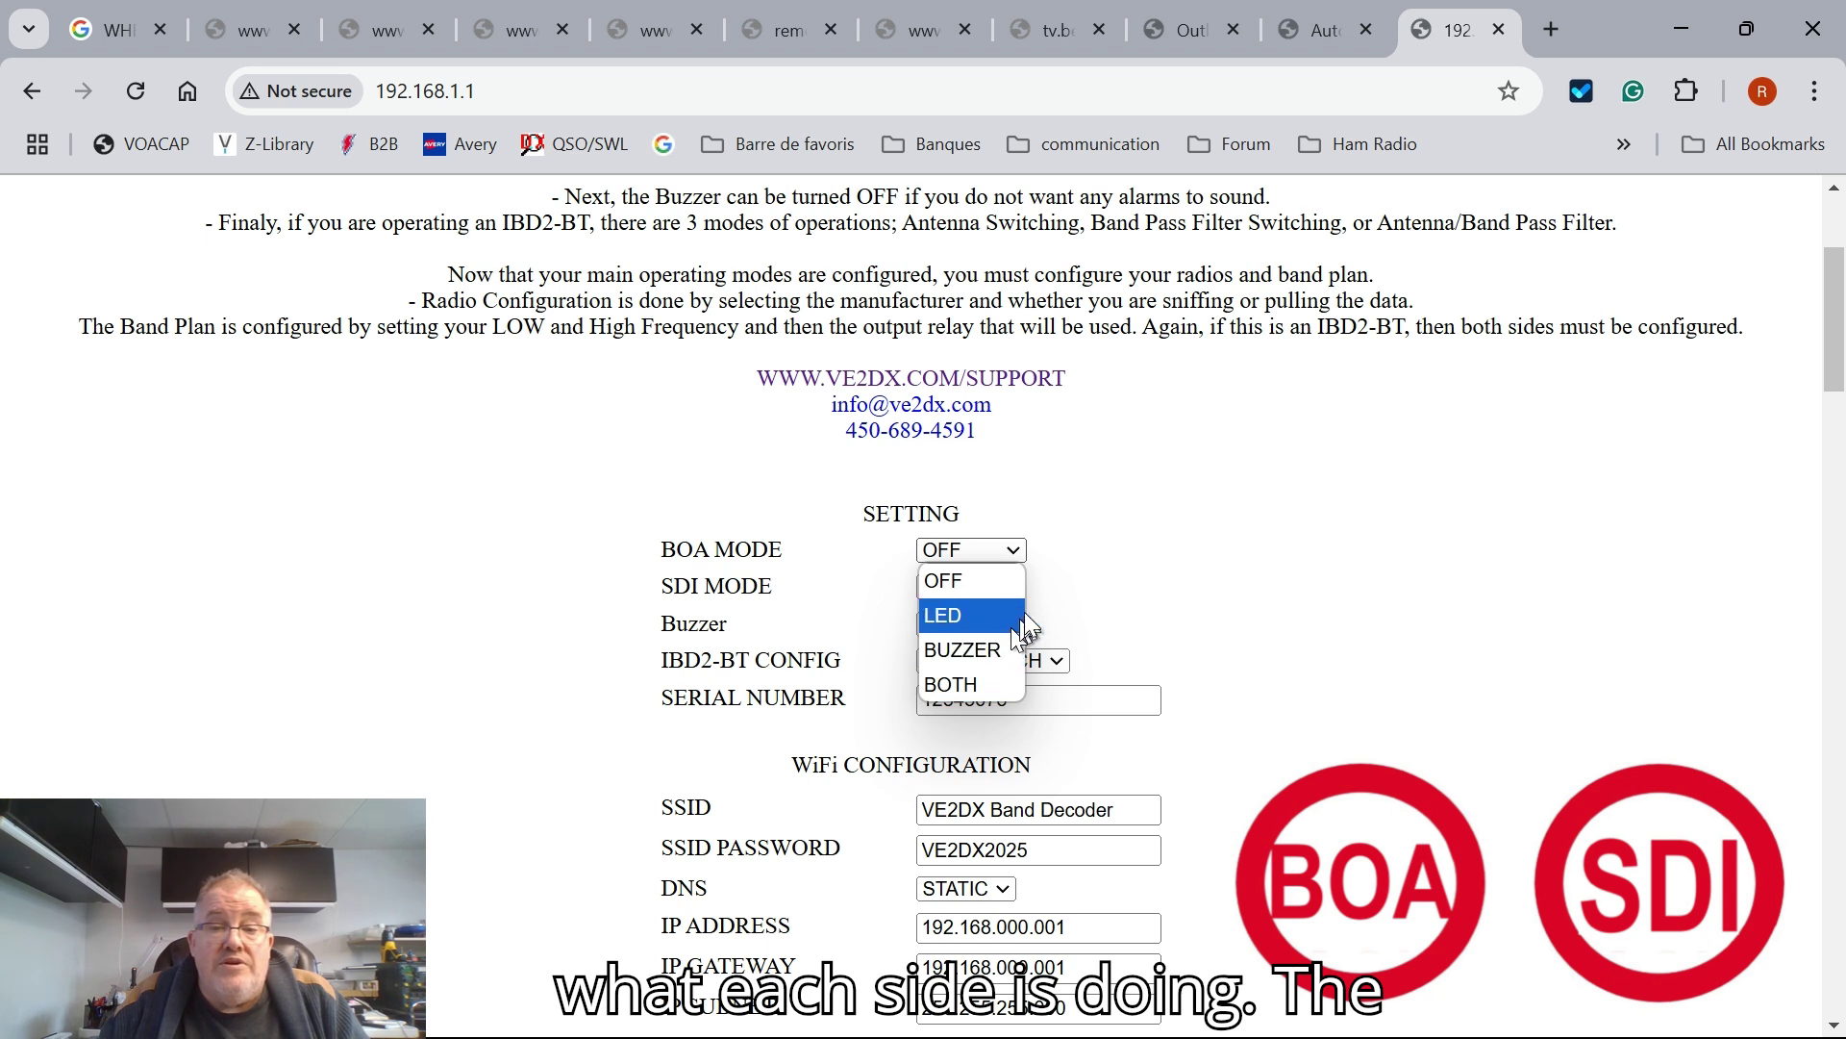
left_click(1195, 567)
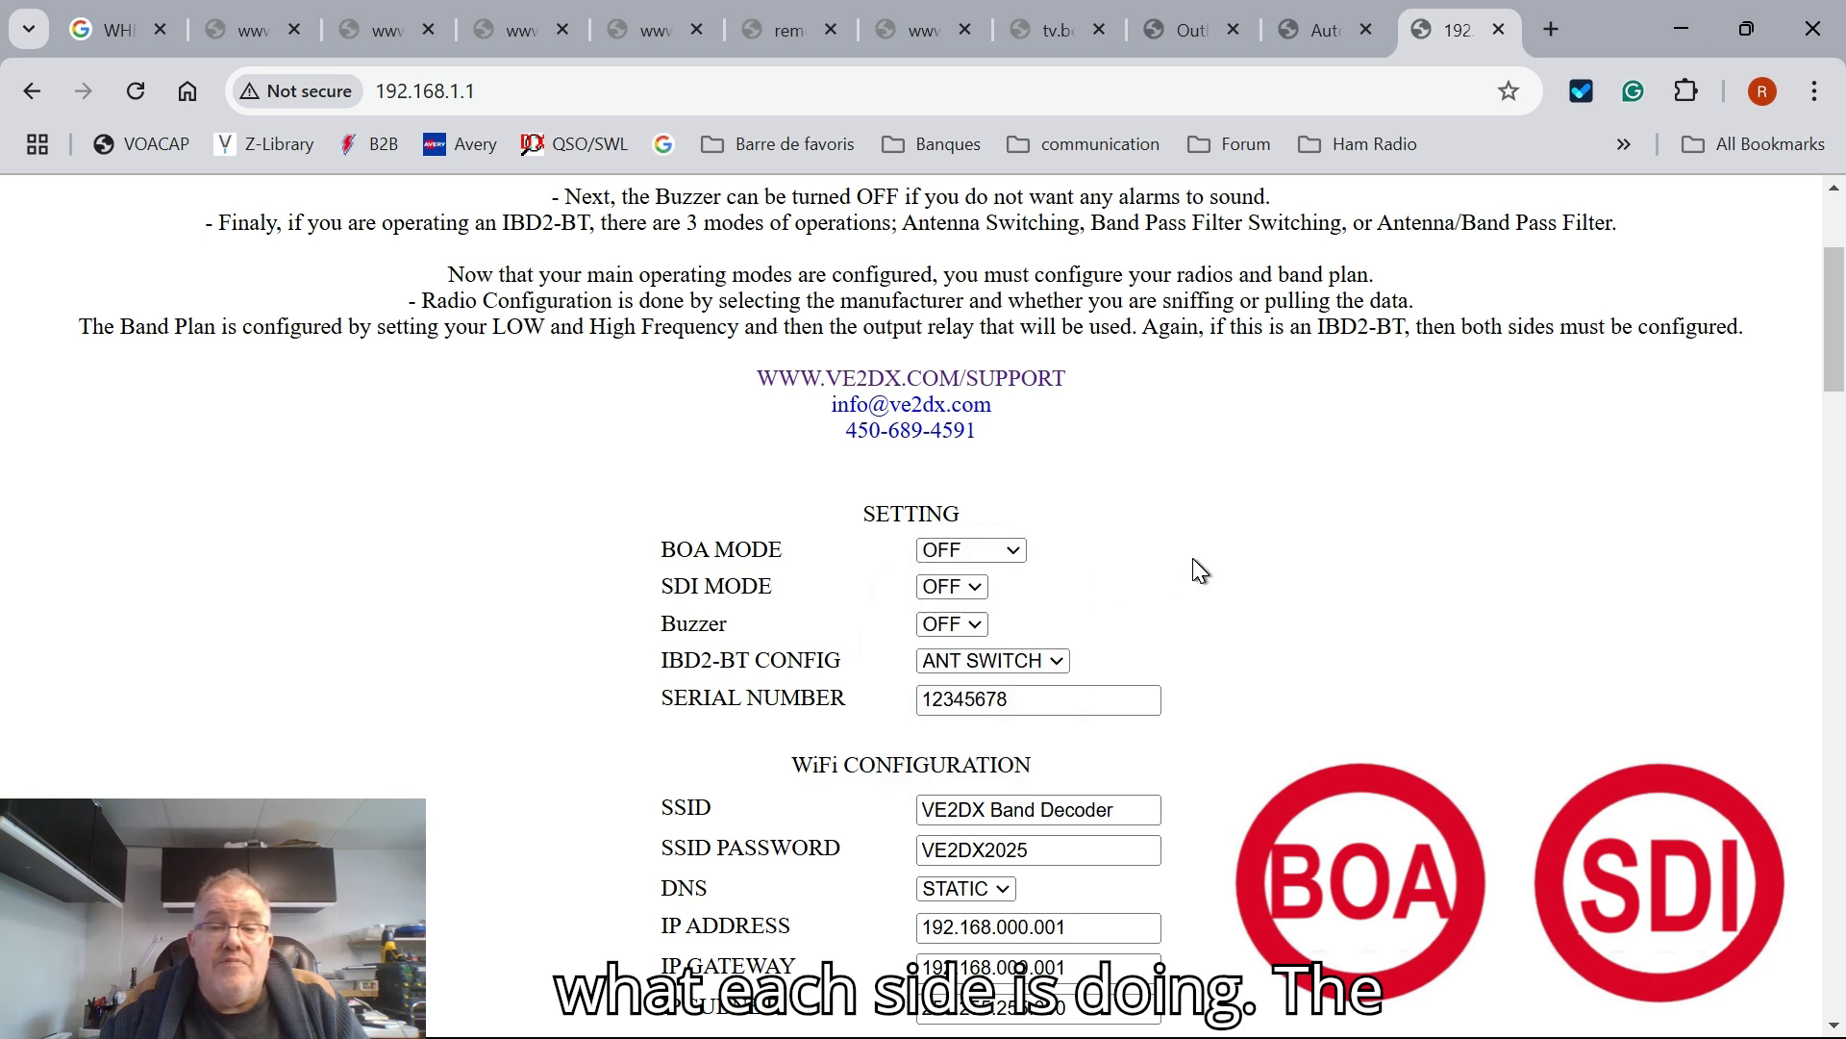
left_click(975, 593)
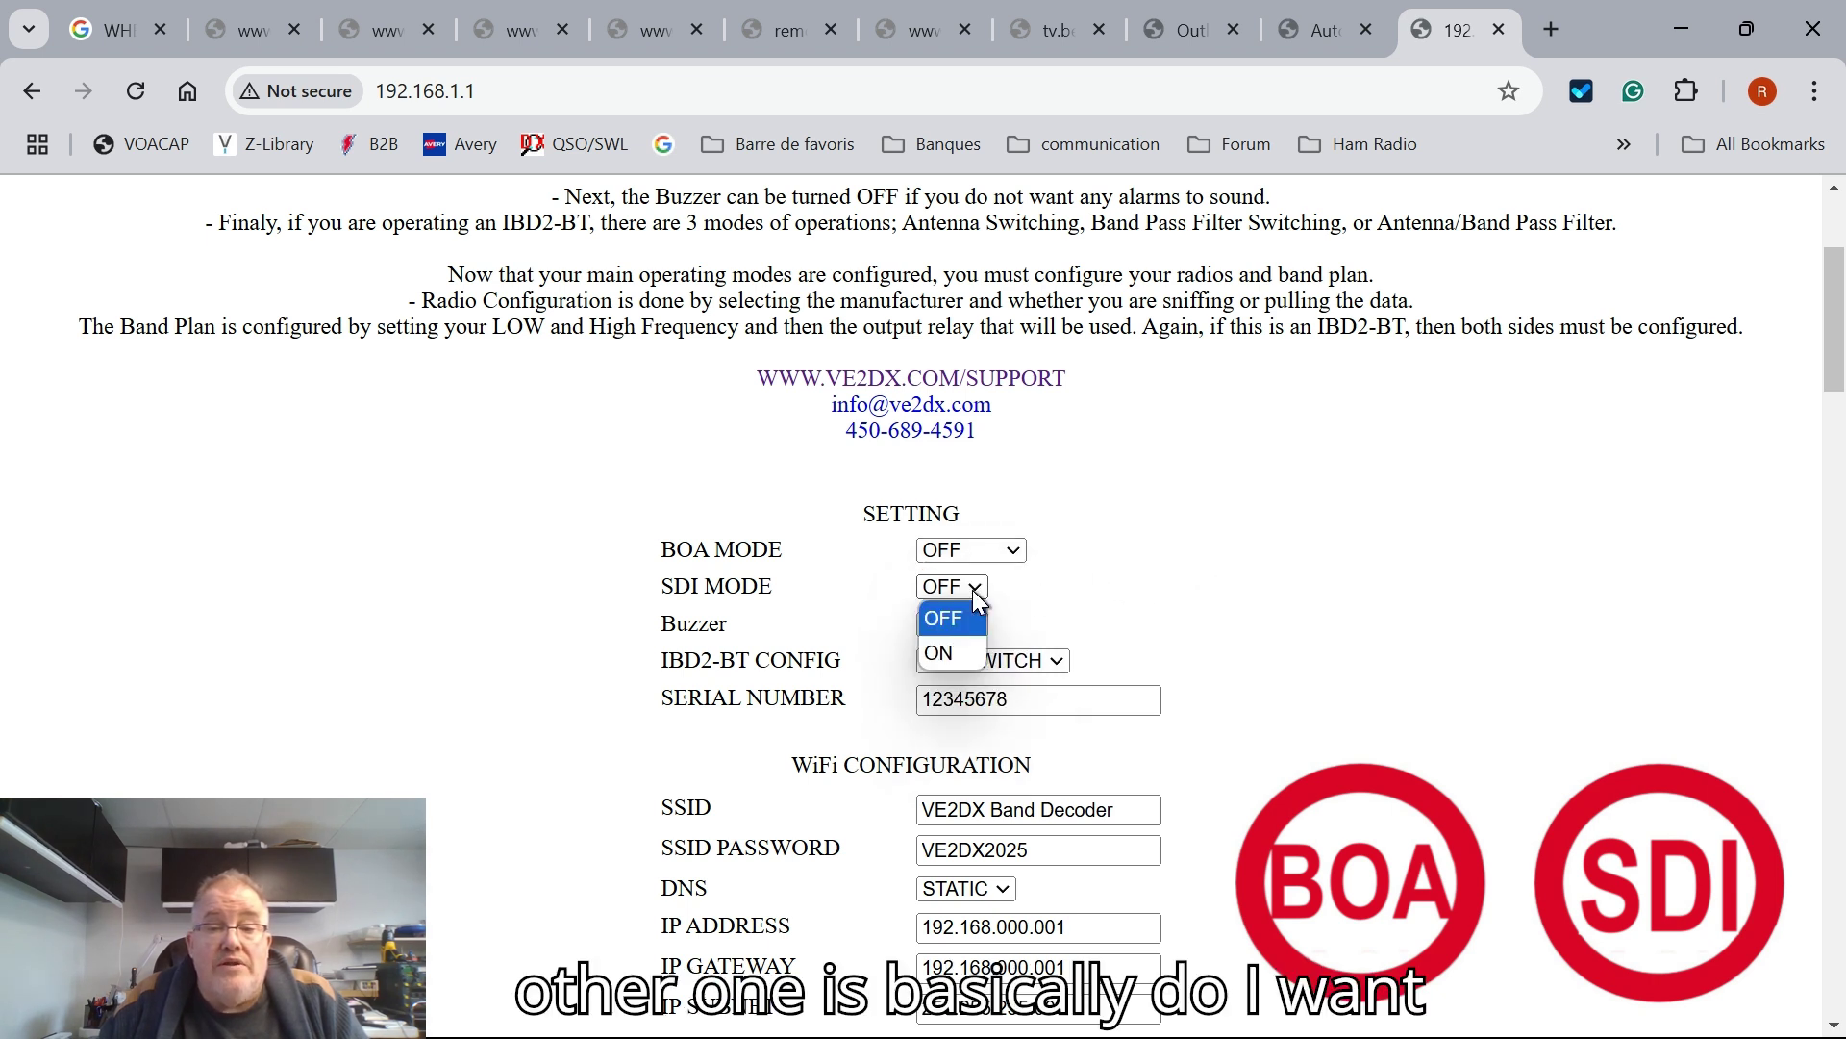
left_click(961, 646)
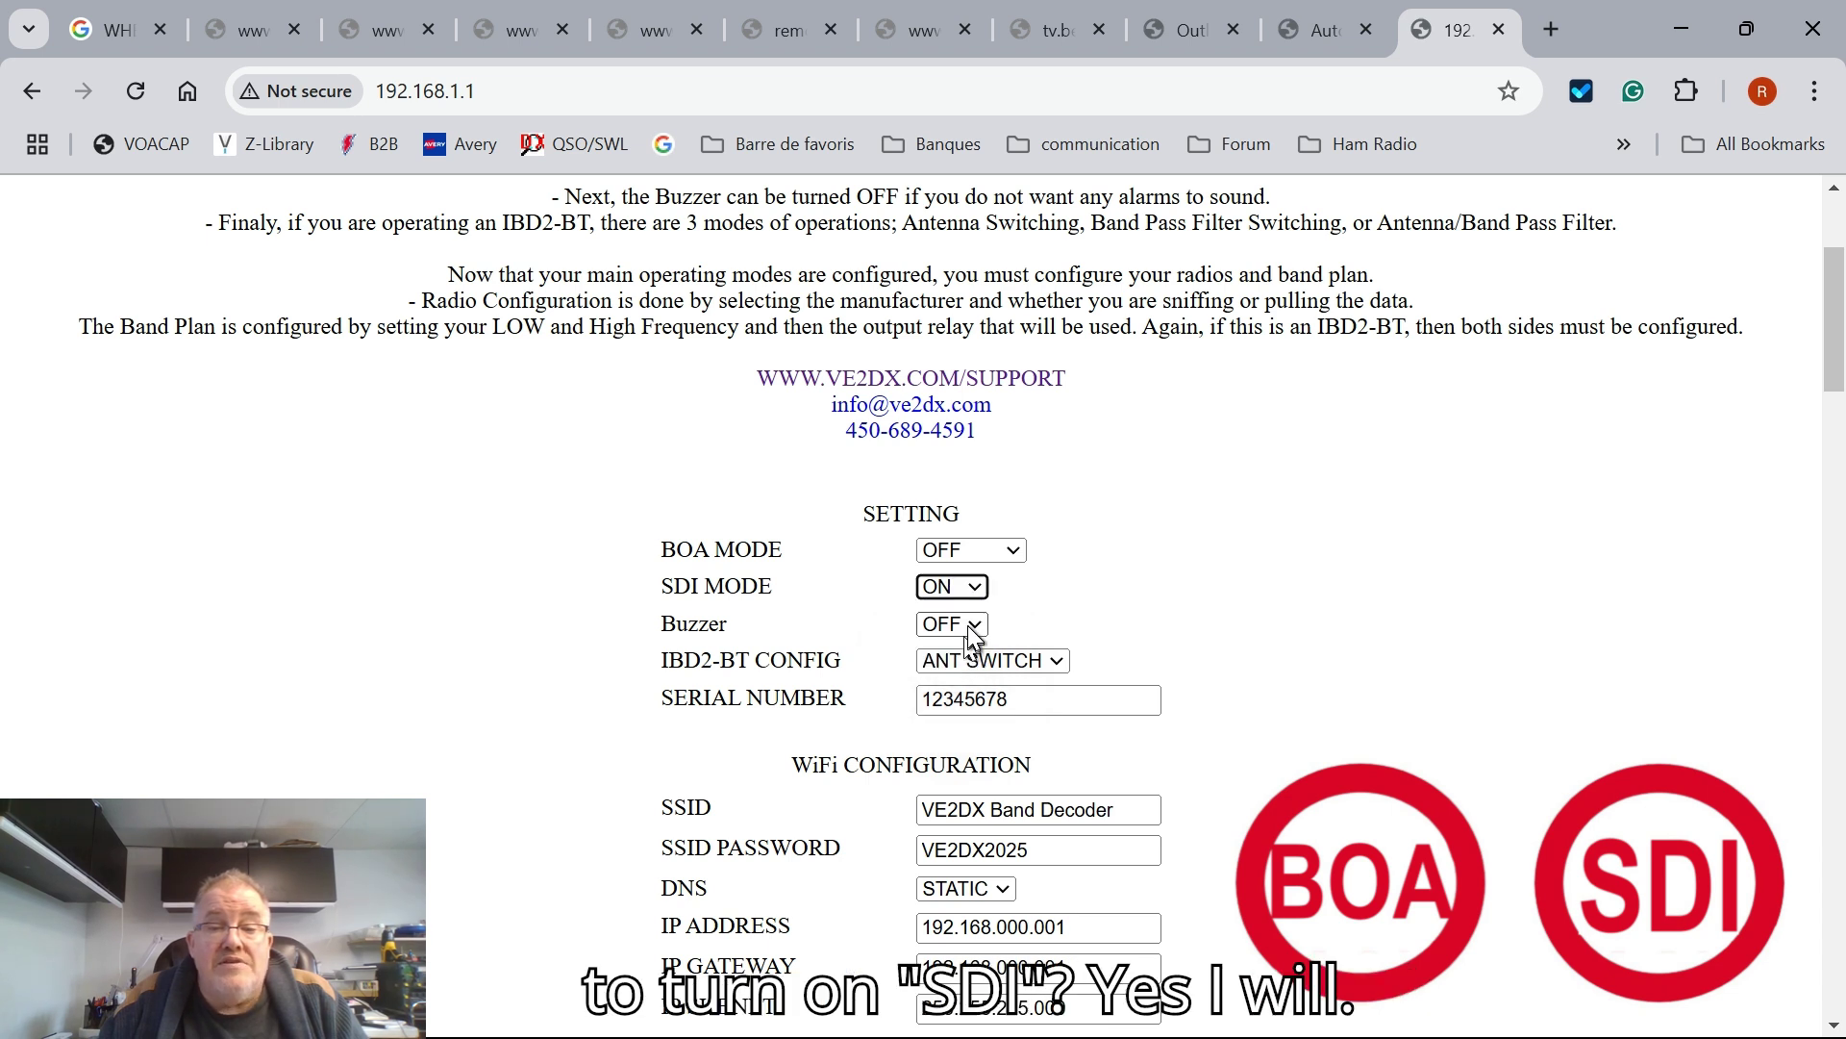
left_click(975, 626)
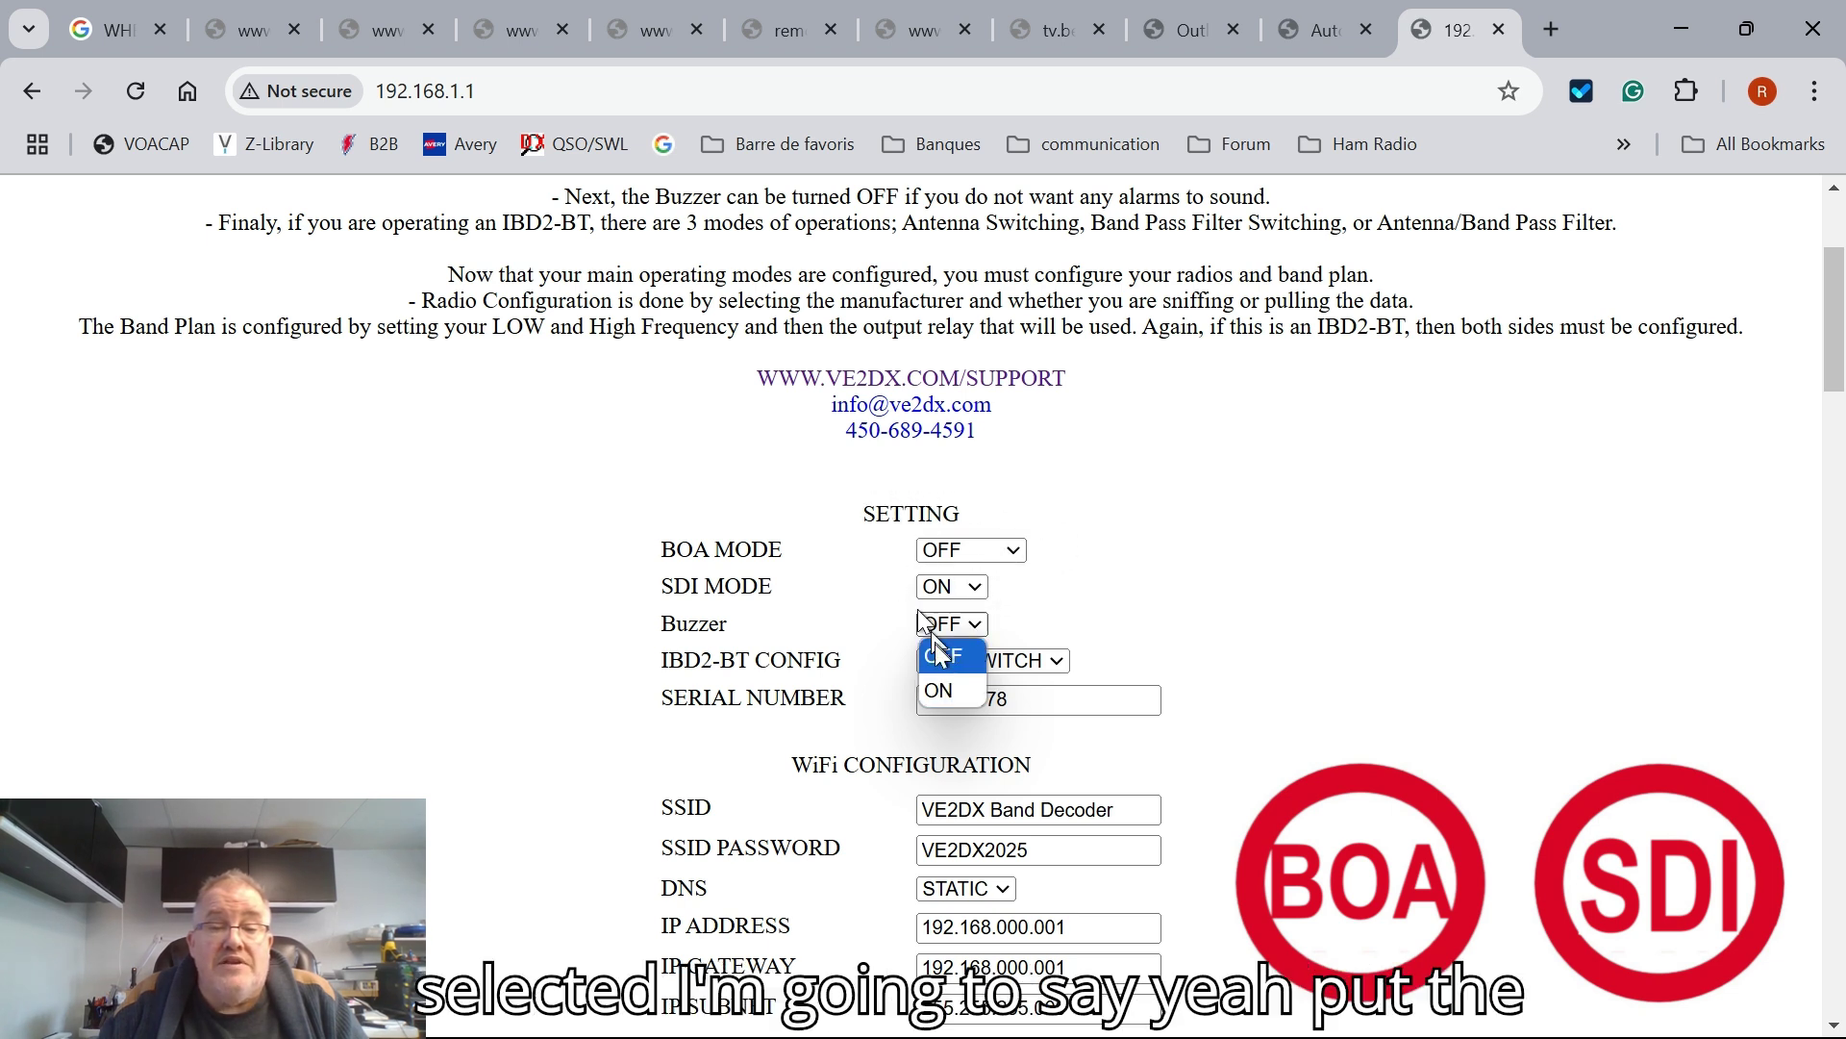
left_click(950, 689)
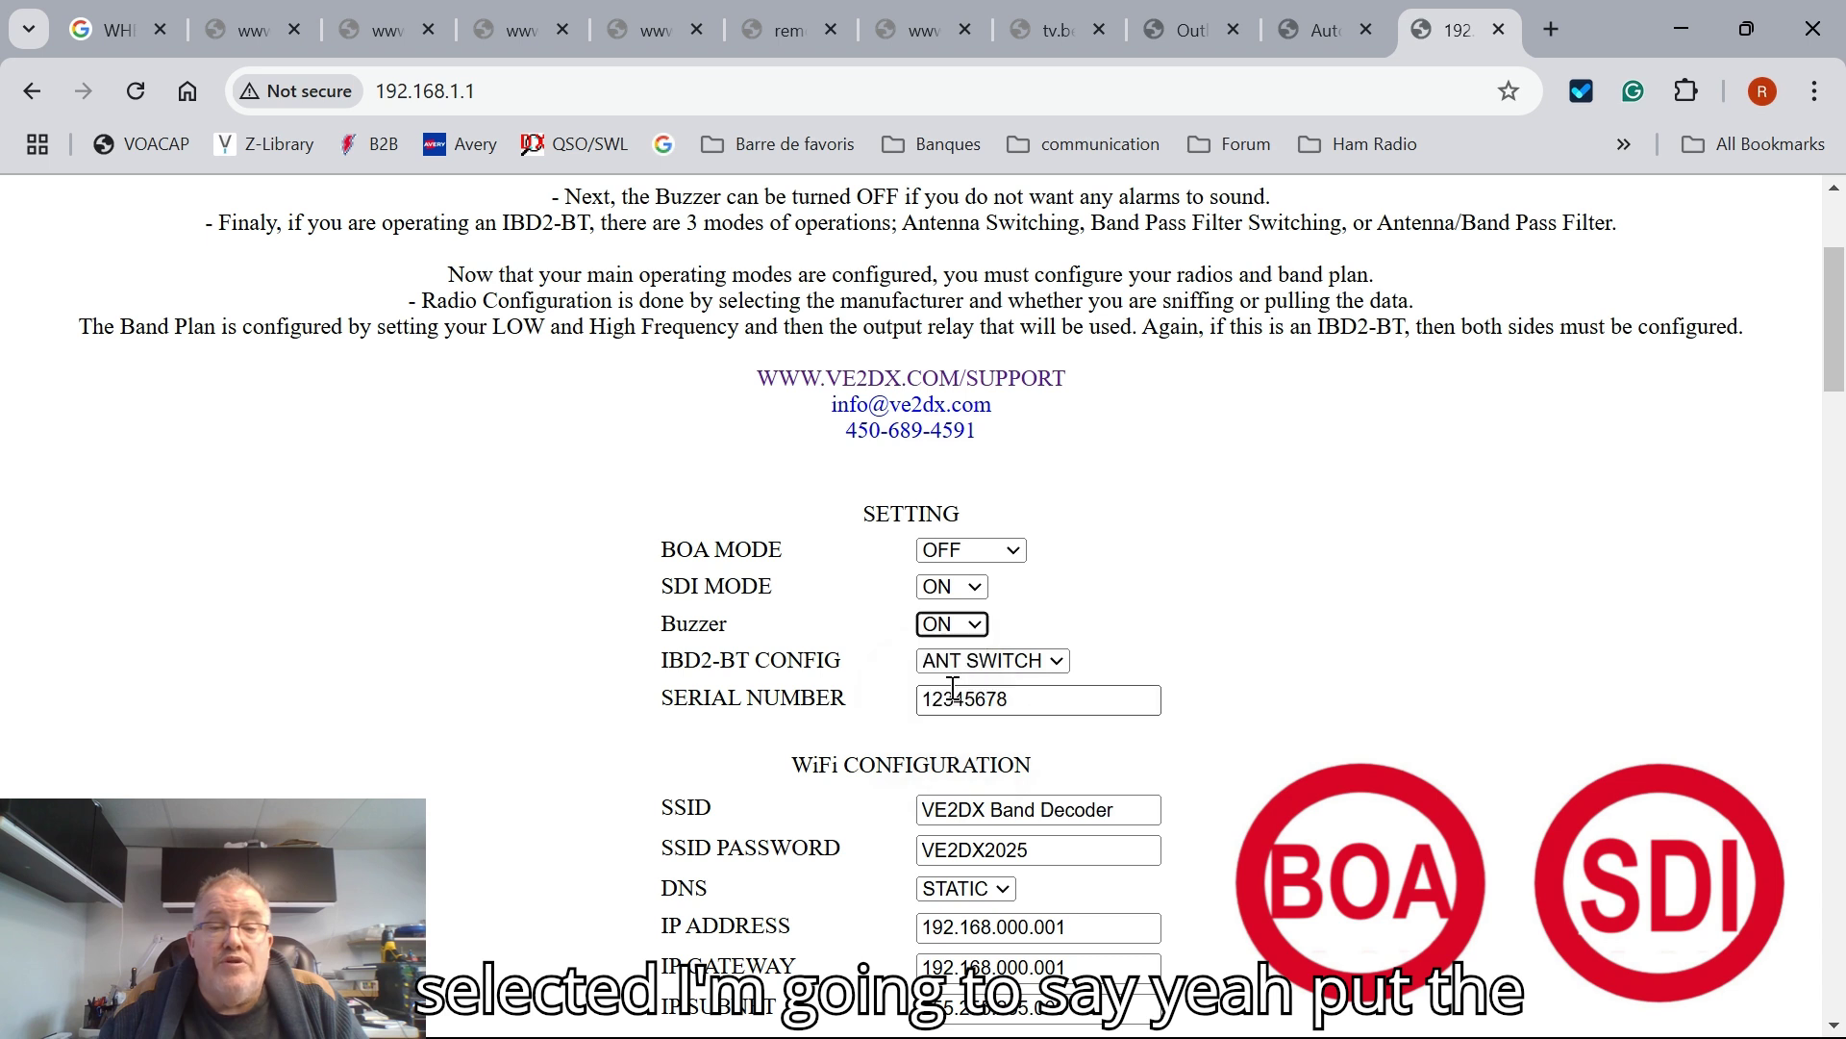
- Keep IBD2-BT CONFIG on ANT SWITCH and select the serial number value
left_click(1057, 662)
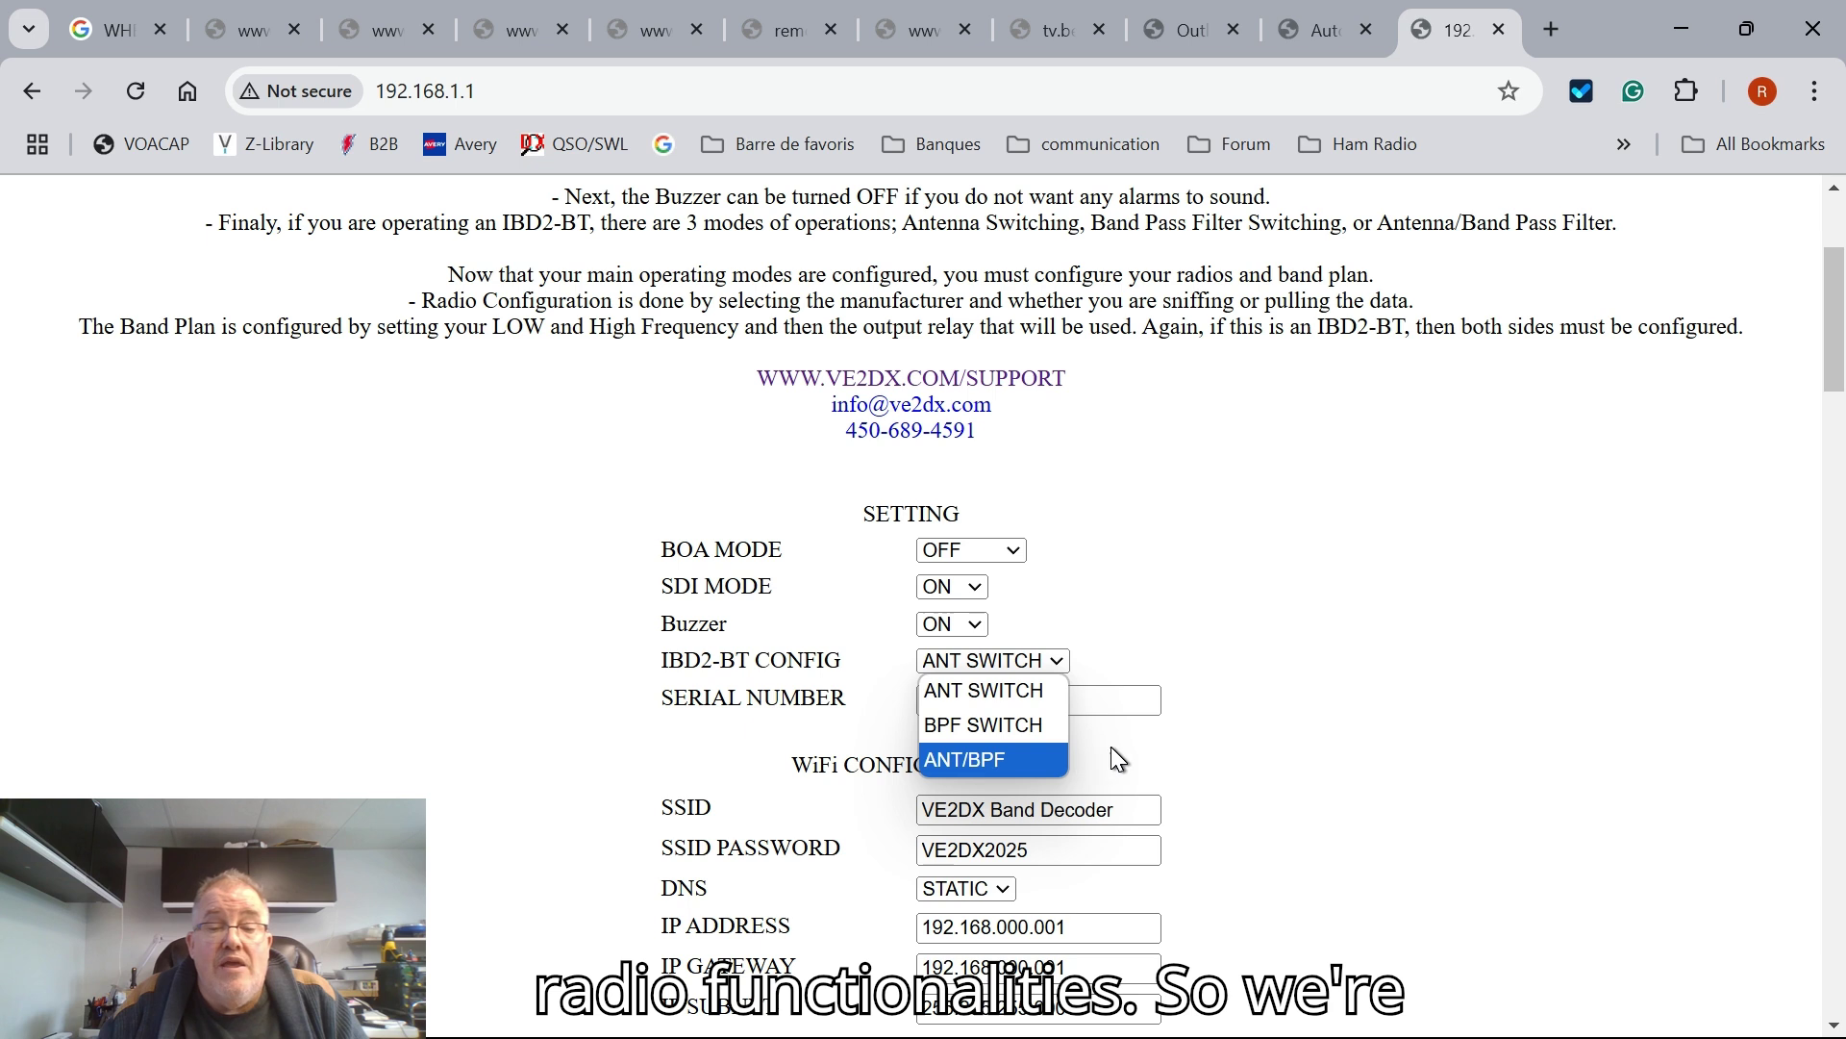
left_click(1019, 697)
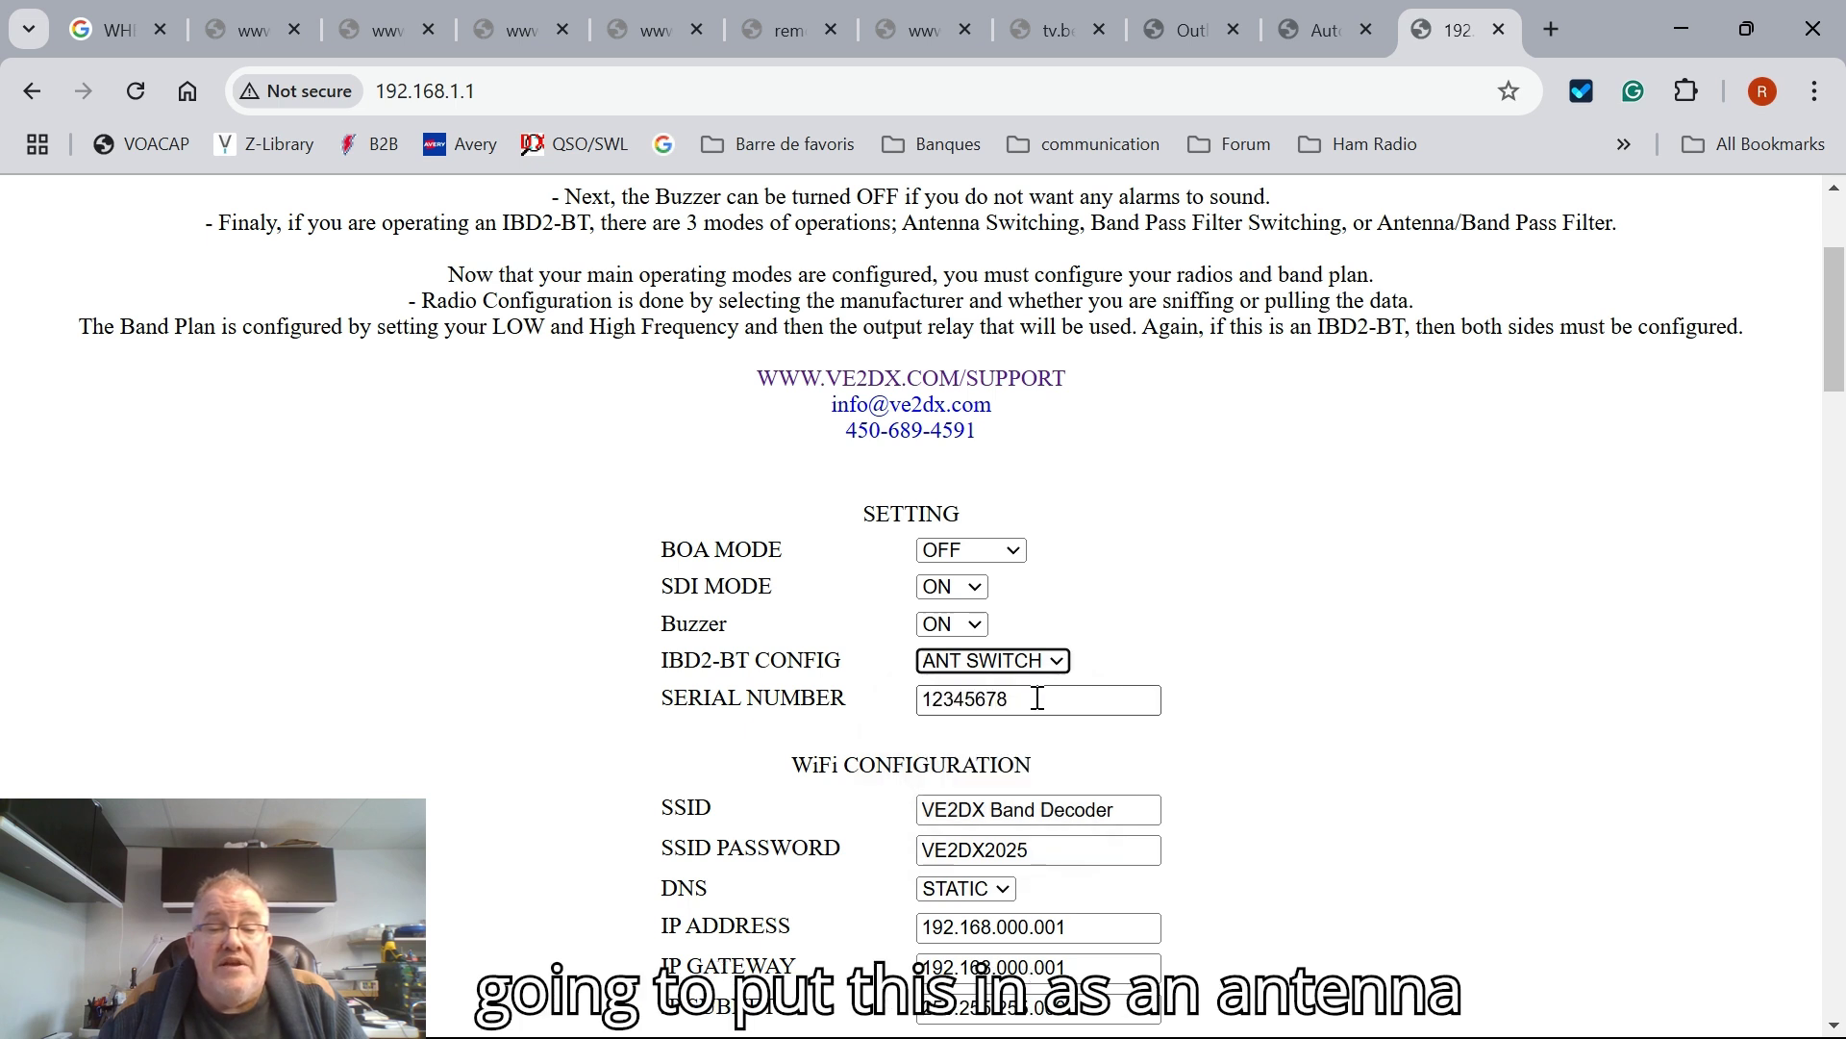
left_click_drag(1037, 698, 842, 702)
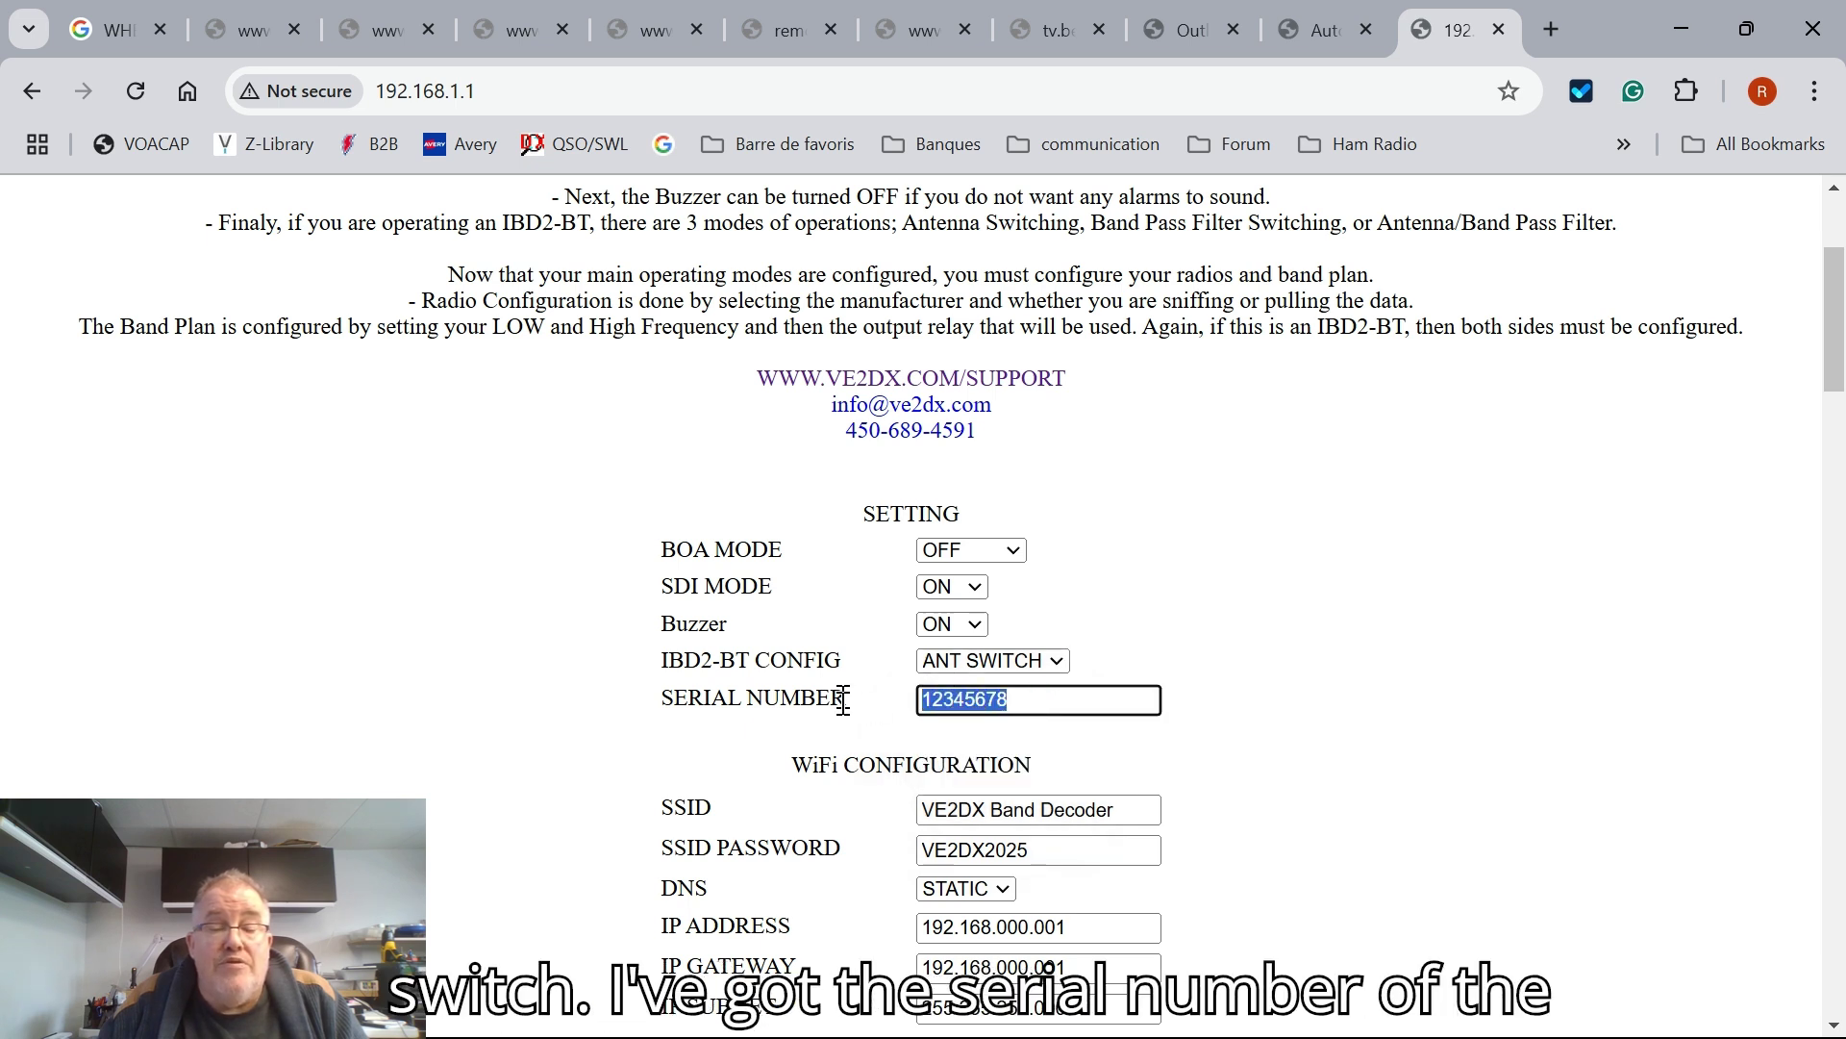
scroll(1183, 752, "down", 3)
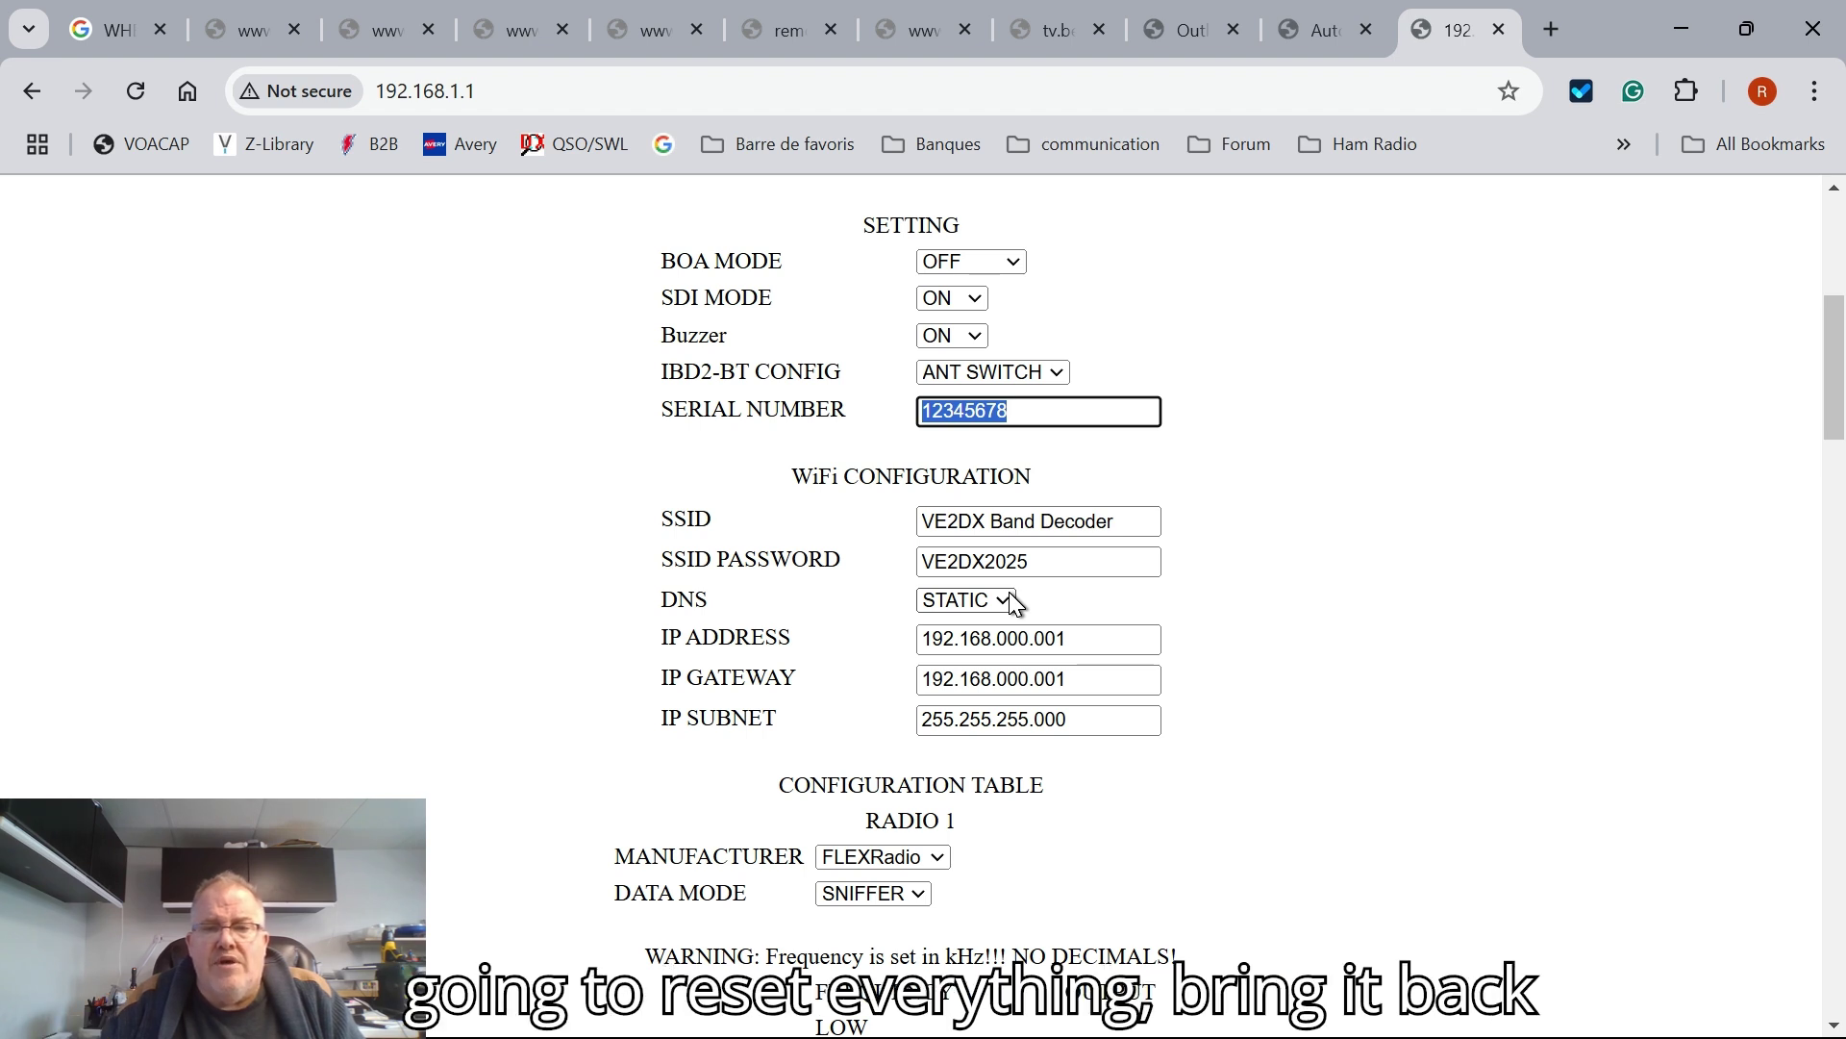
scroll(1184, 642, "down", 1)
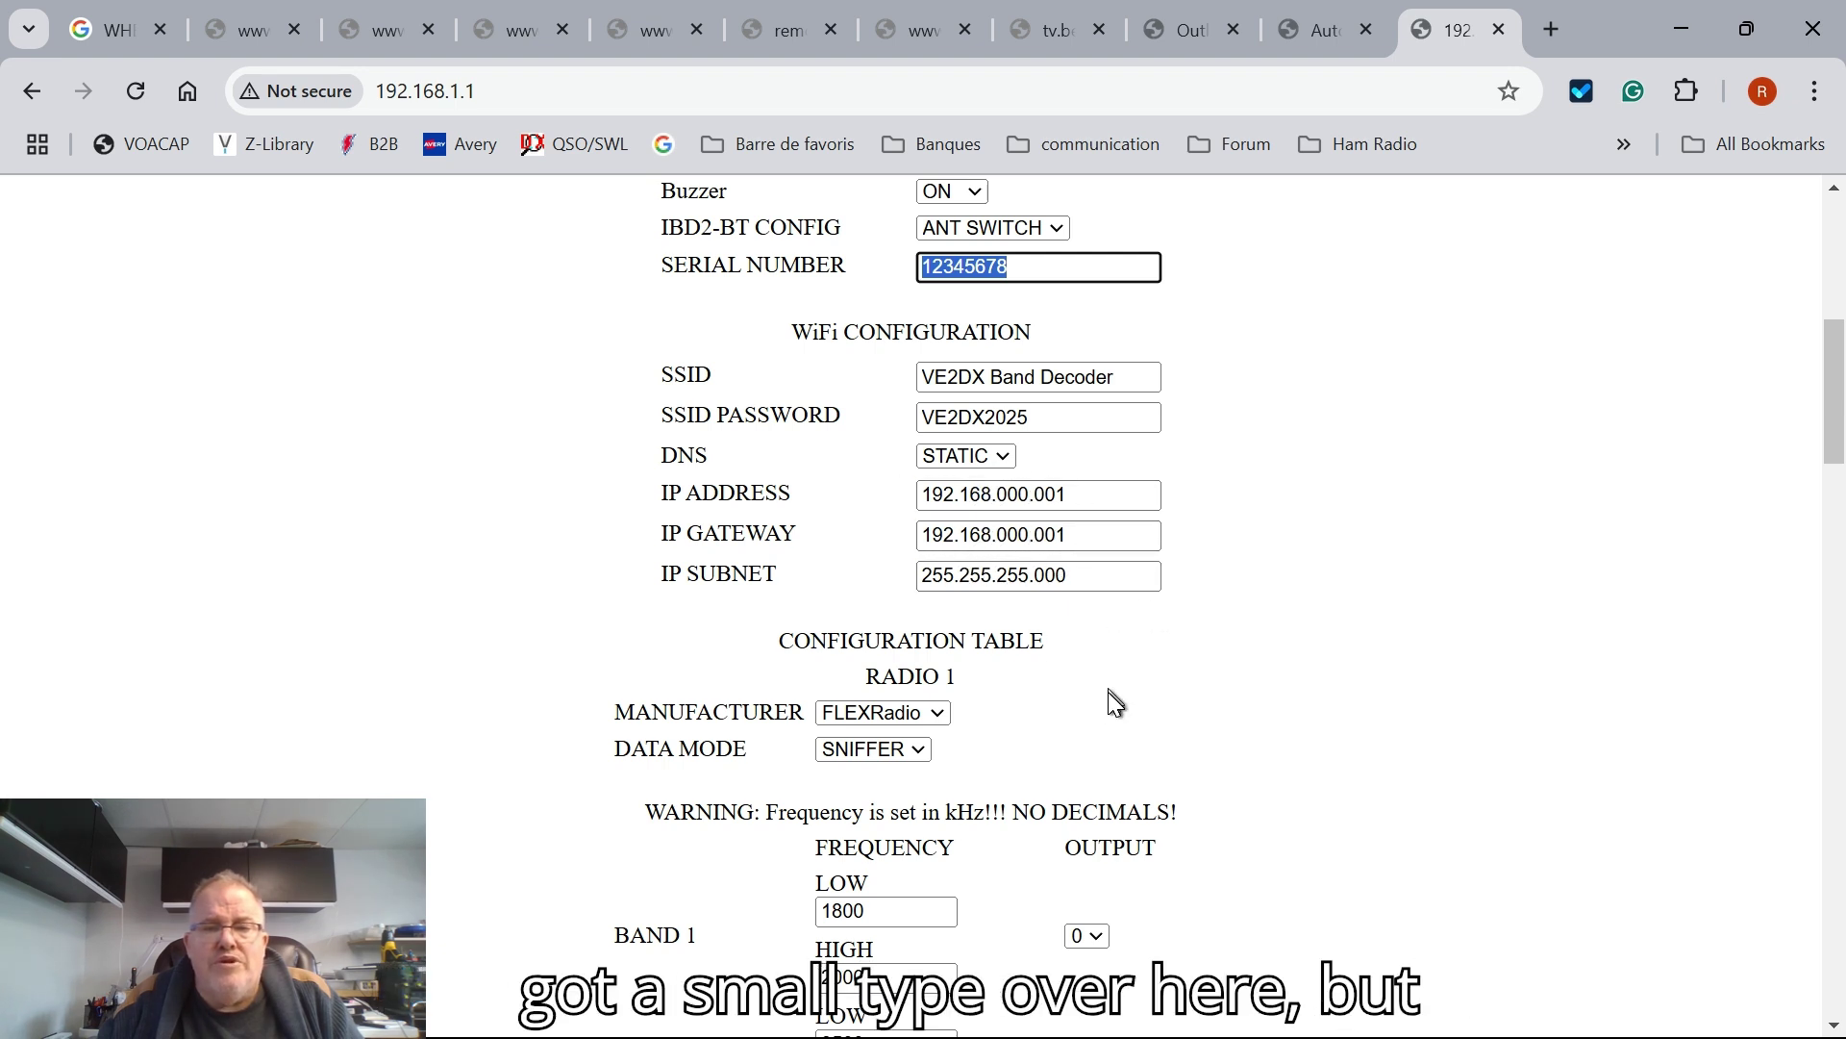
scroll(1113, 705, "down", 4)
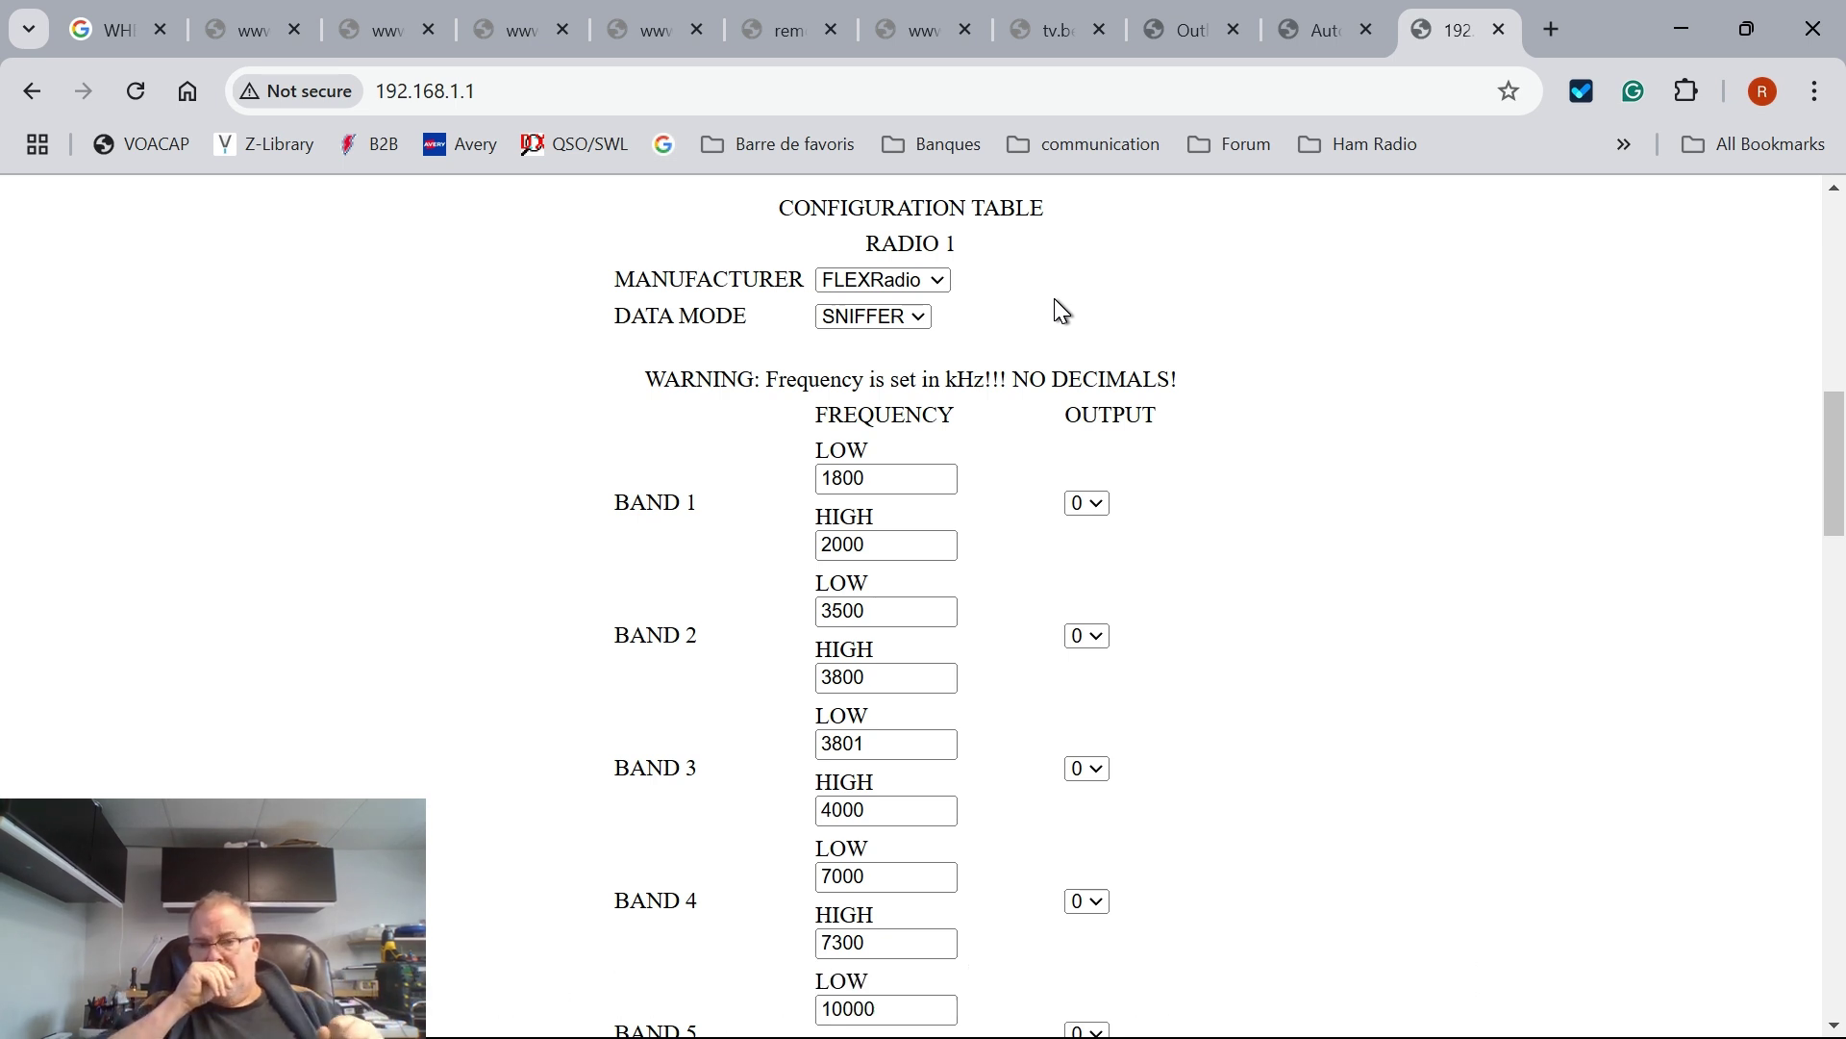
left_click(940, 284)
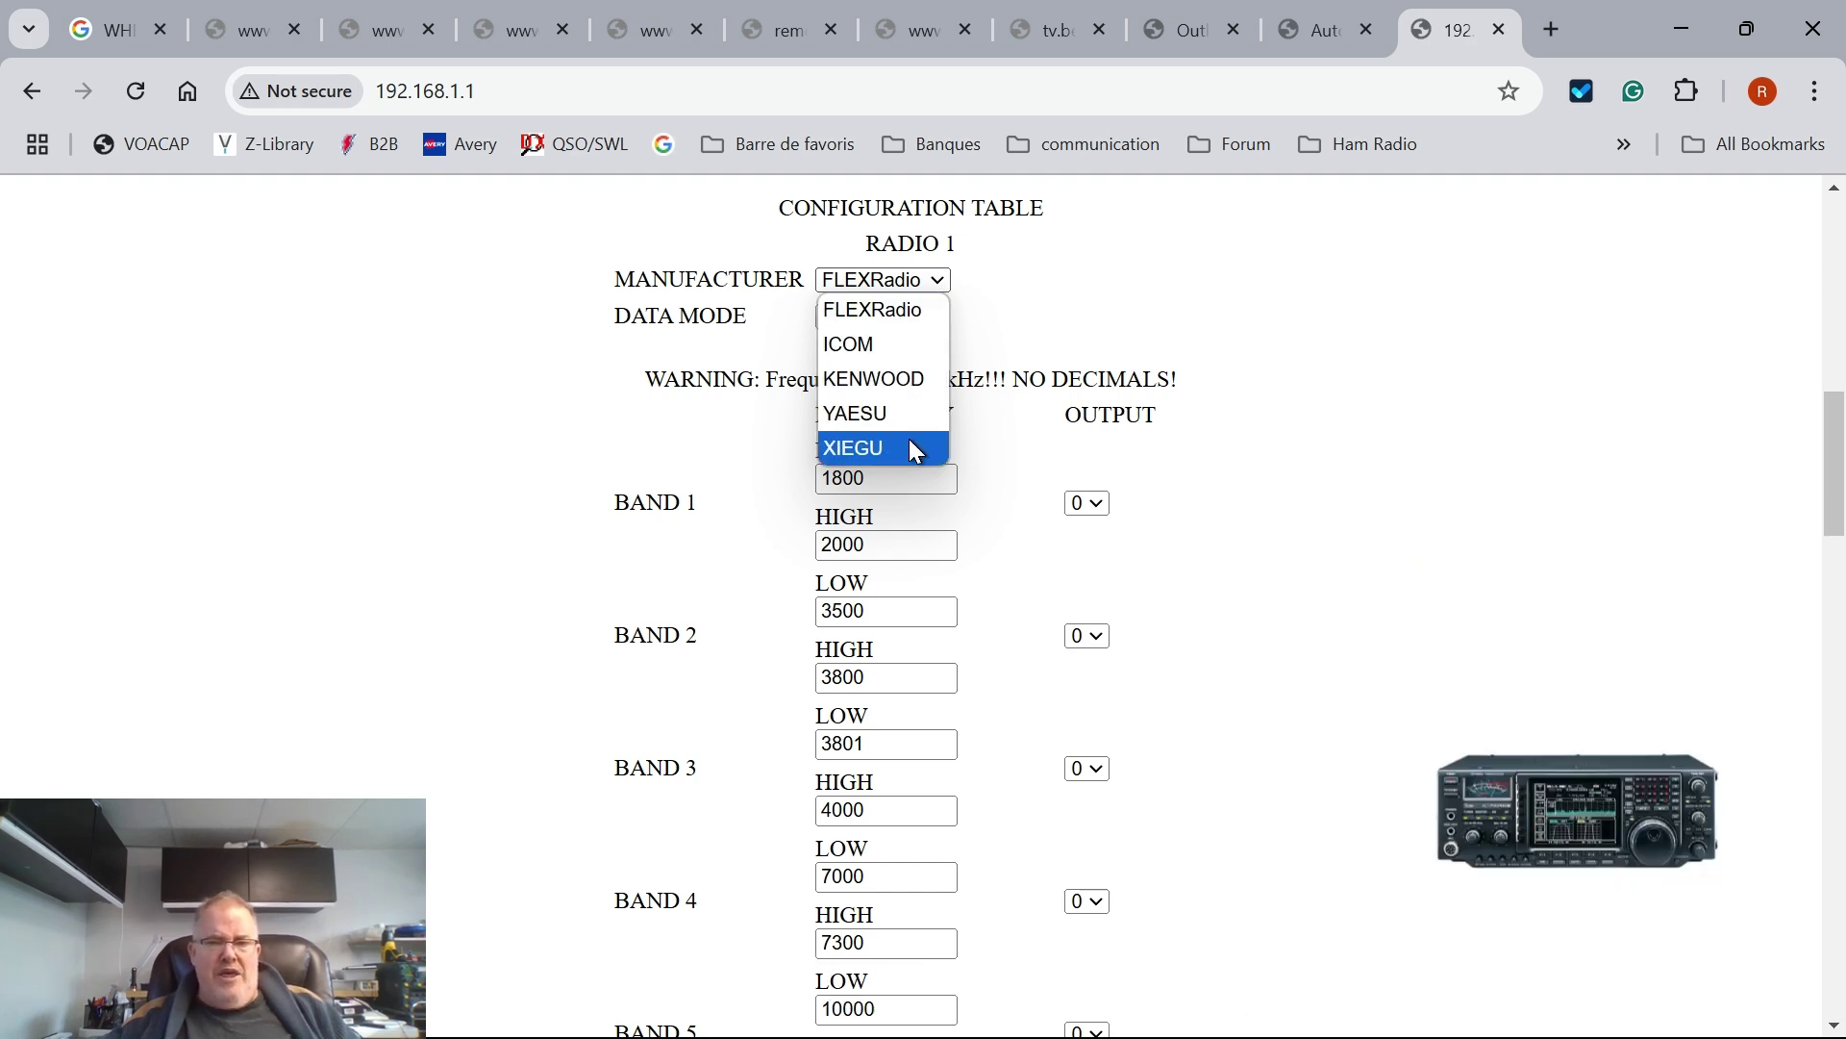
left_click(1063, 299)
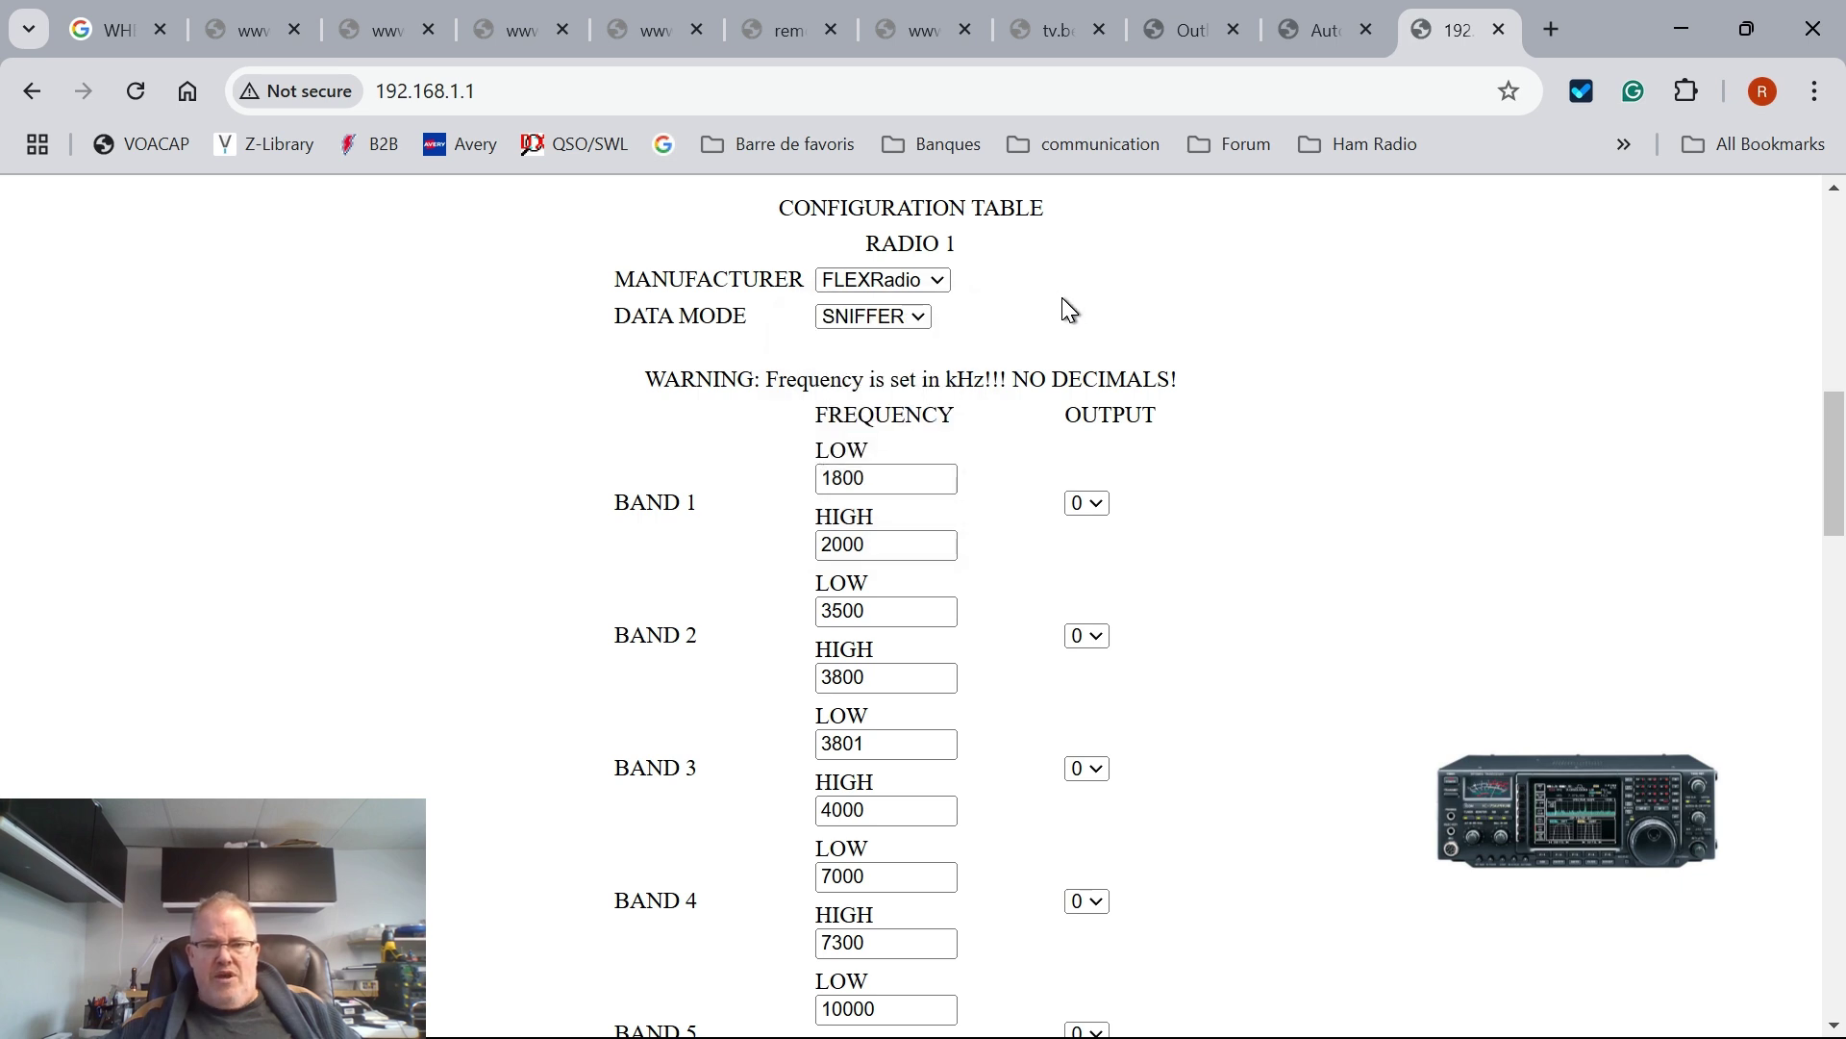
left_click(918, 321)
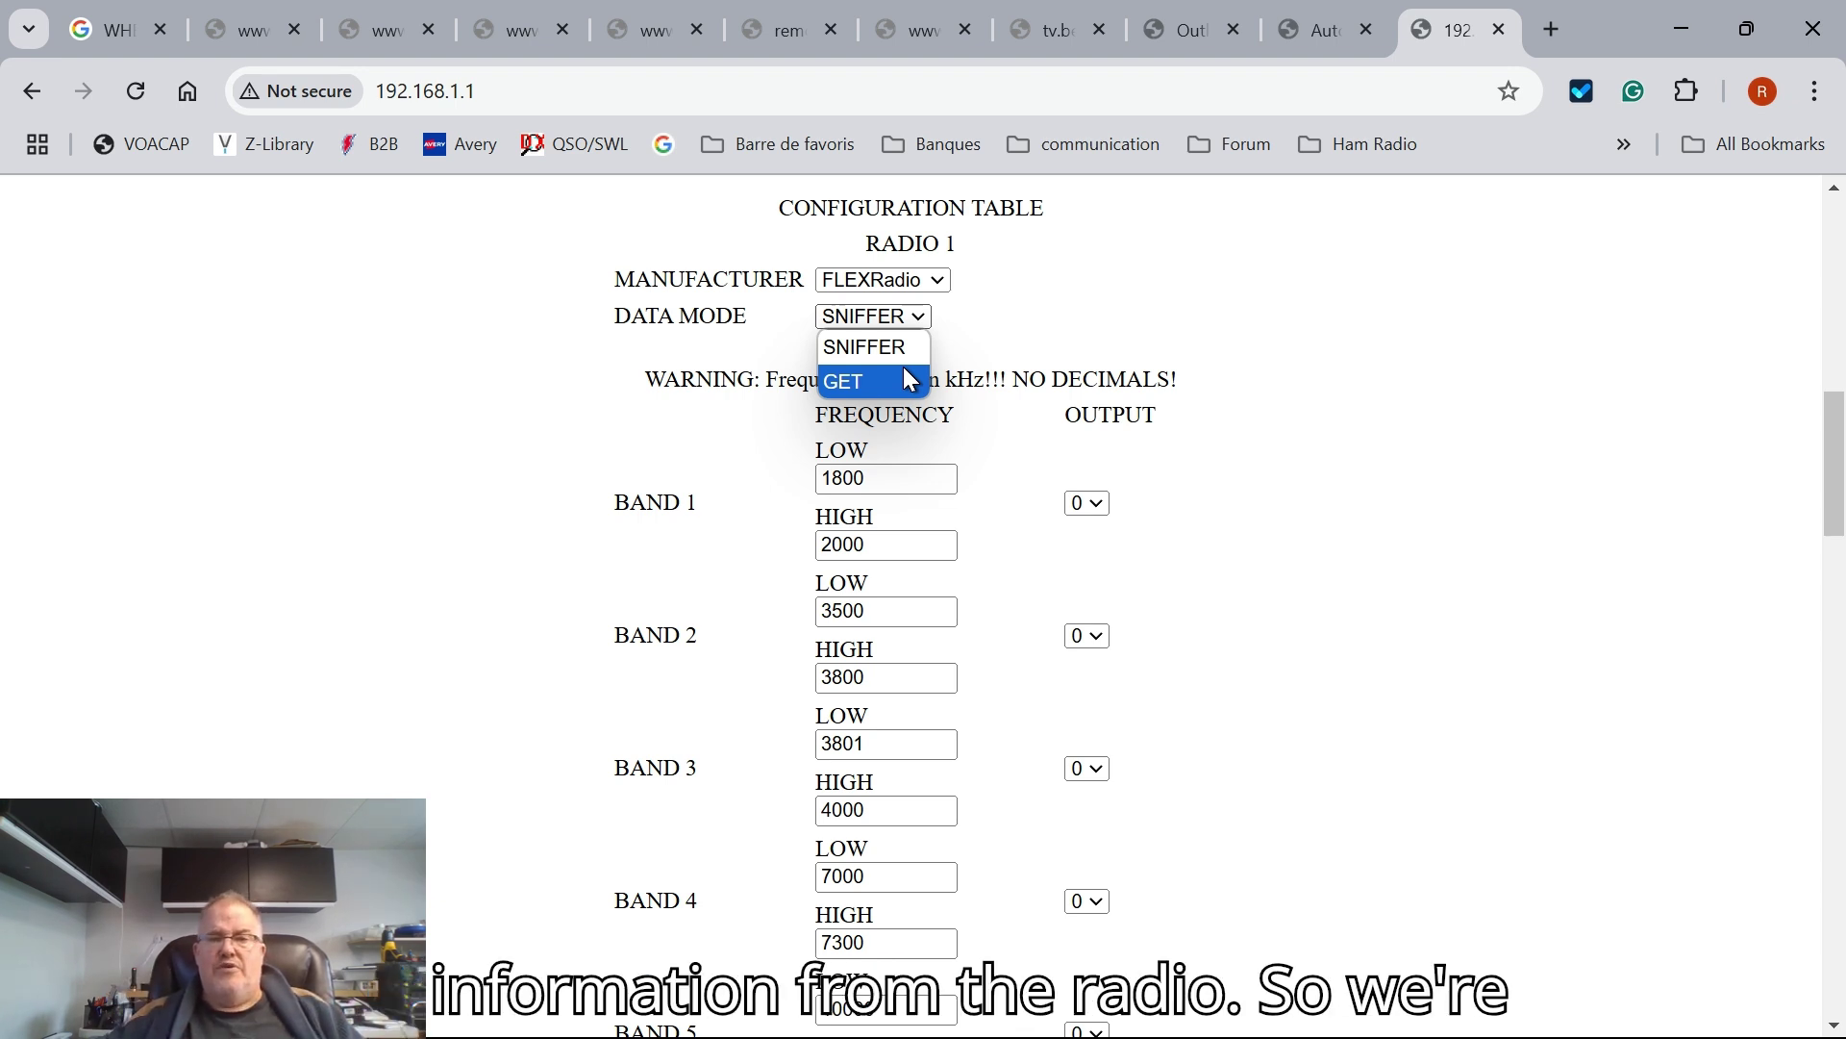
left_click(974, 332)
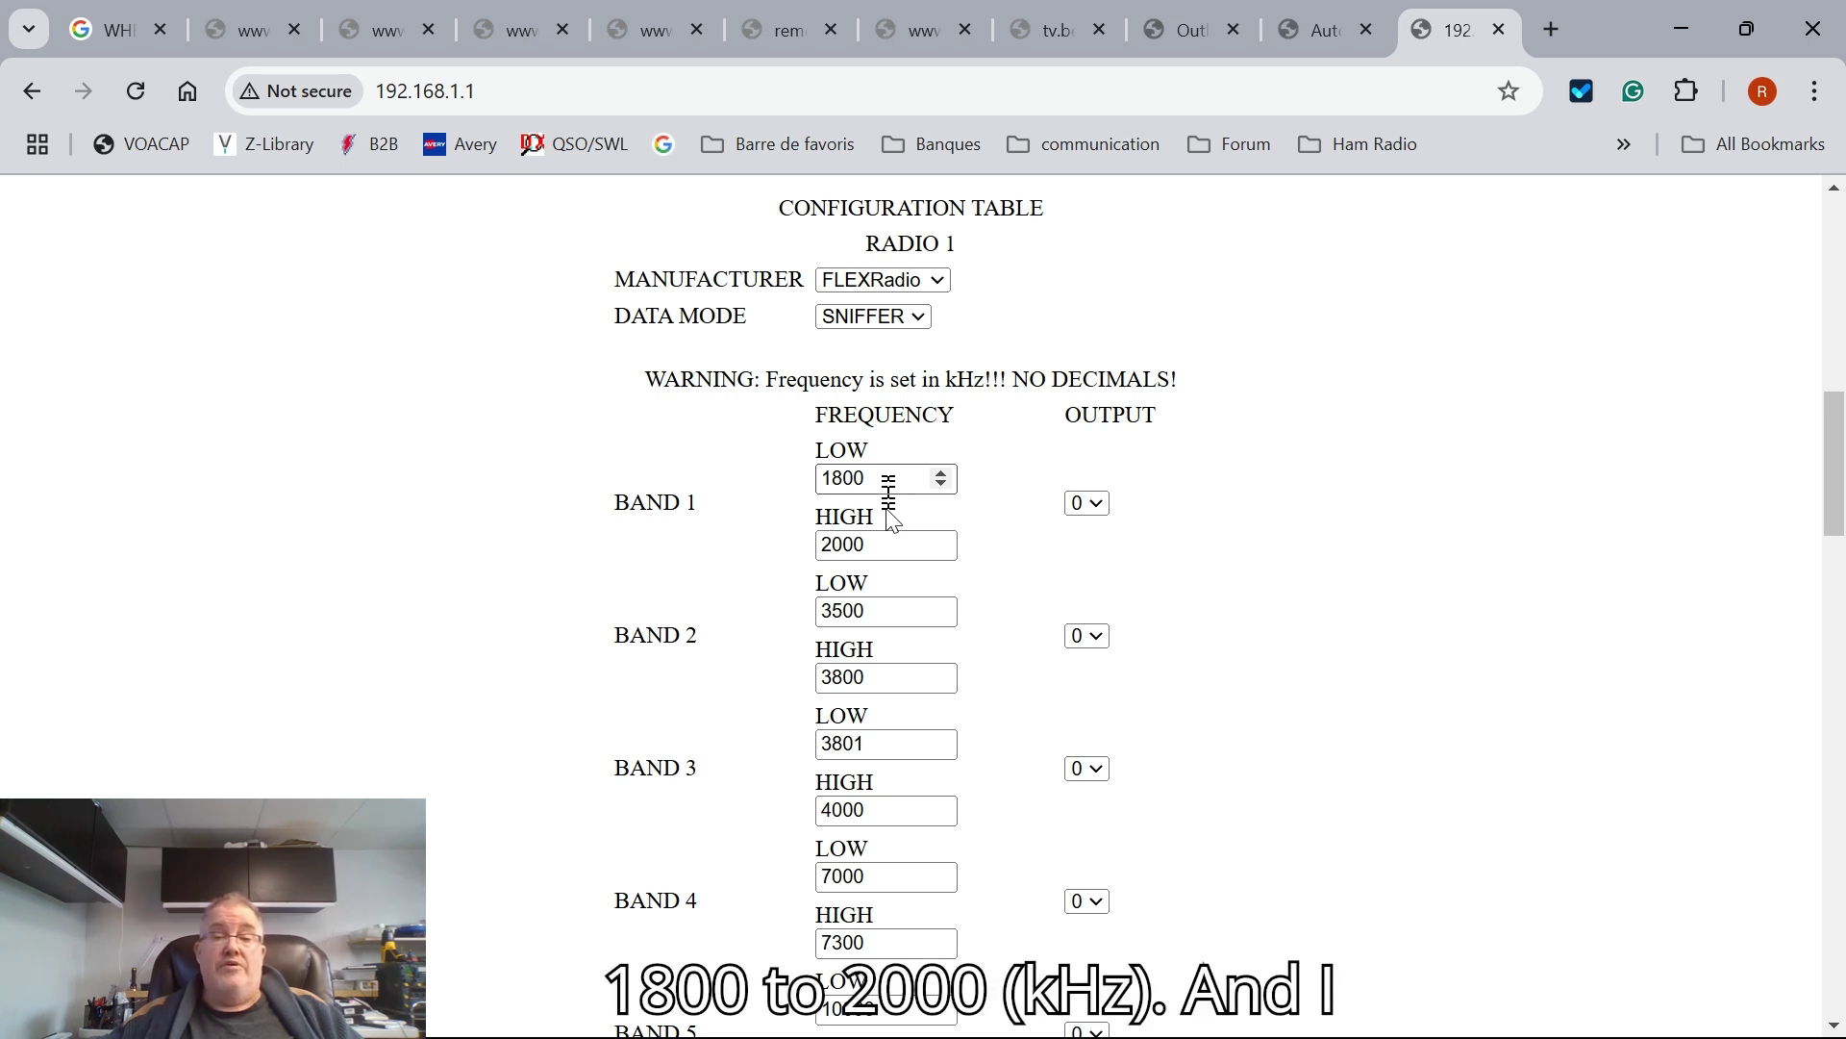
- Route Band 1 to output 1, change Band 2 LOW to 3550, and route Band 2 to output 2
left_click(1094, 505)
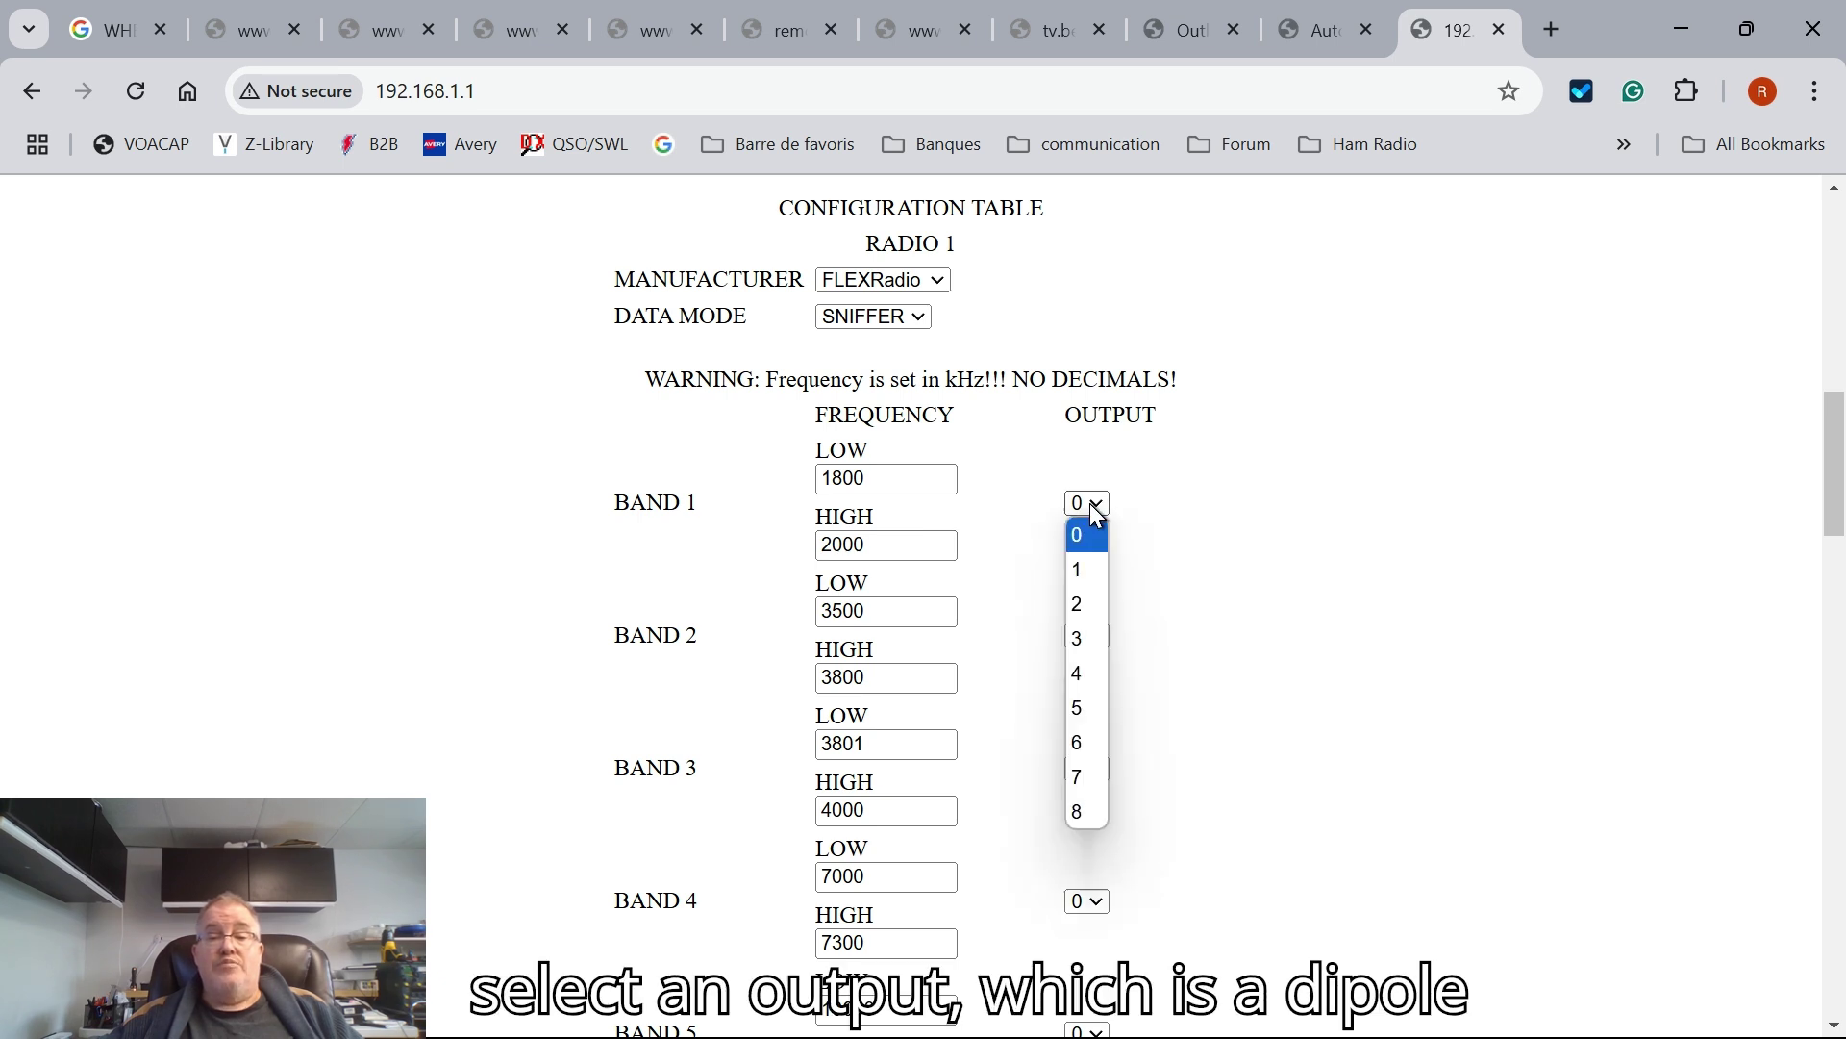
left_click(1099, 577)
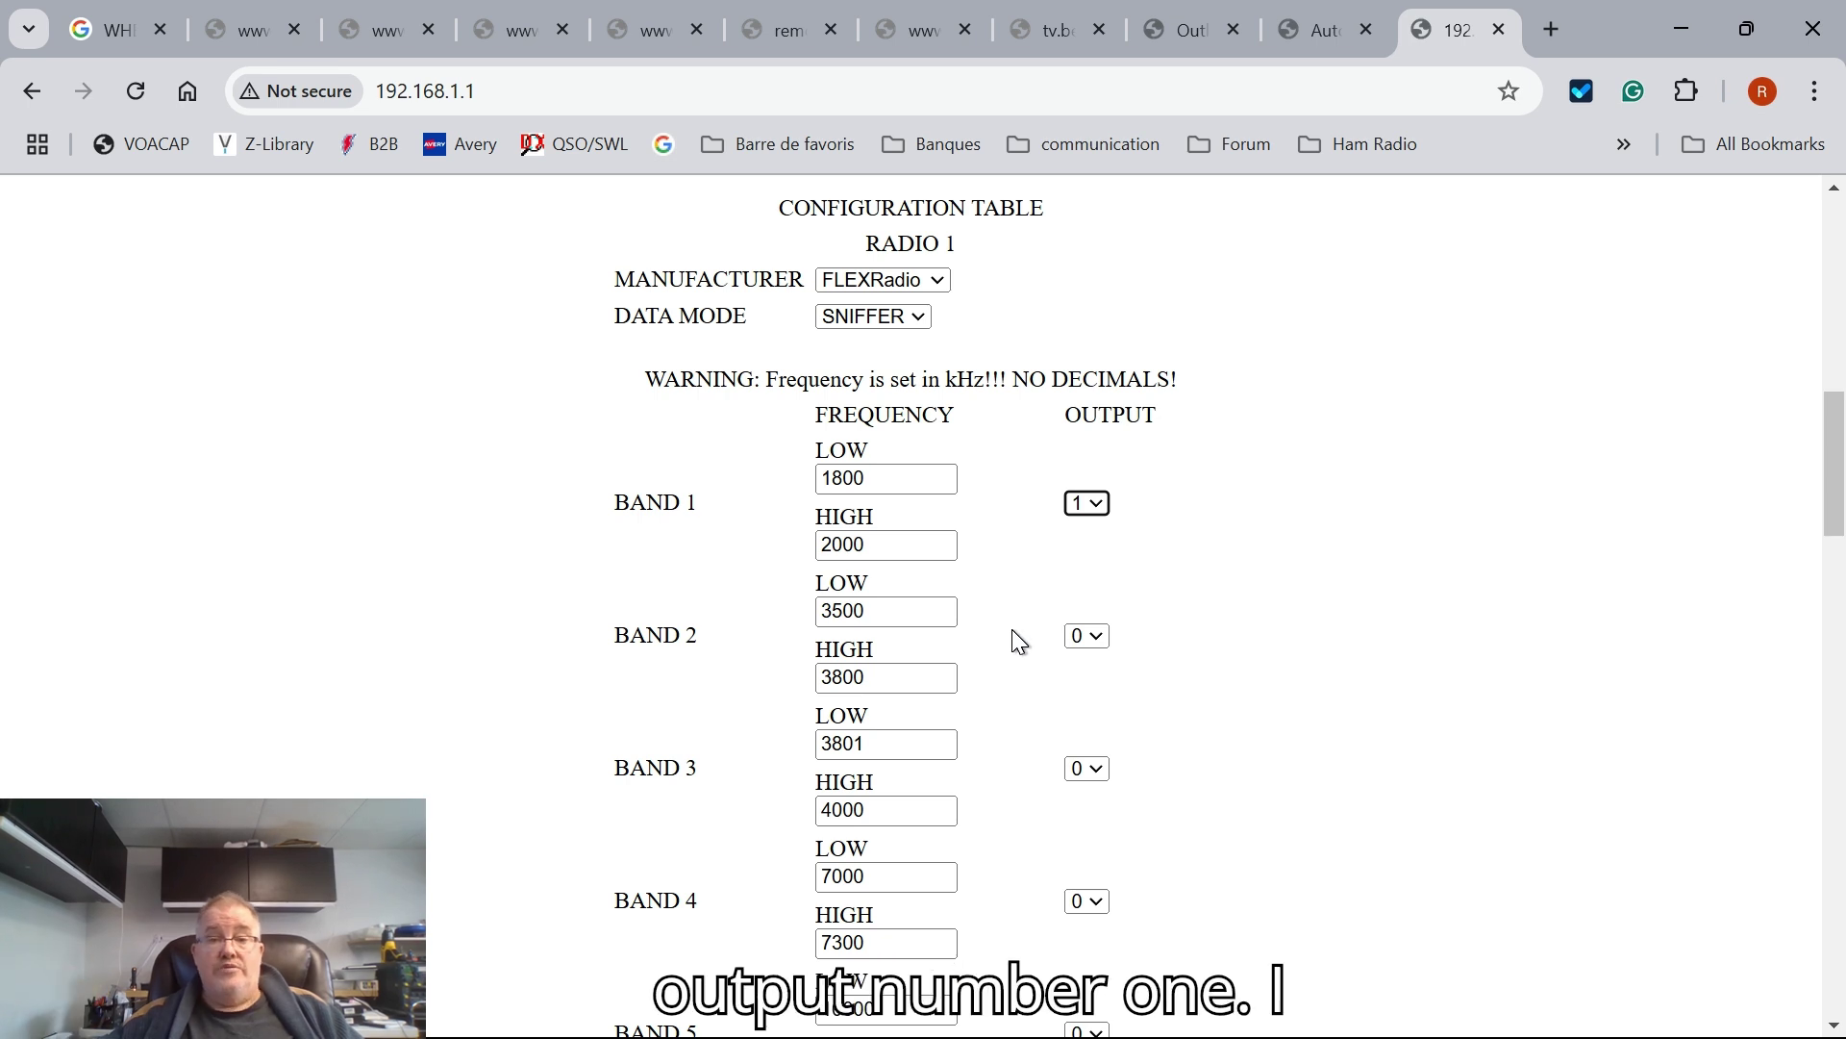
left_click(870, 608)
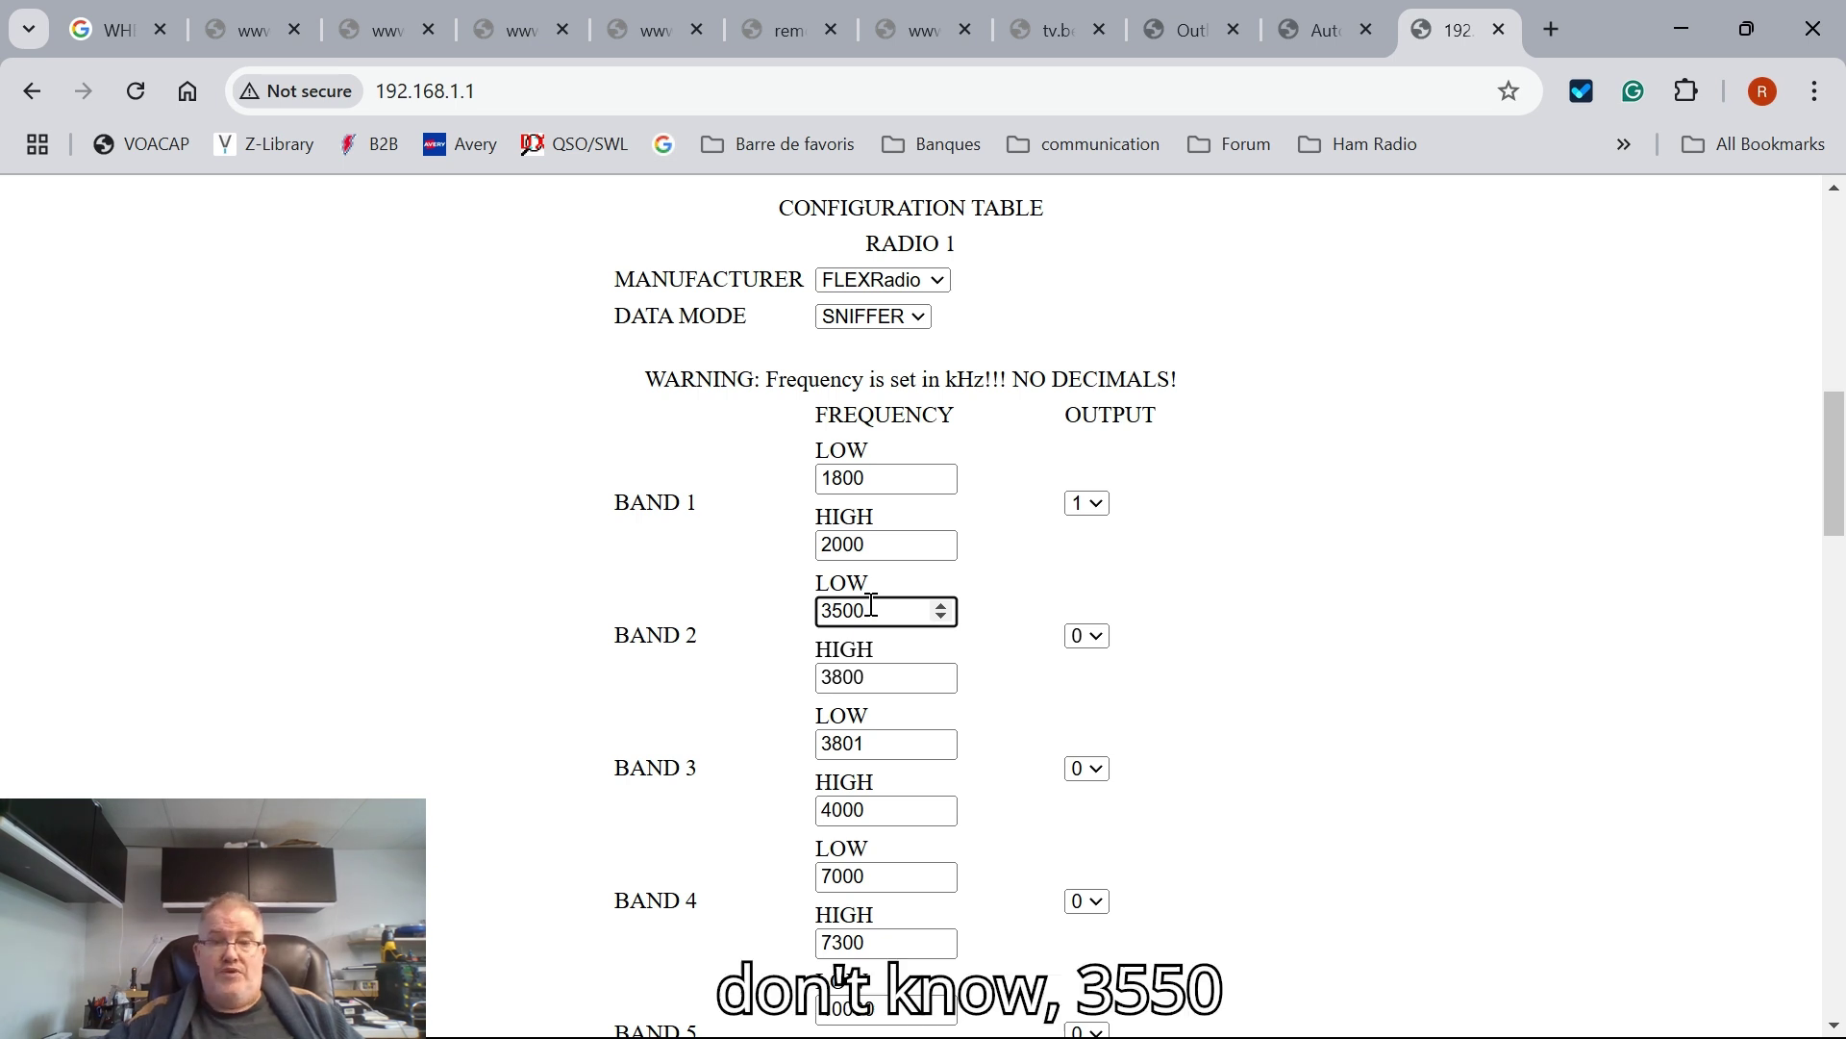
type("50")
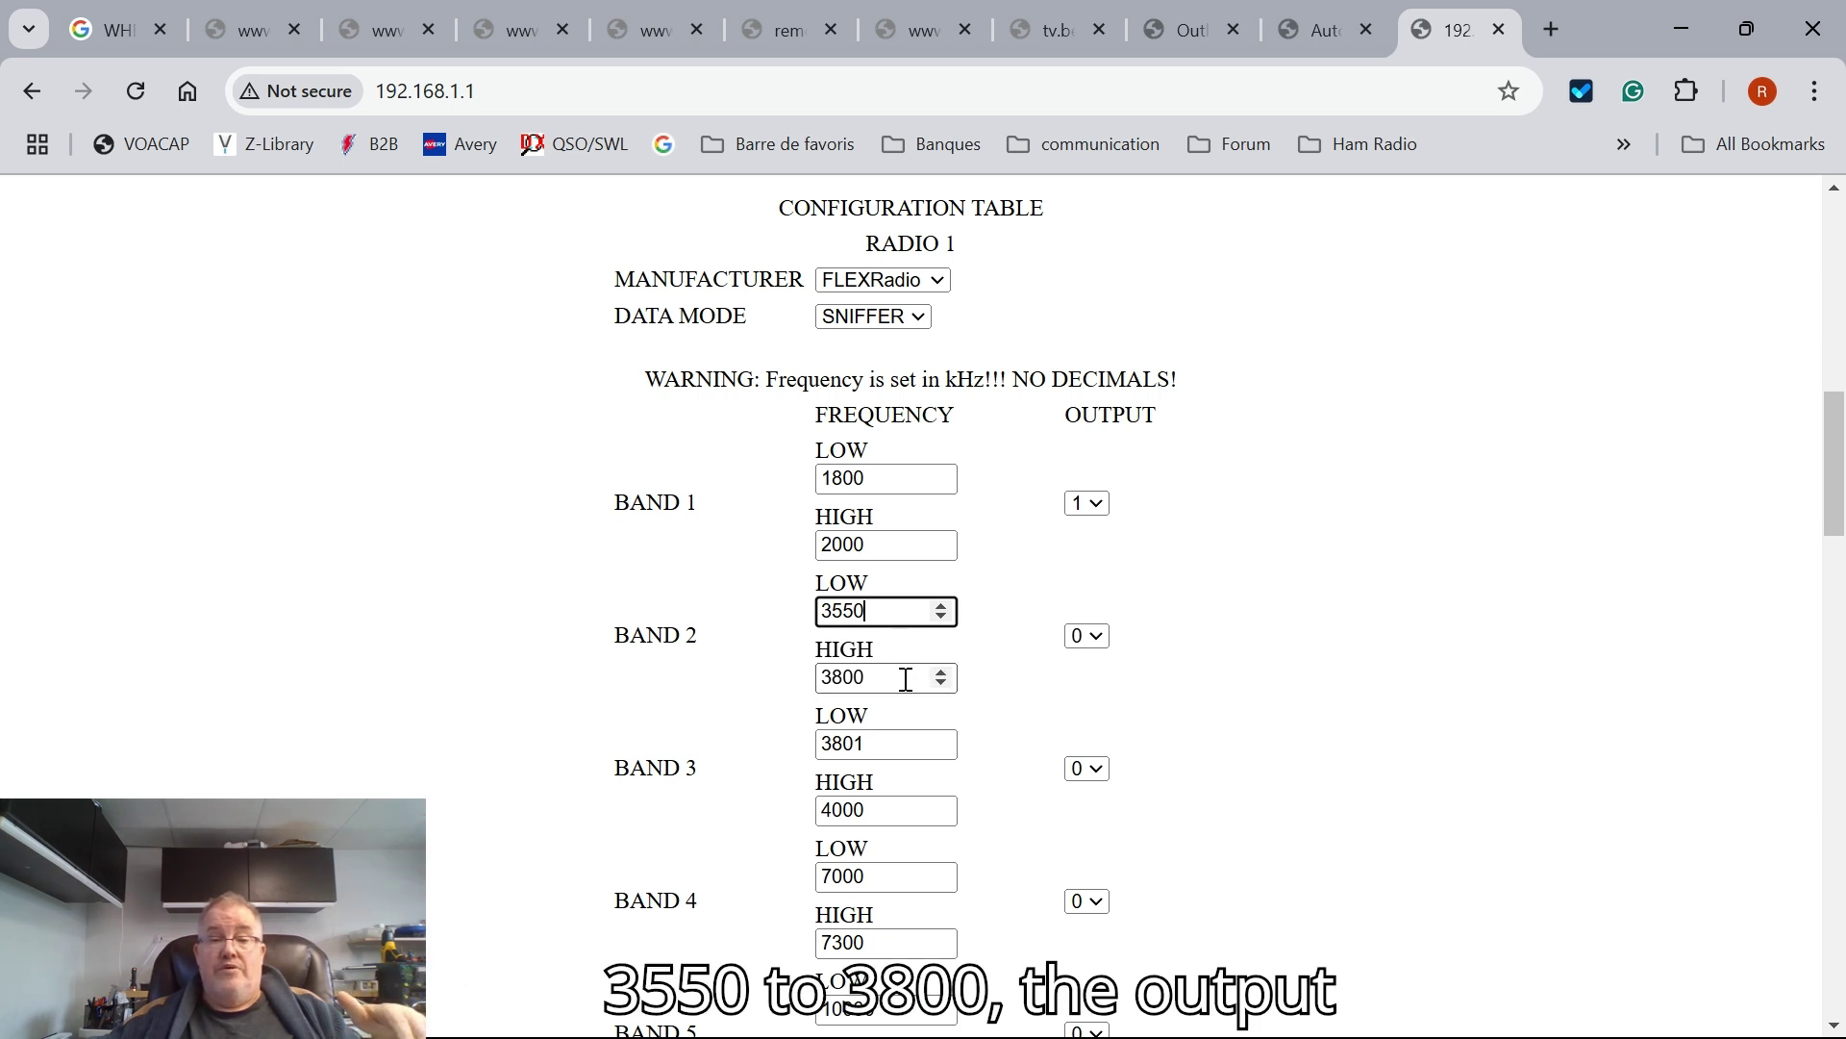
left_click(1095, 641)
key("Escape")
key("2")
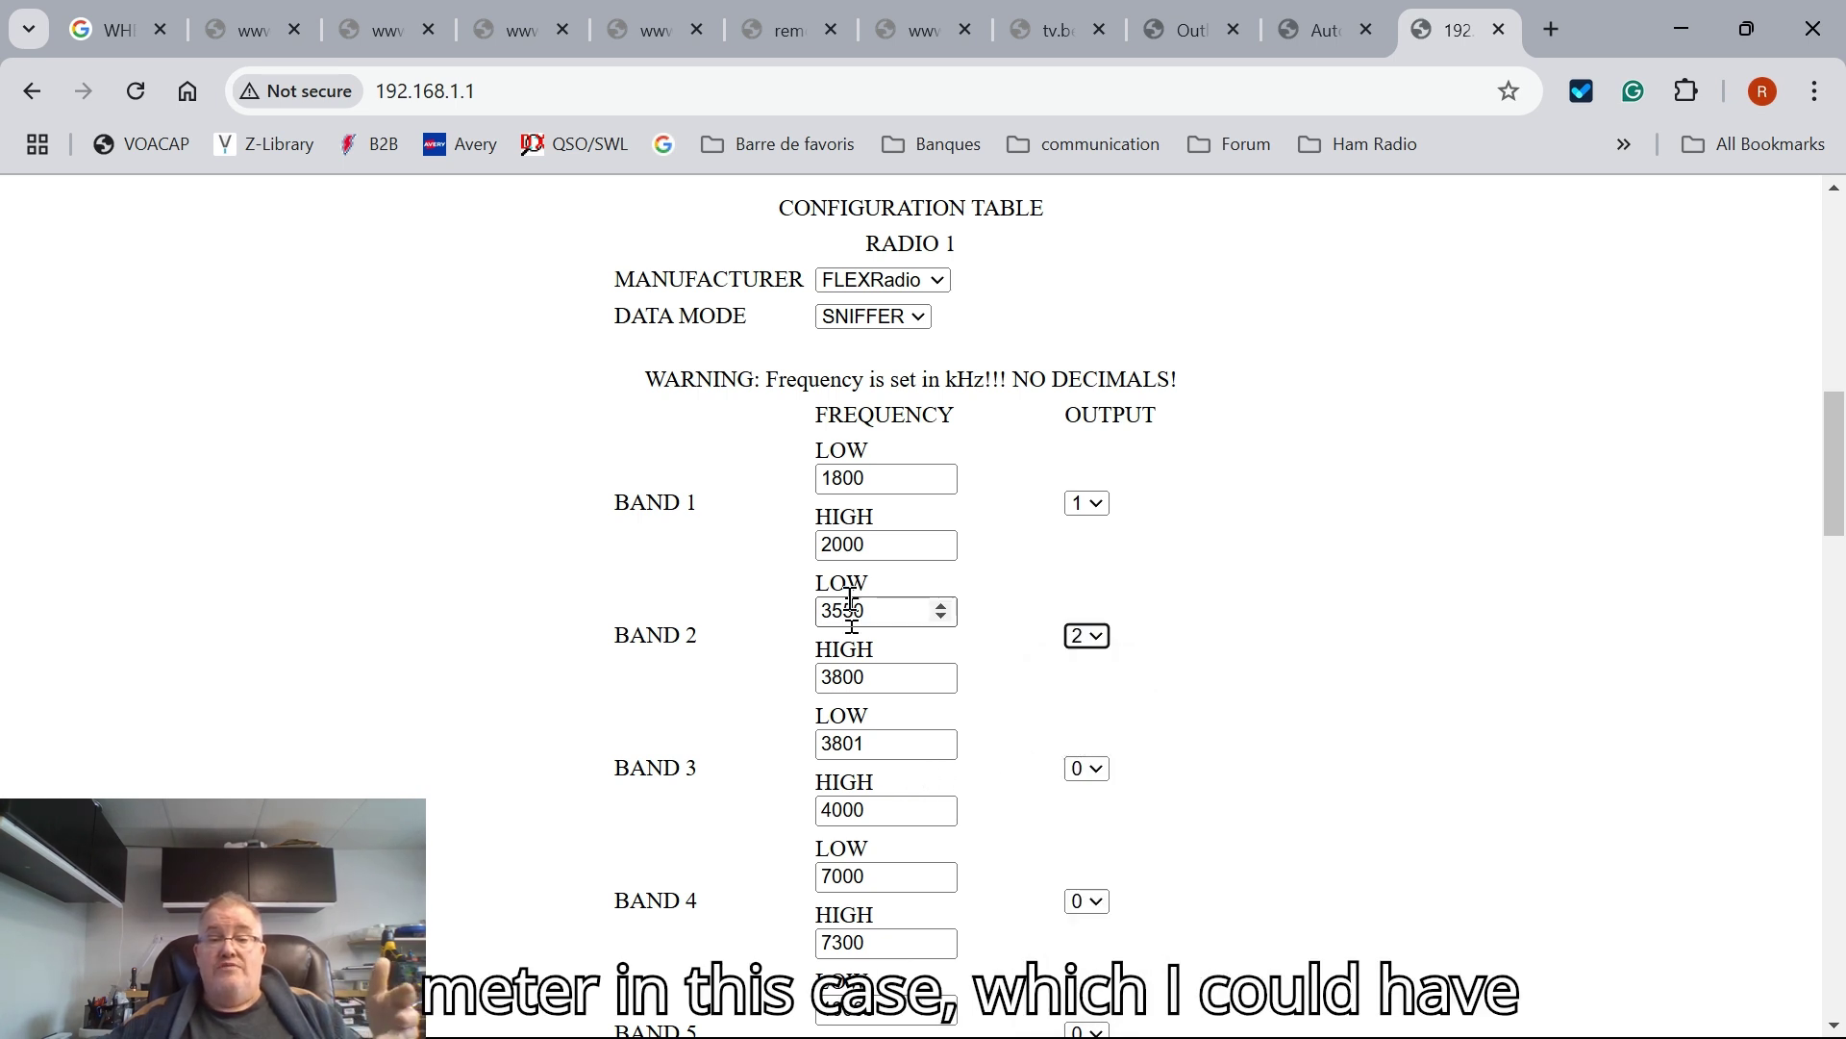
double_click(895, 693)
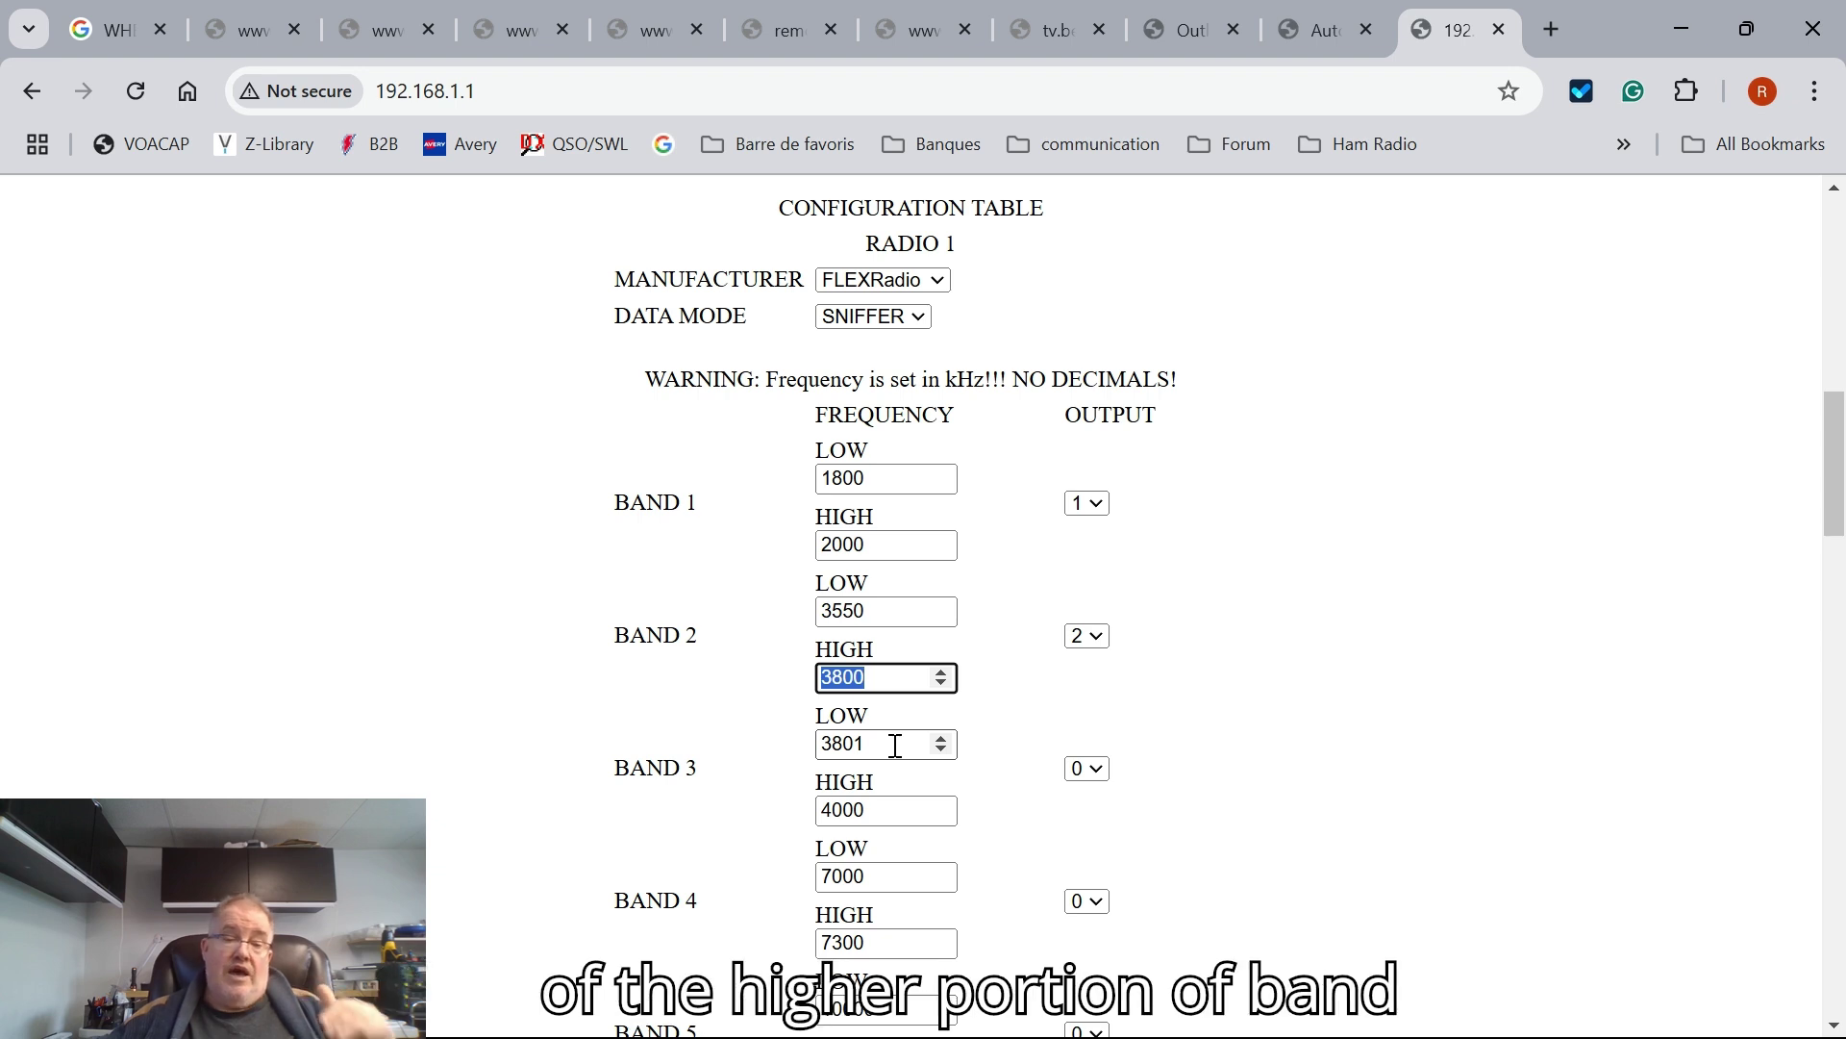
key("Tab")
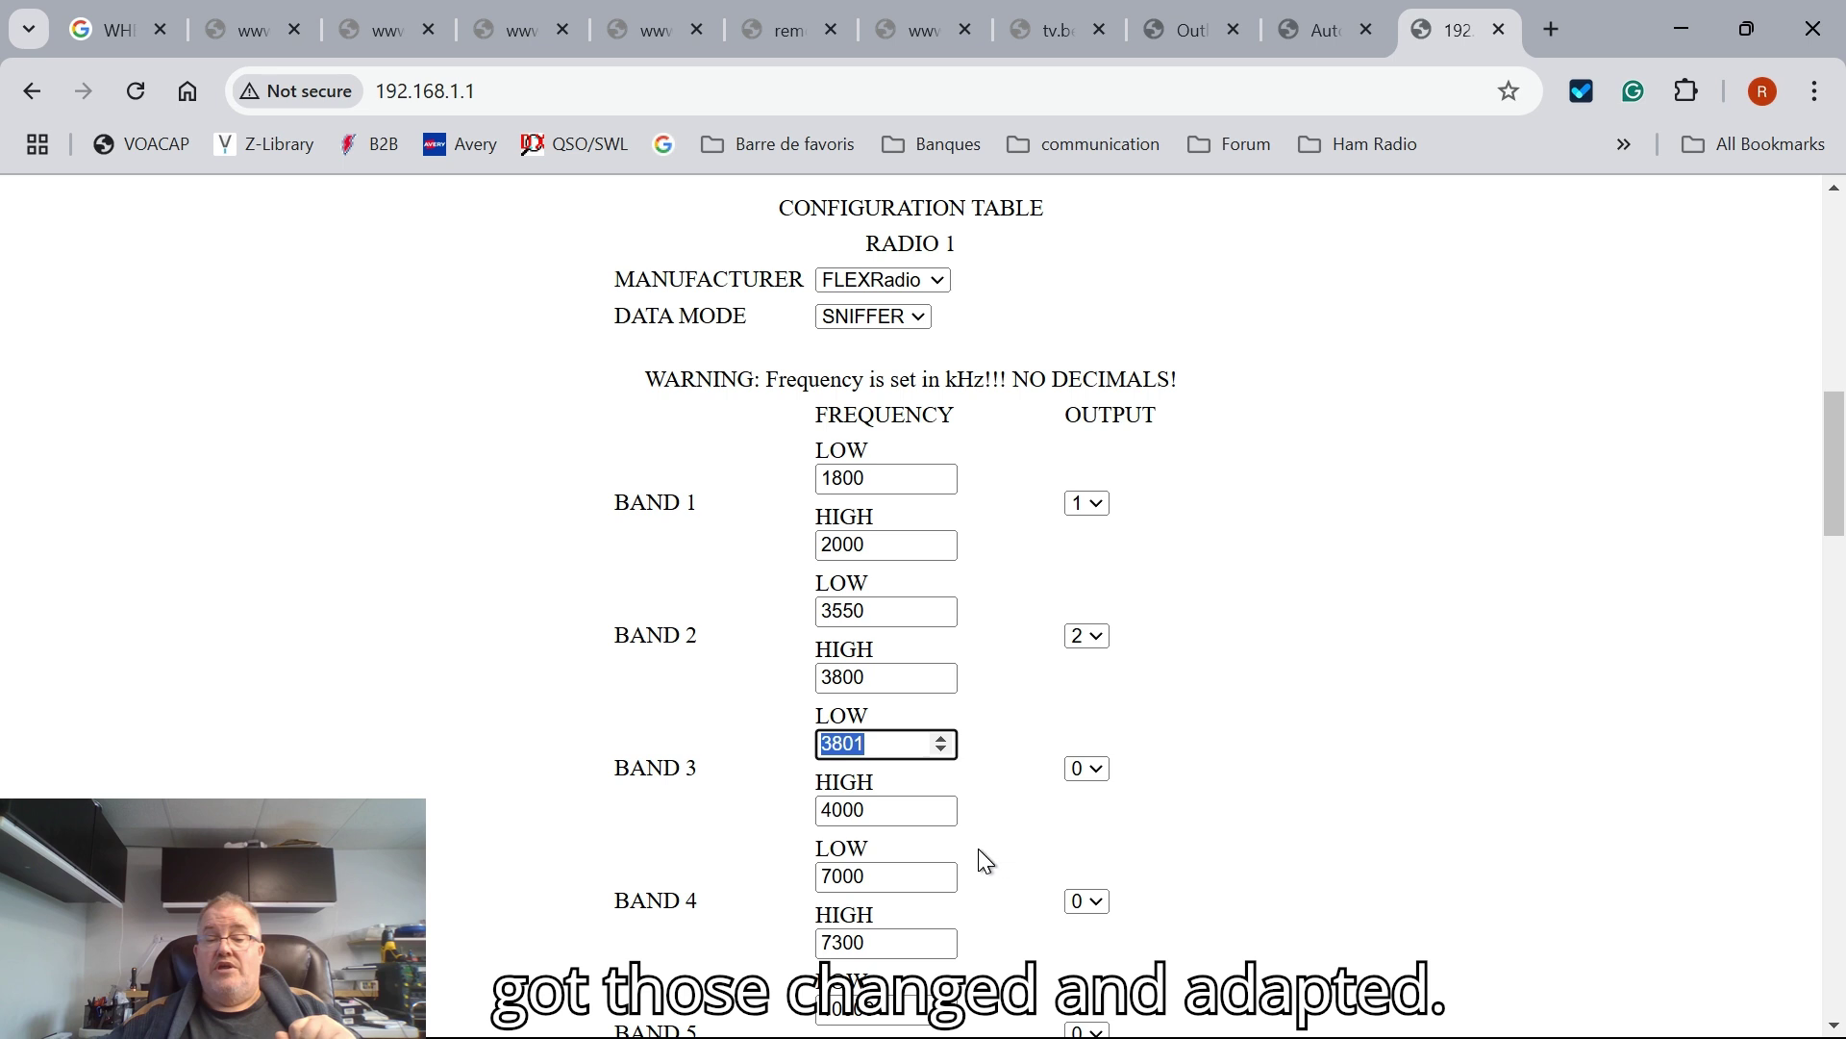
- Route Bands 3 and 4 to antenna output 2
left_click(1094, 772)
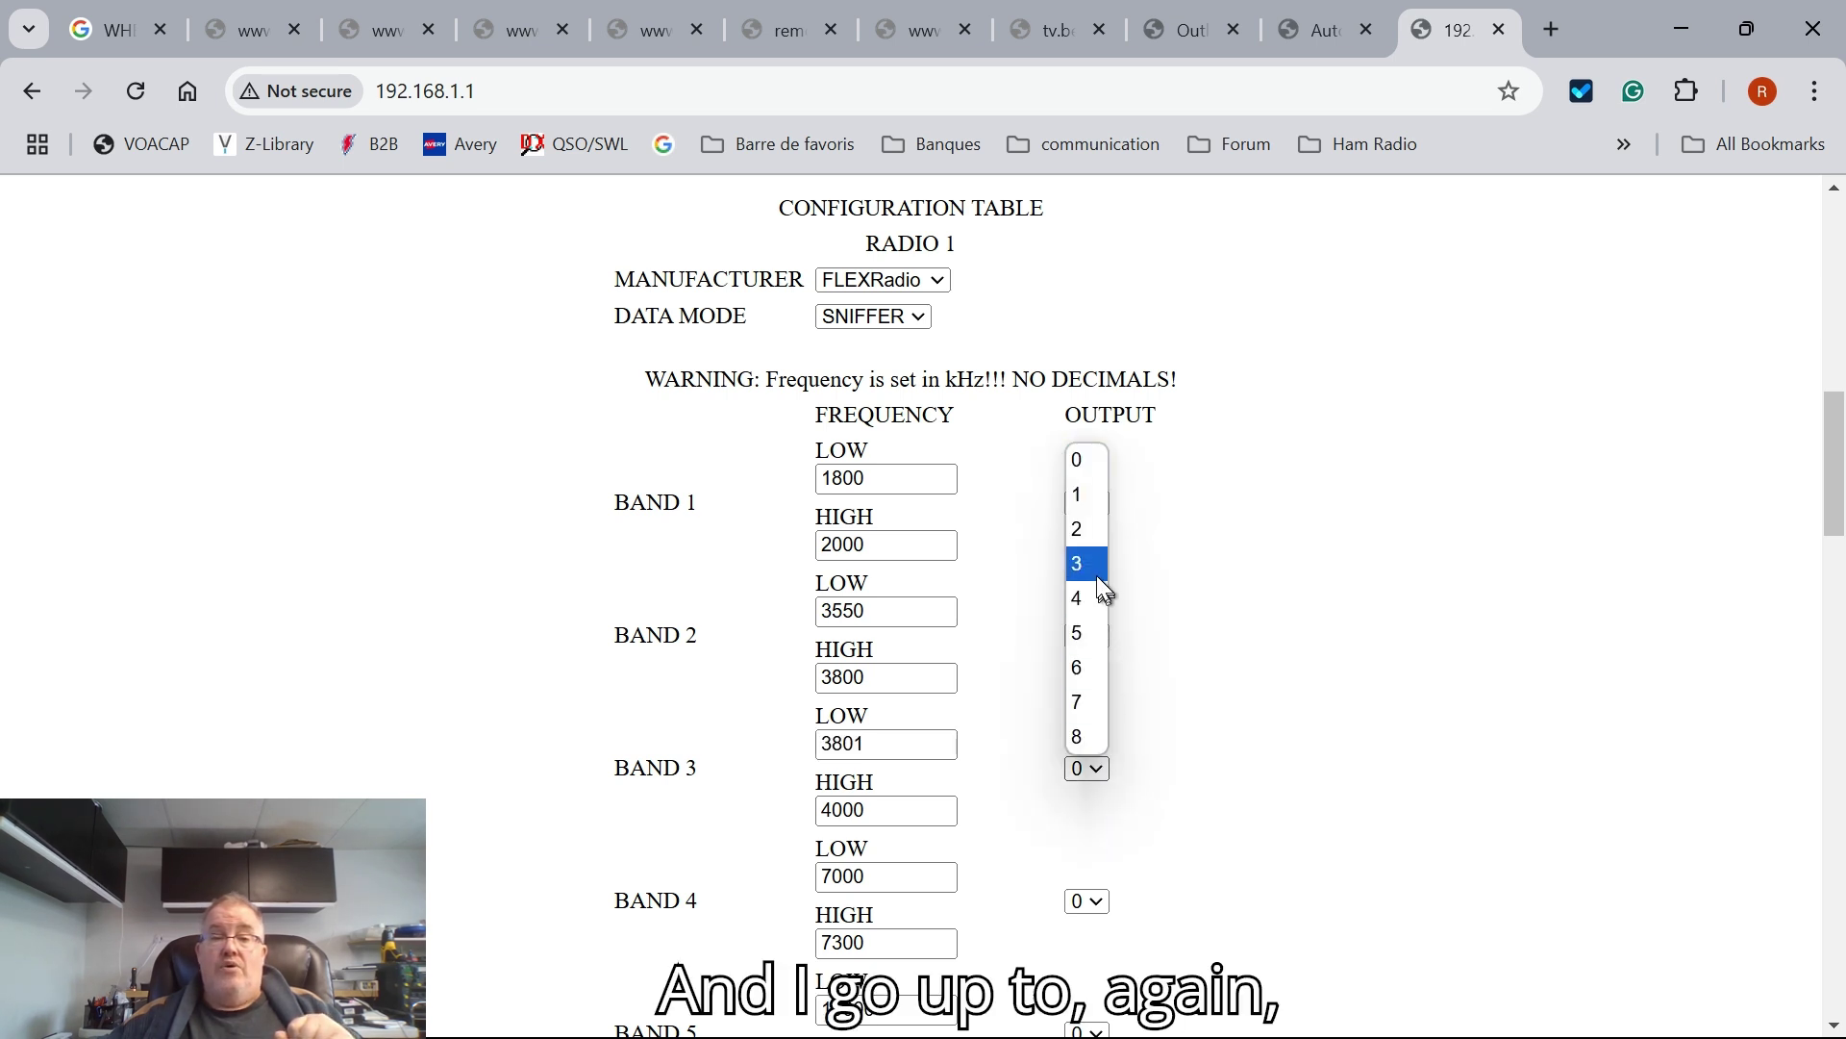
left_click(1087, 528)
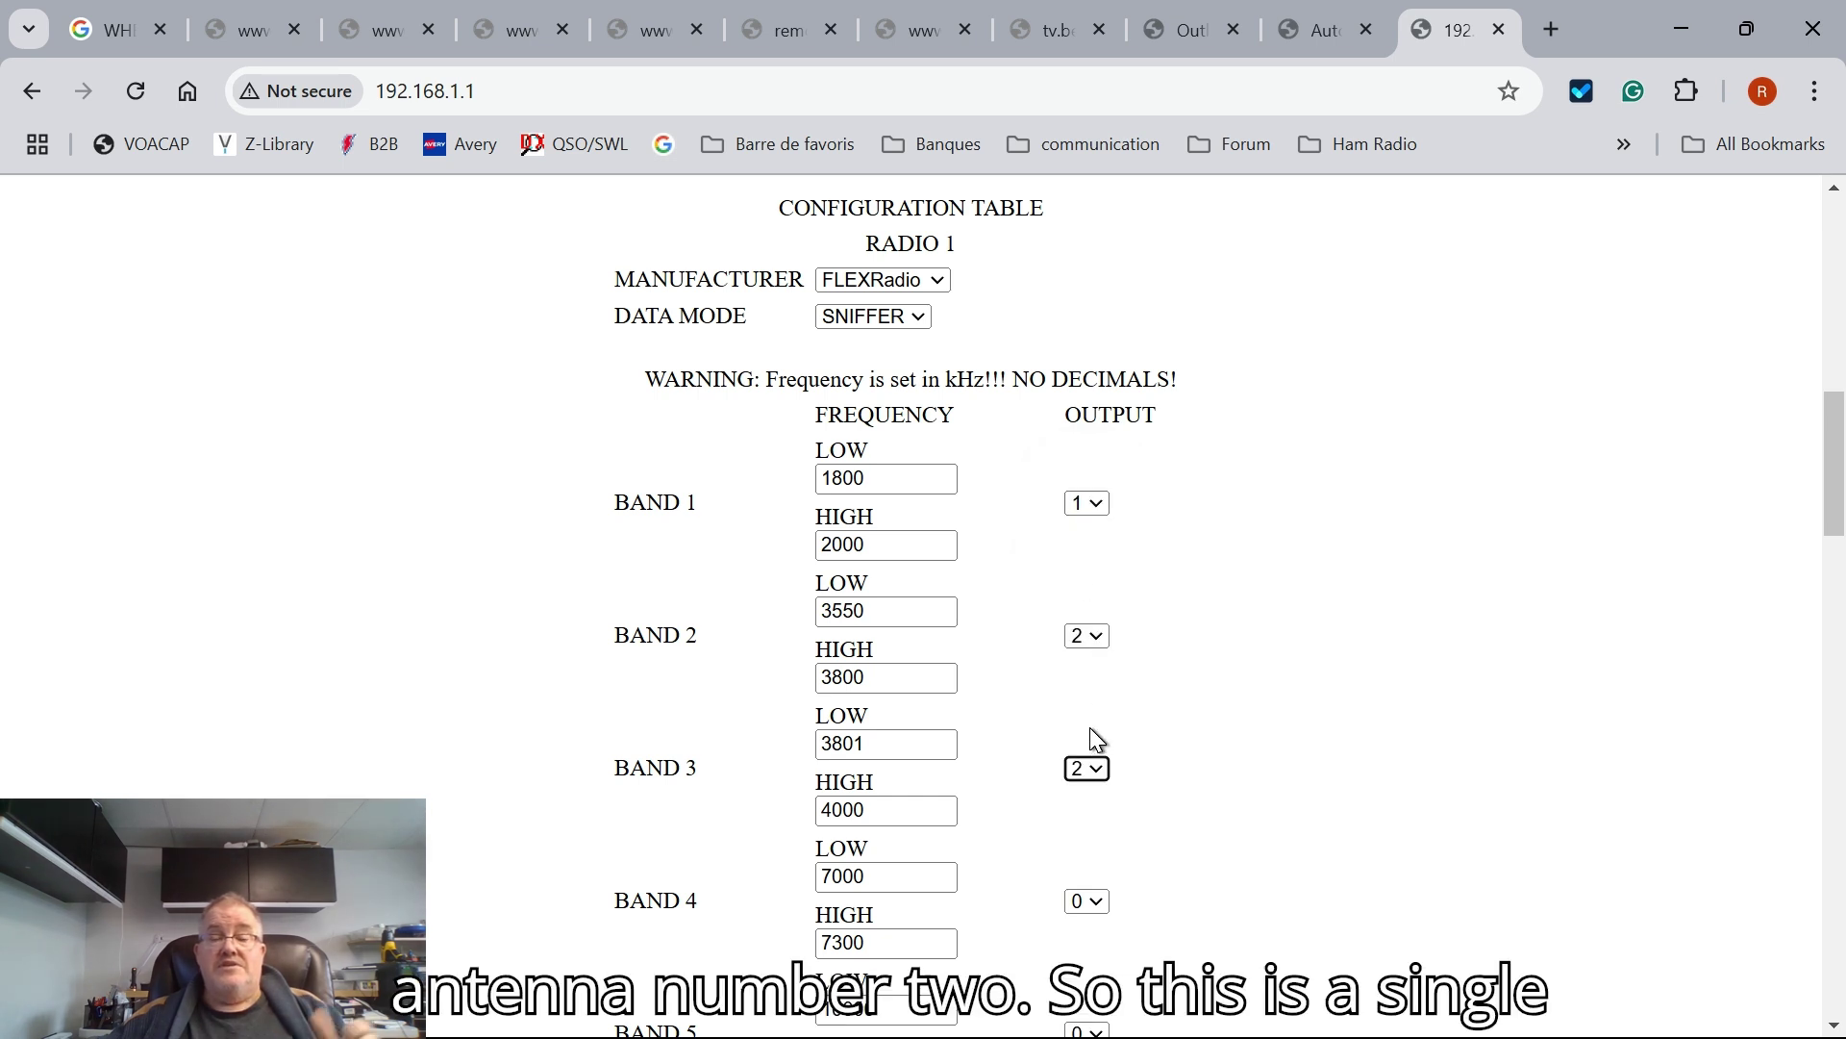
left_click(1103, 900)
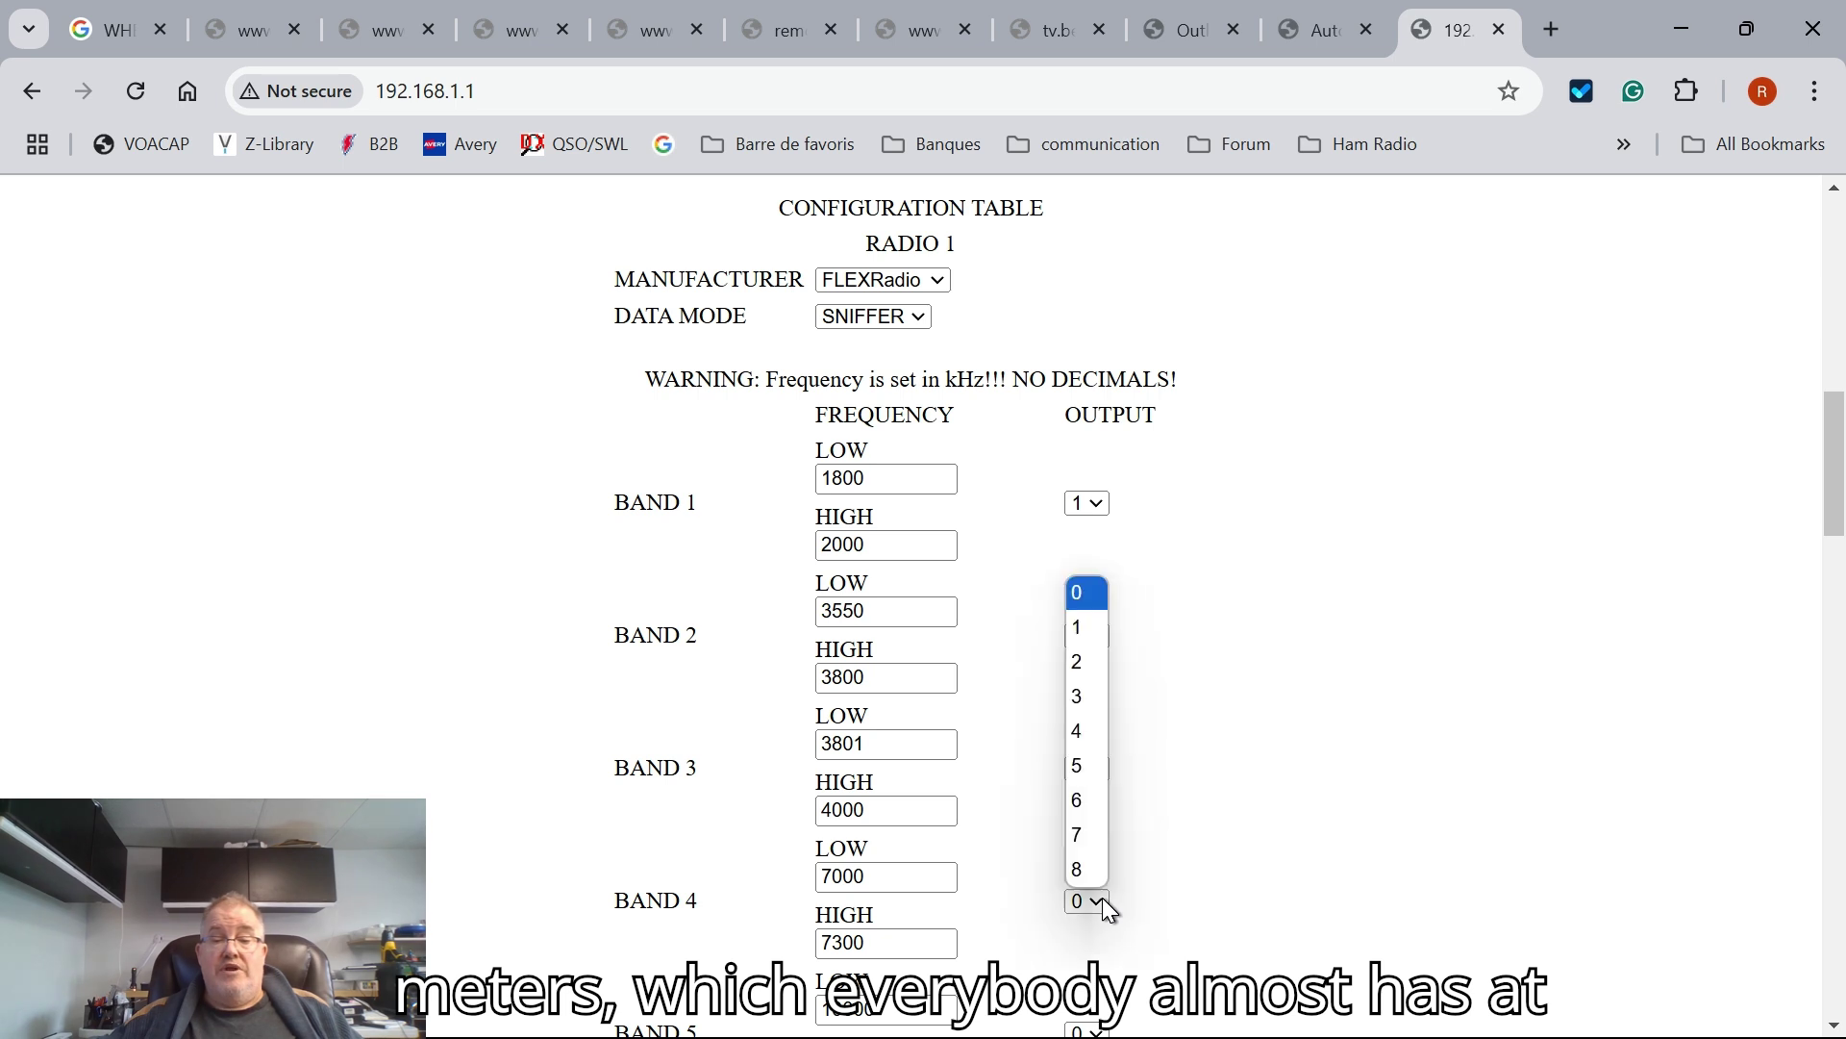
left_click(1081, 677)
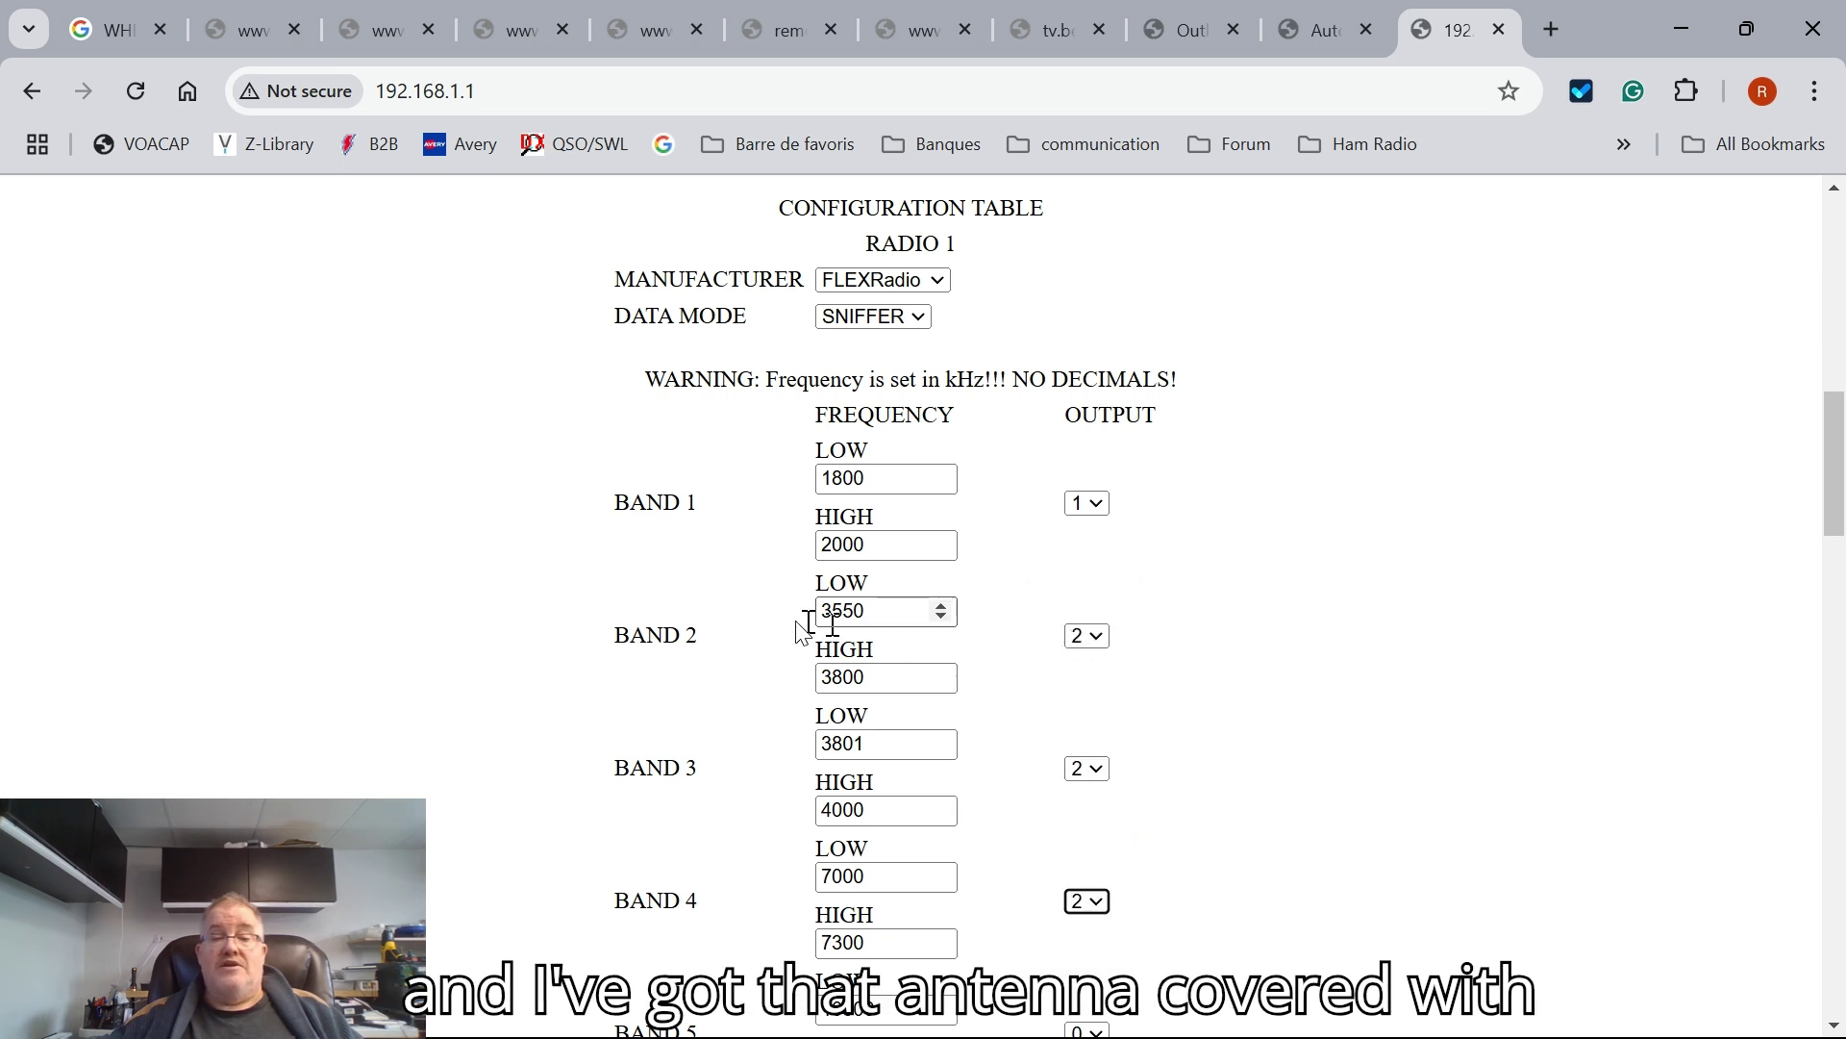
scroll(1156, 779, "down", 3)
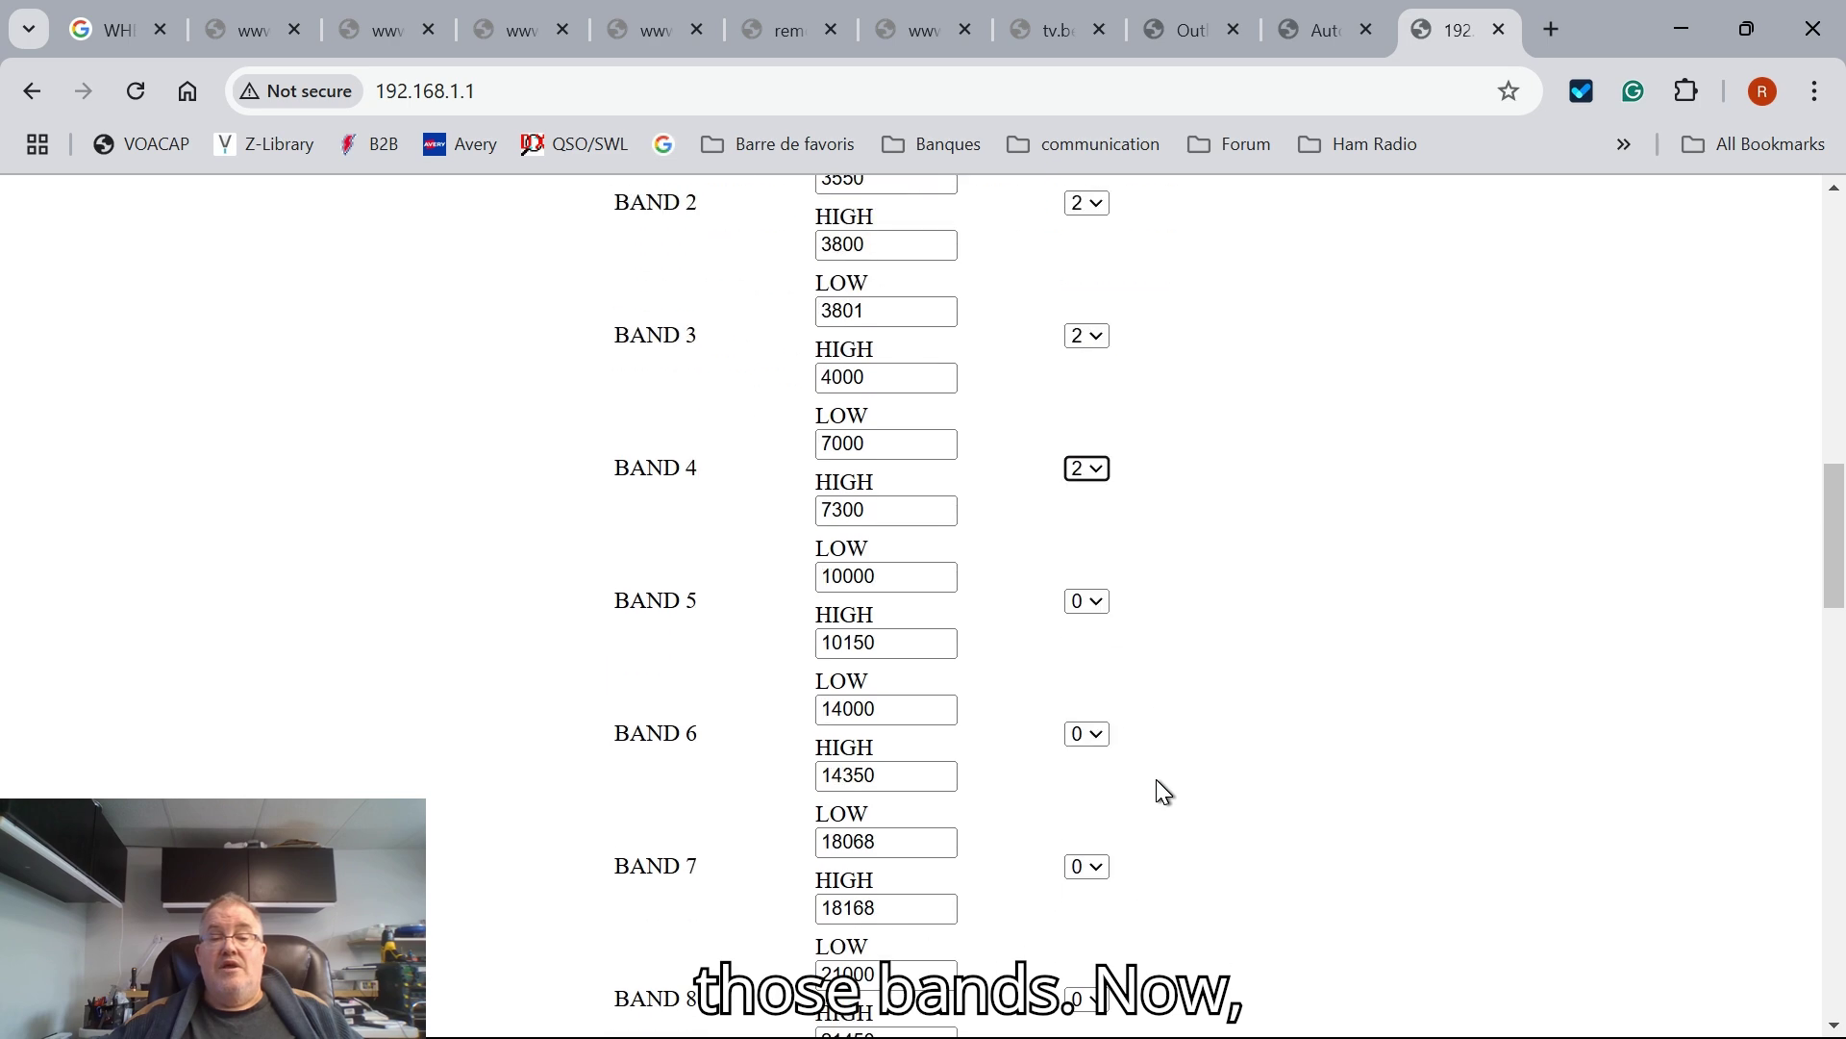
scroll(1156, 779, "down", 1)
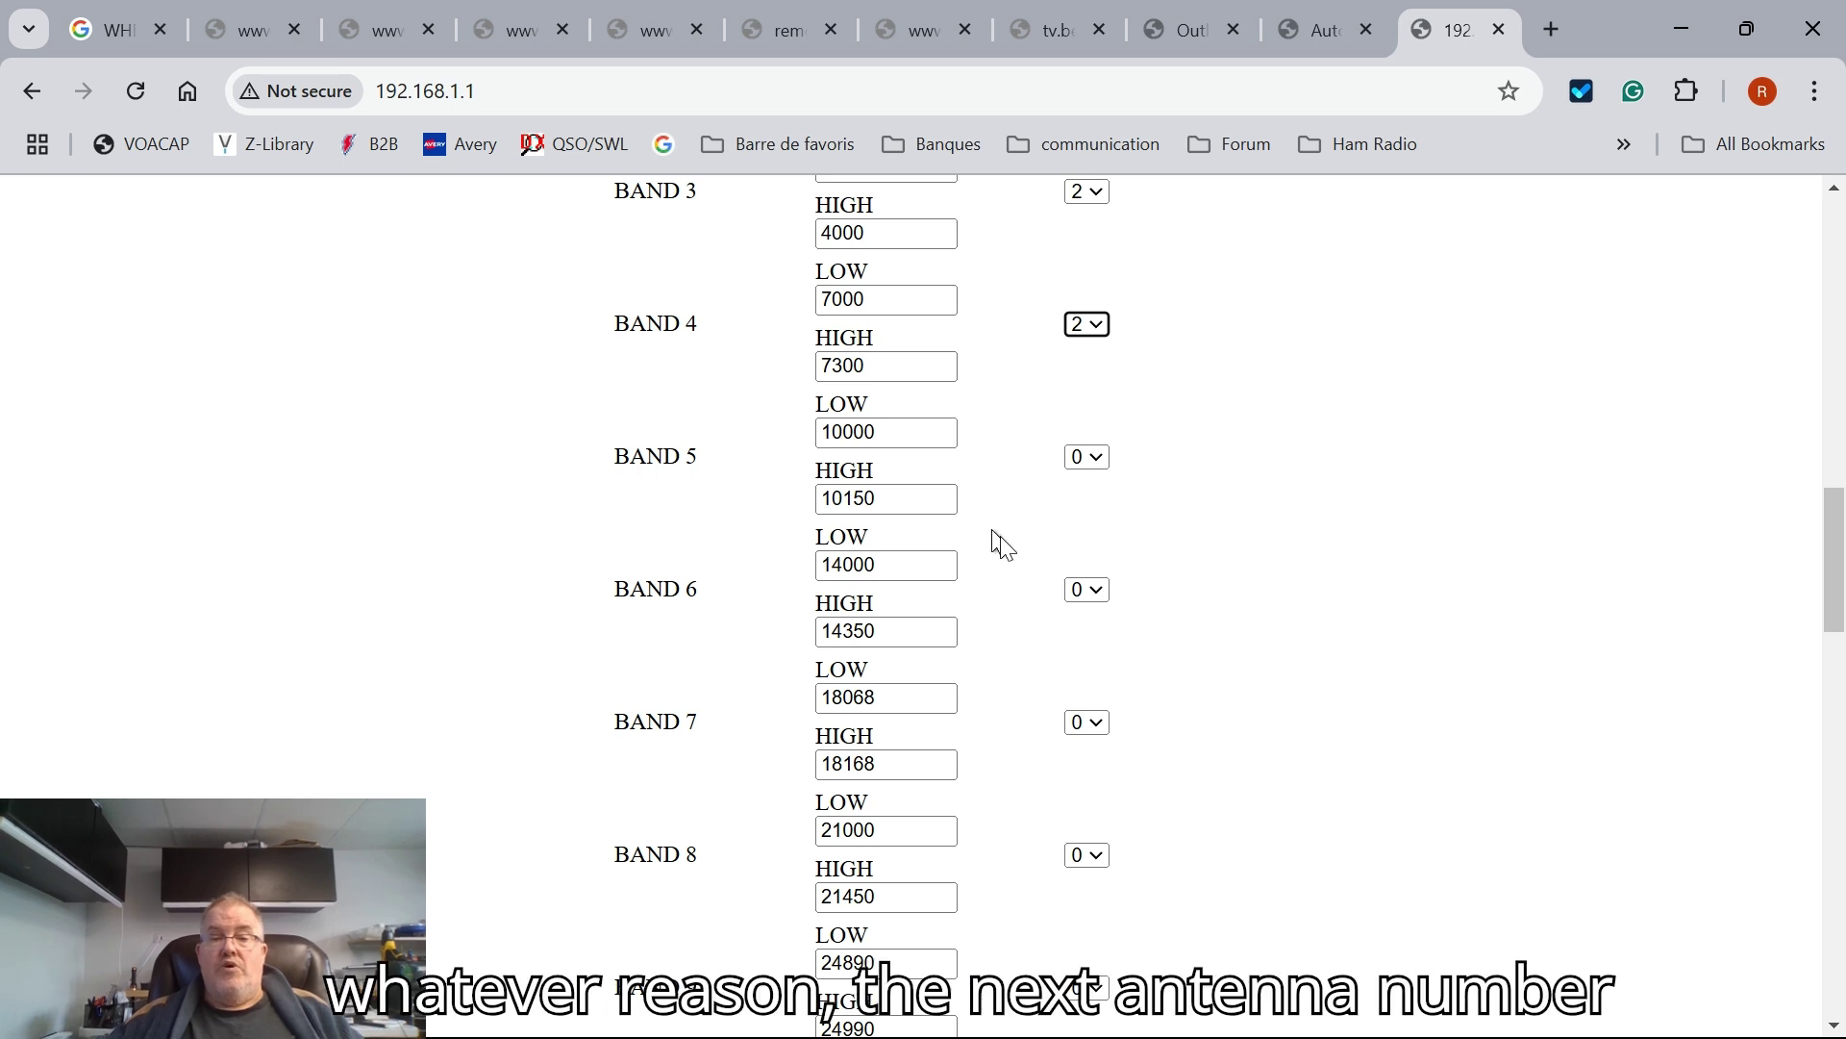
- Route Bands 6 and 8 to antenna output 3
left_click(1094, 591)
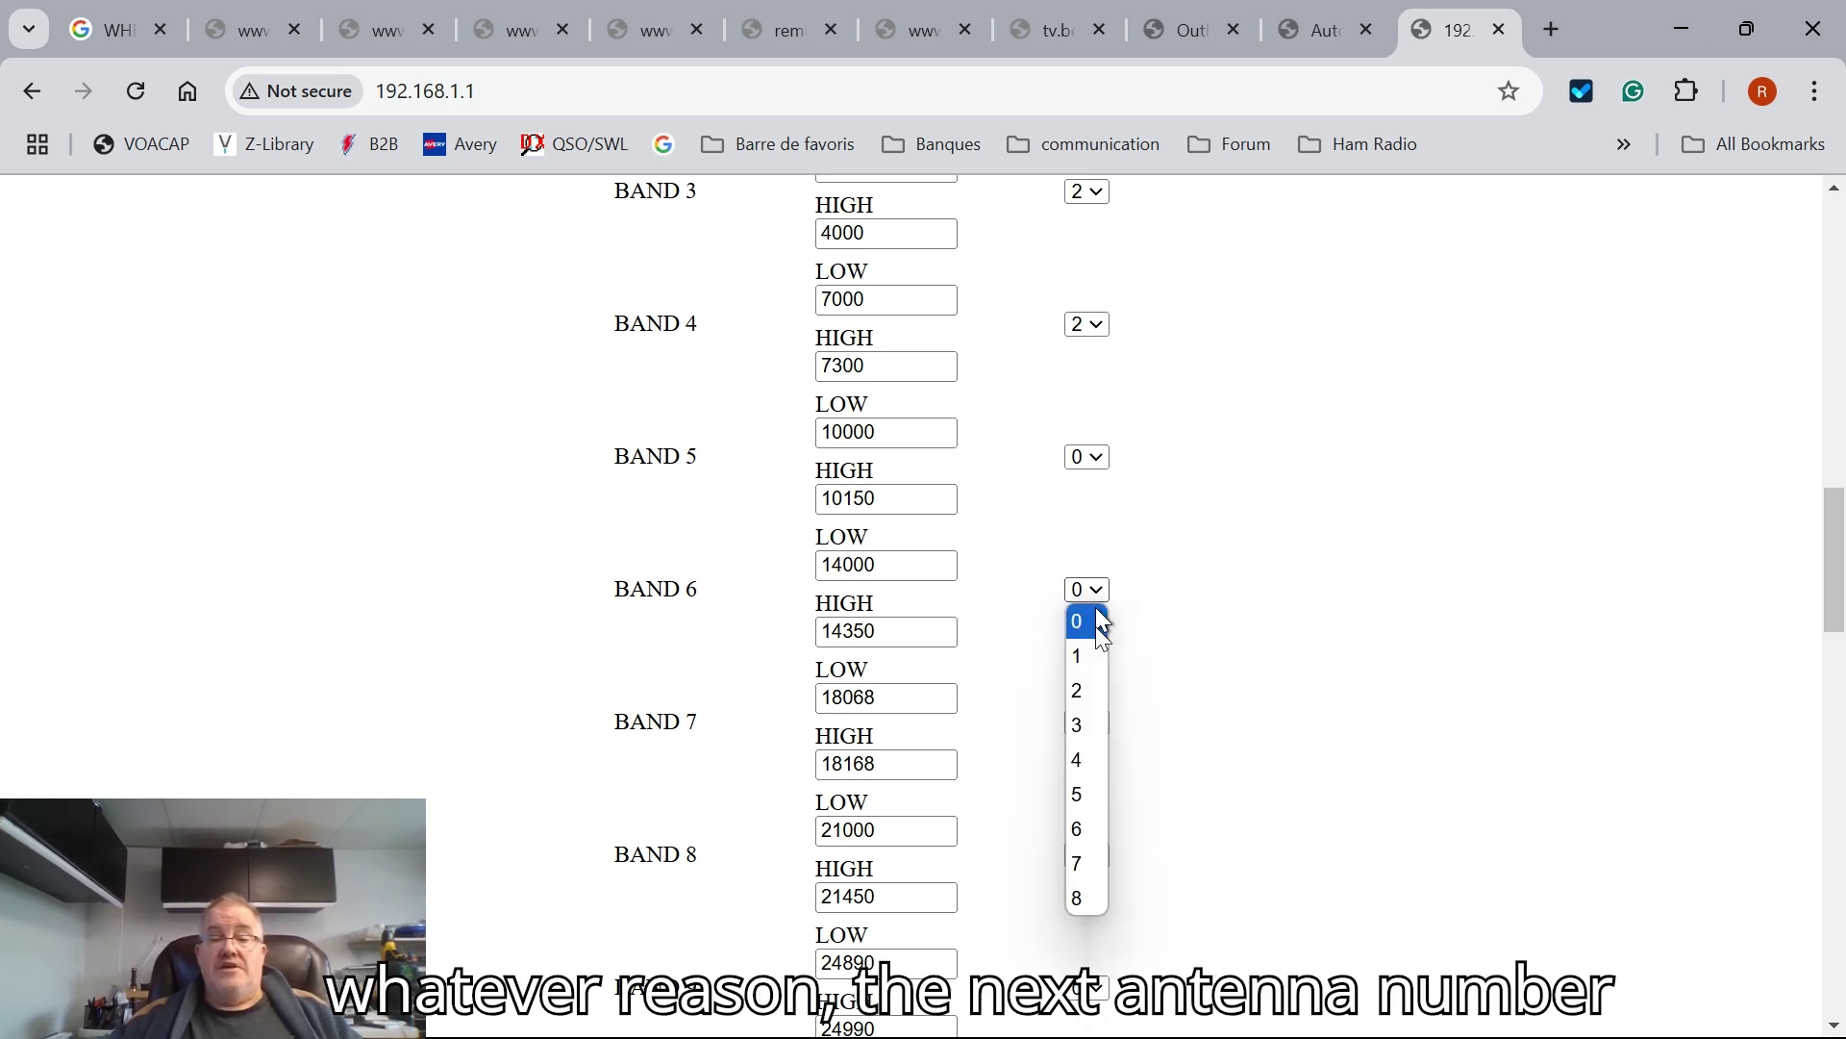
left_click(1102, 734)
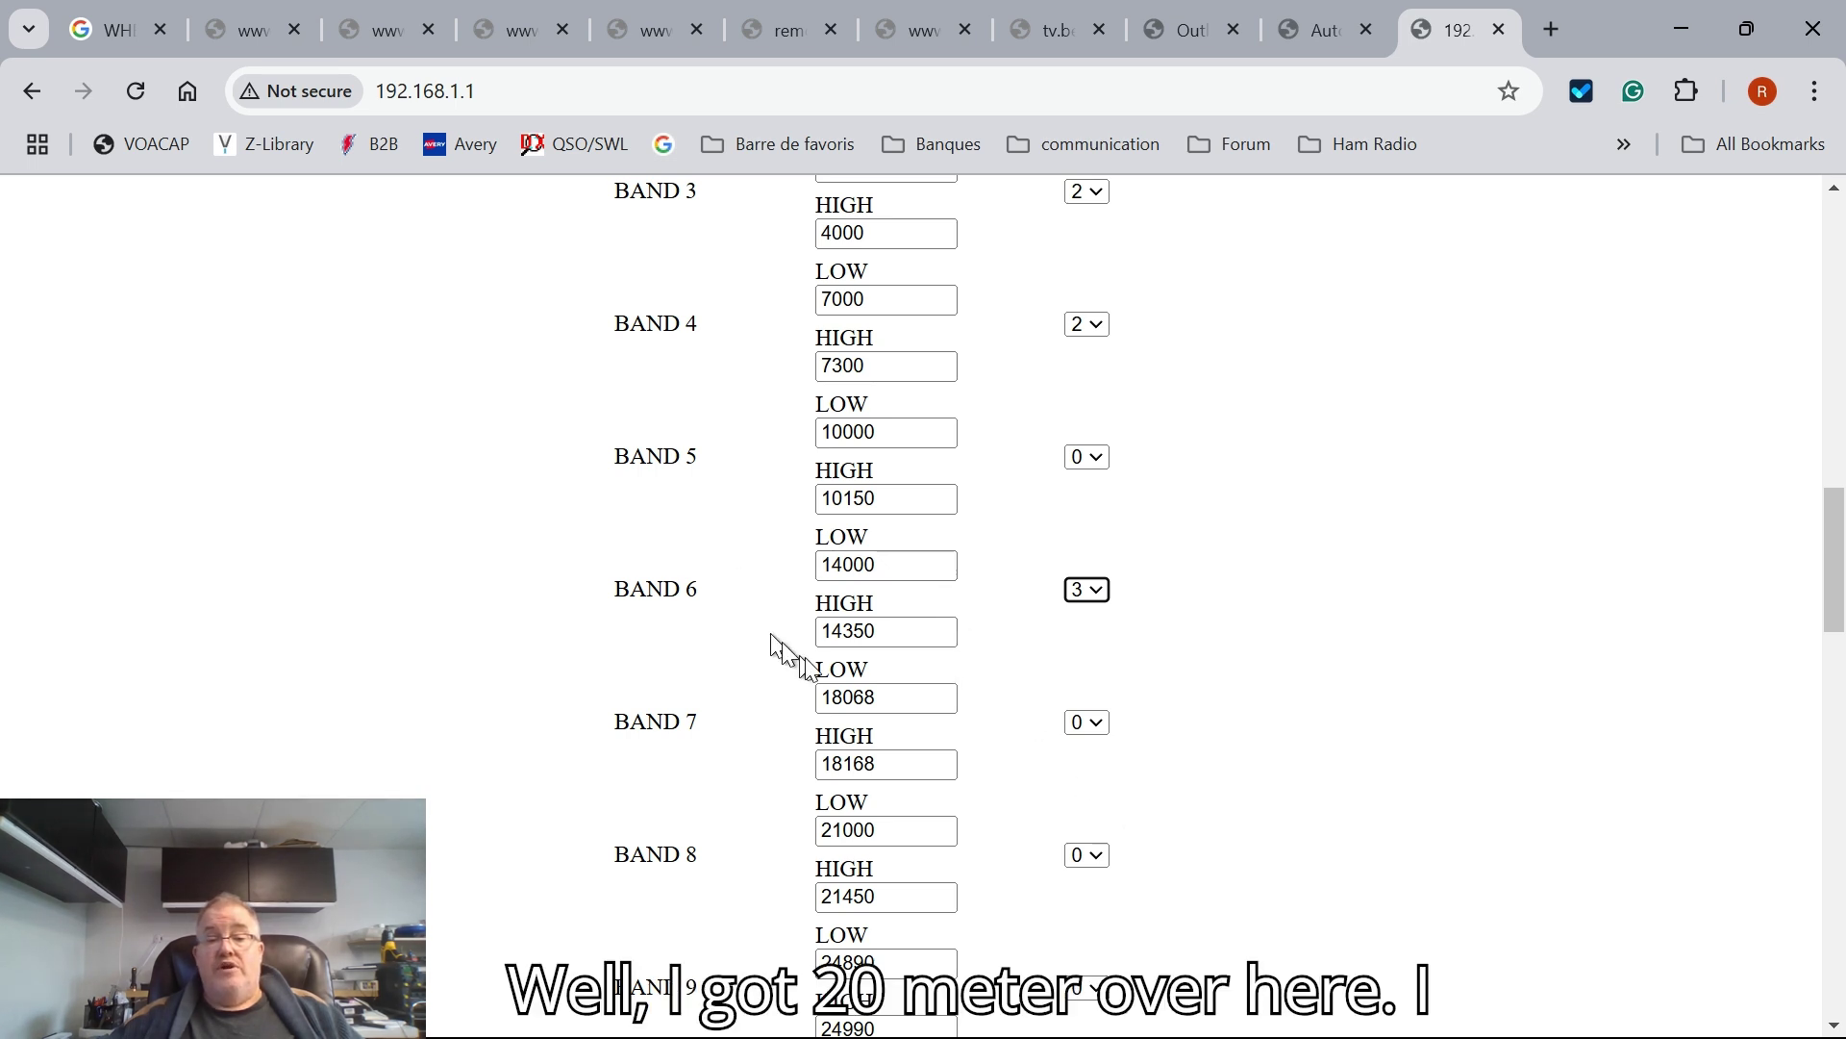
left_click(1087, 855)
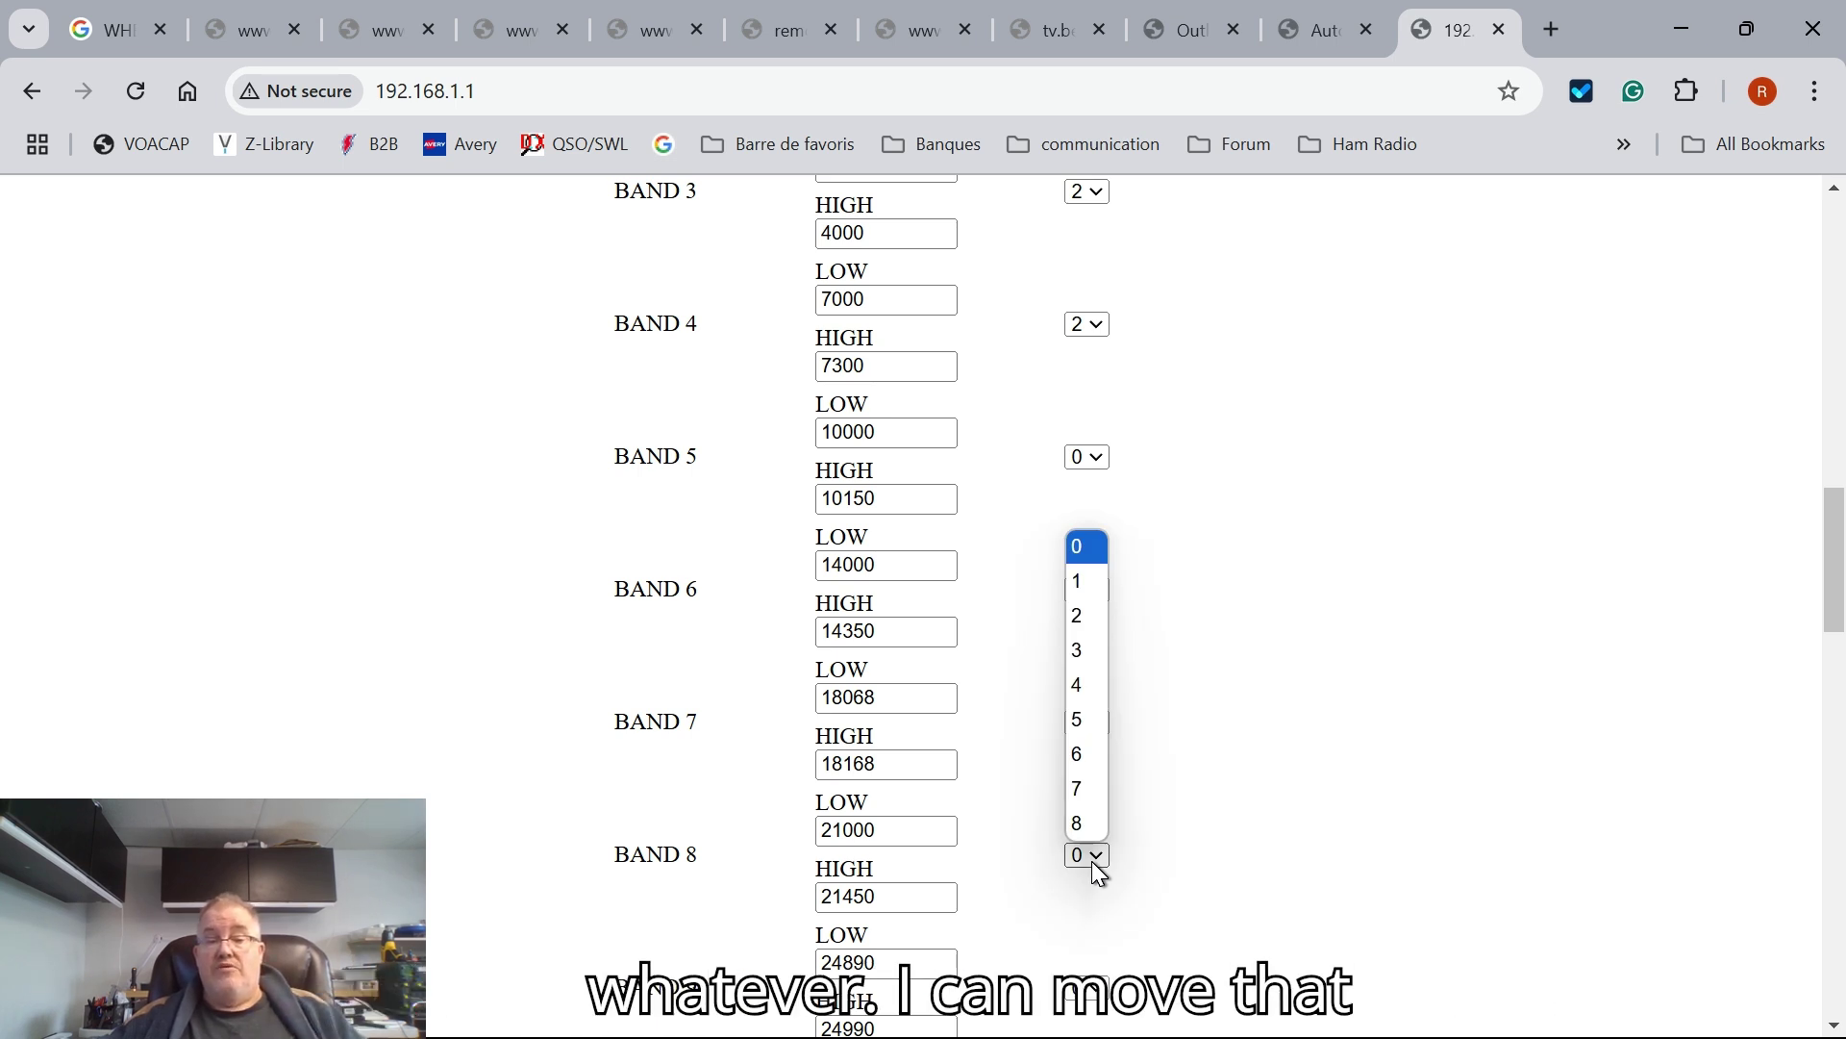
left_click(1086, 654)
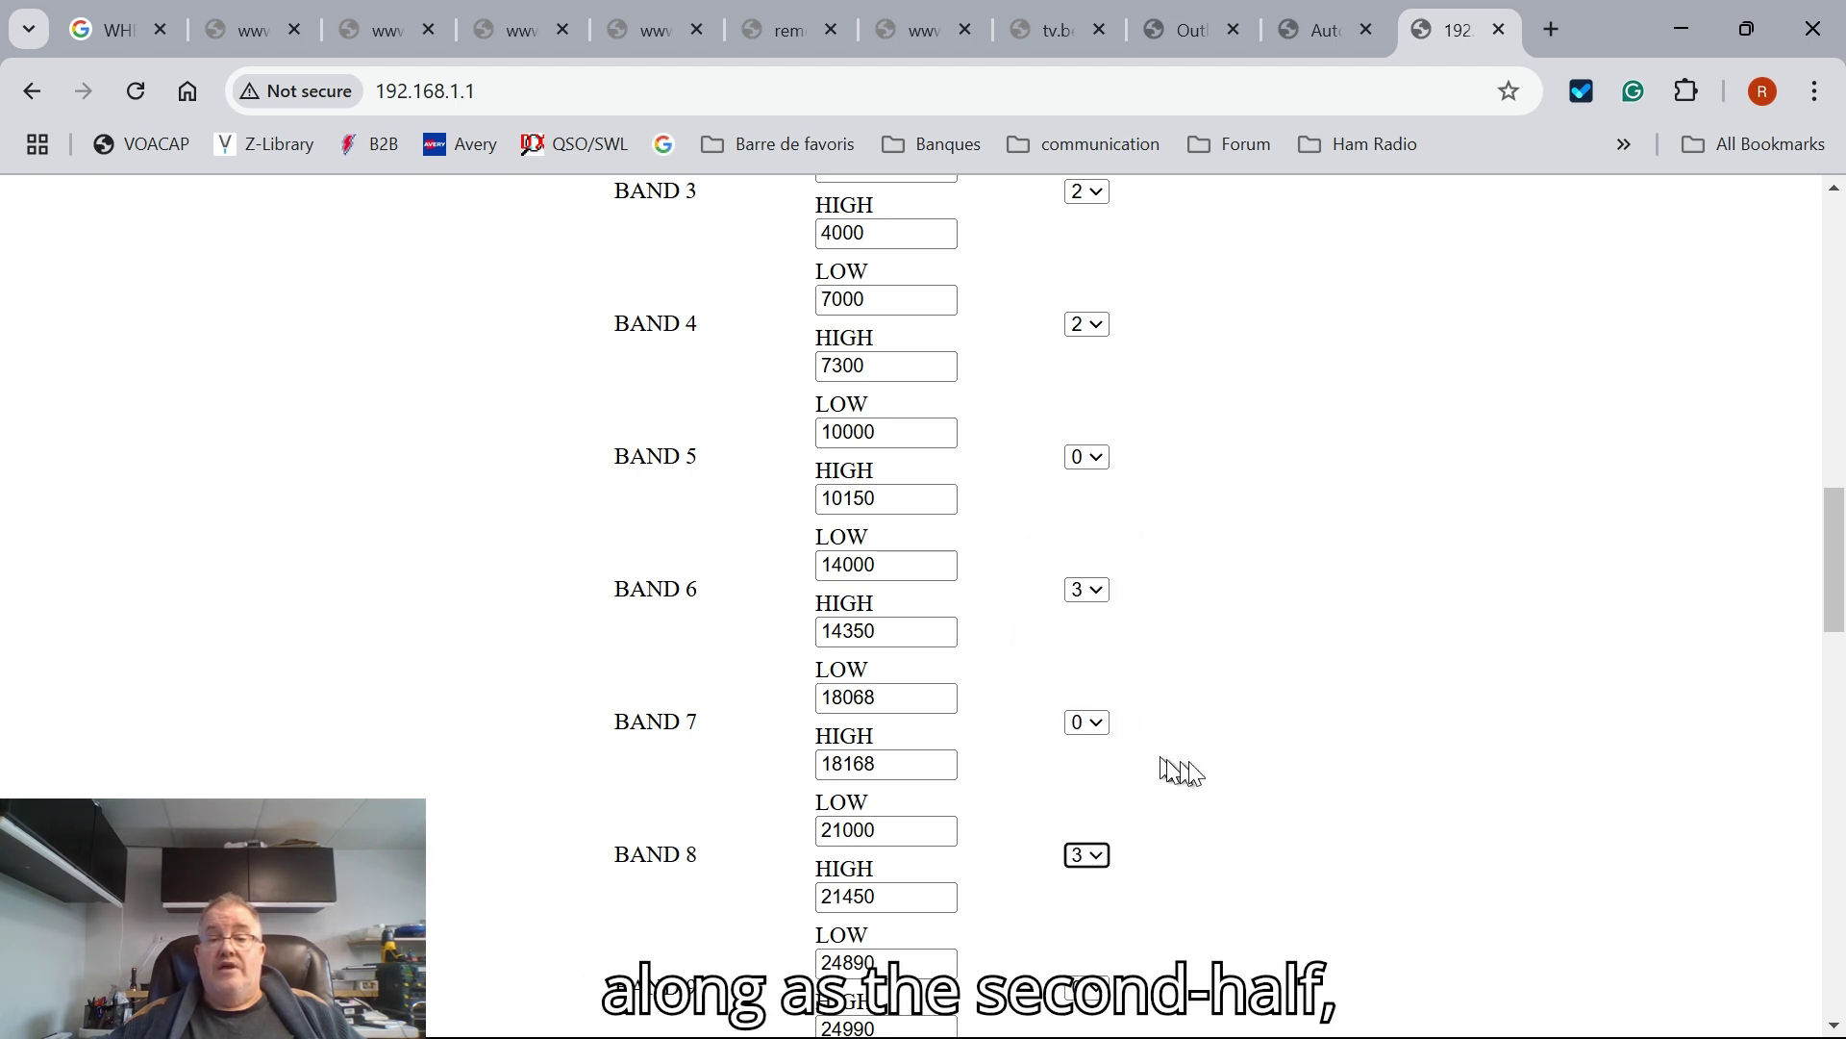
scroll(1202, 752, "down", 5)
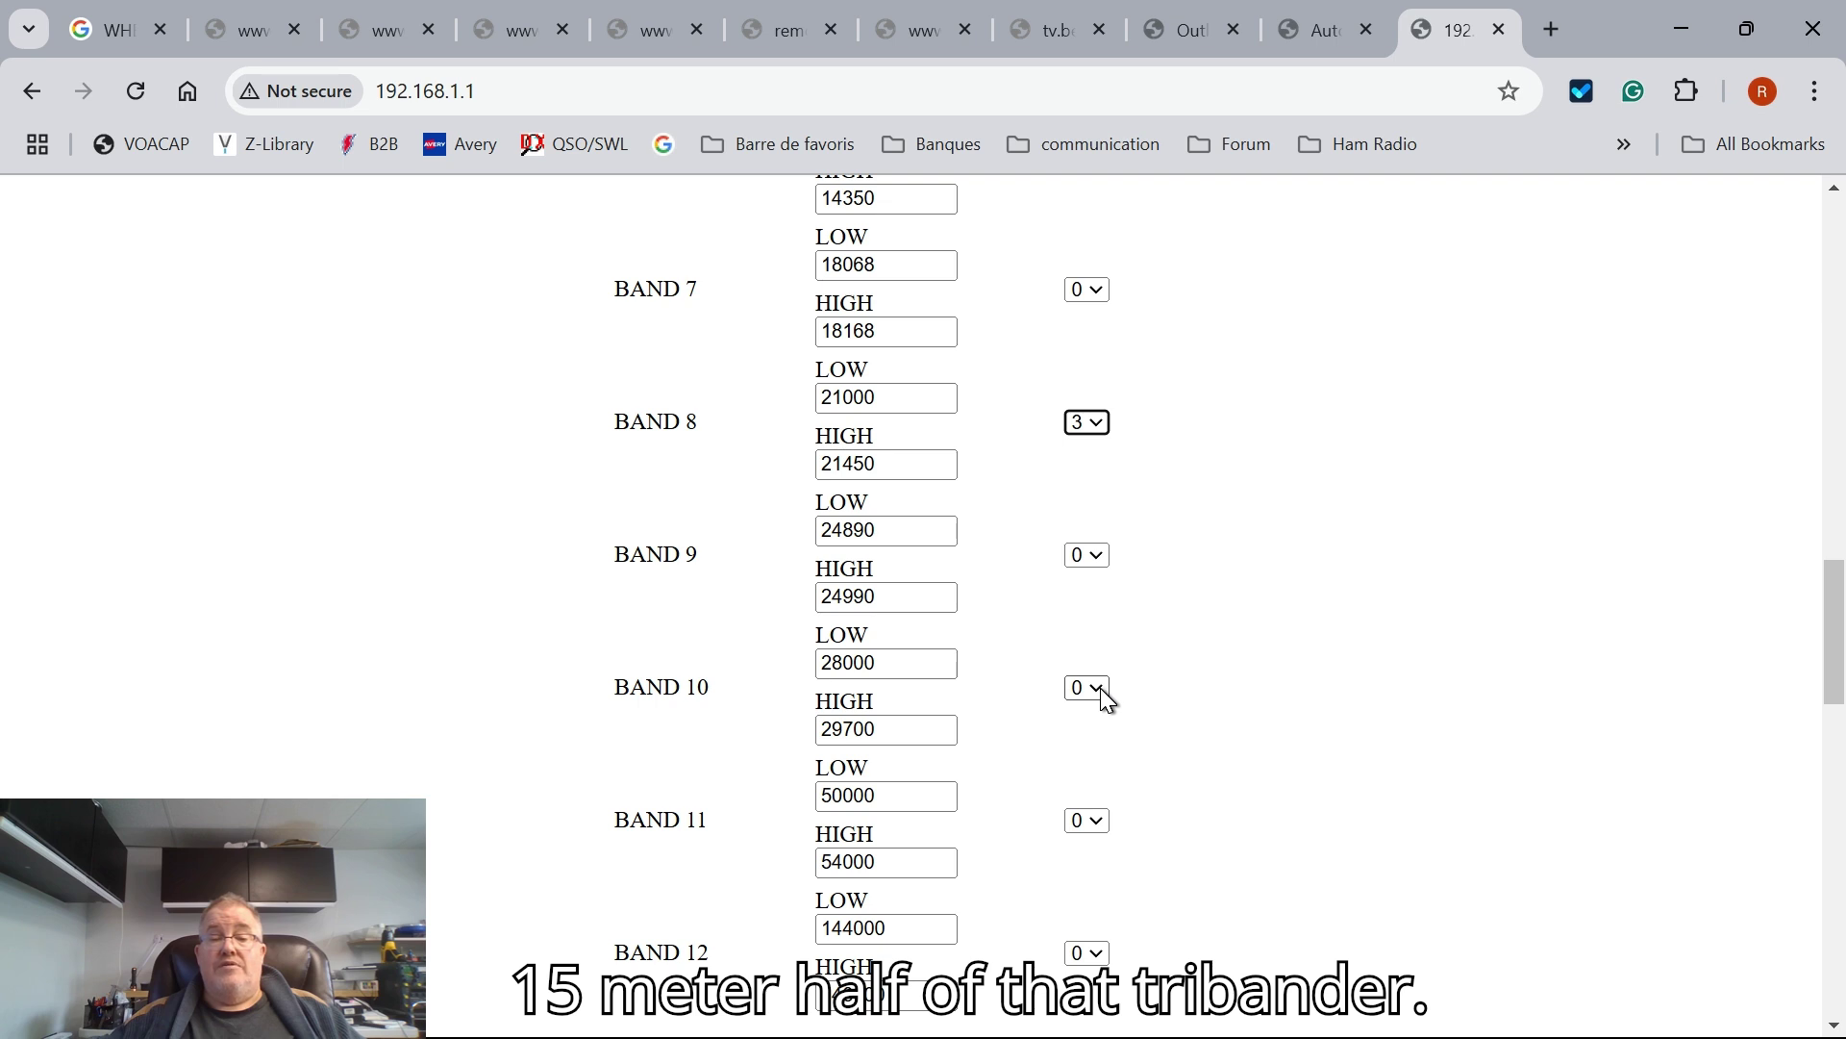
left_click(1100, 689)
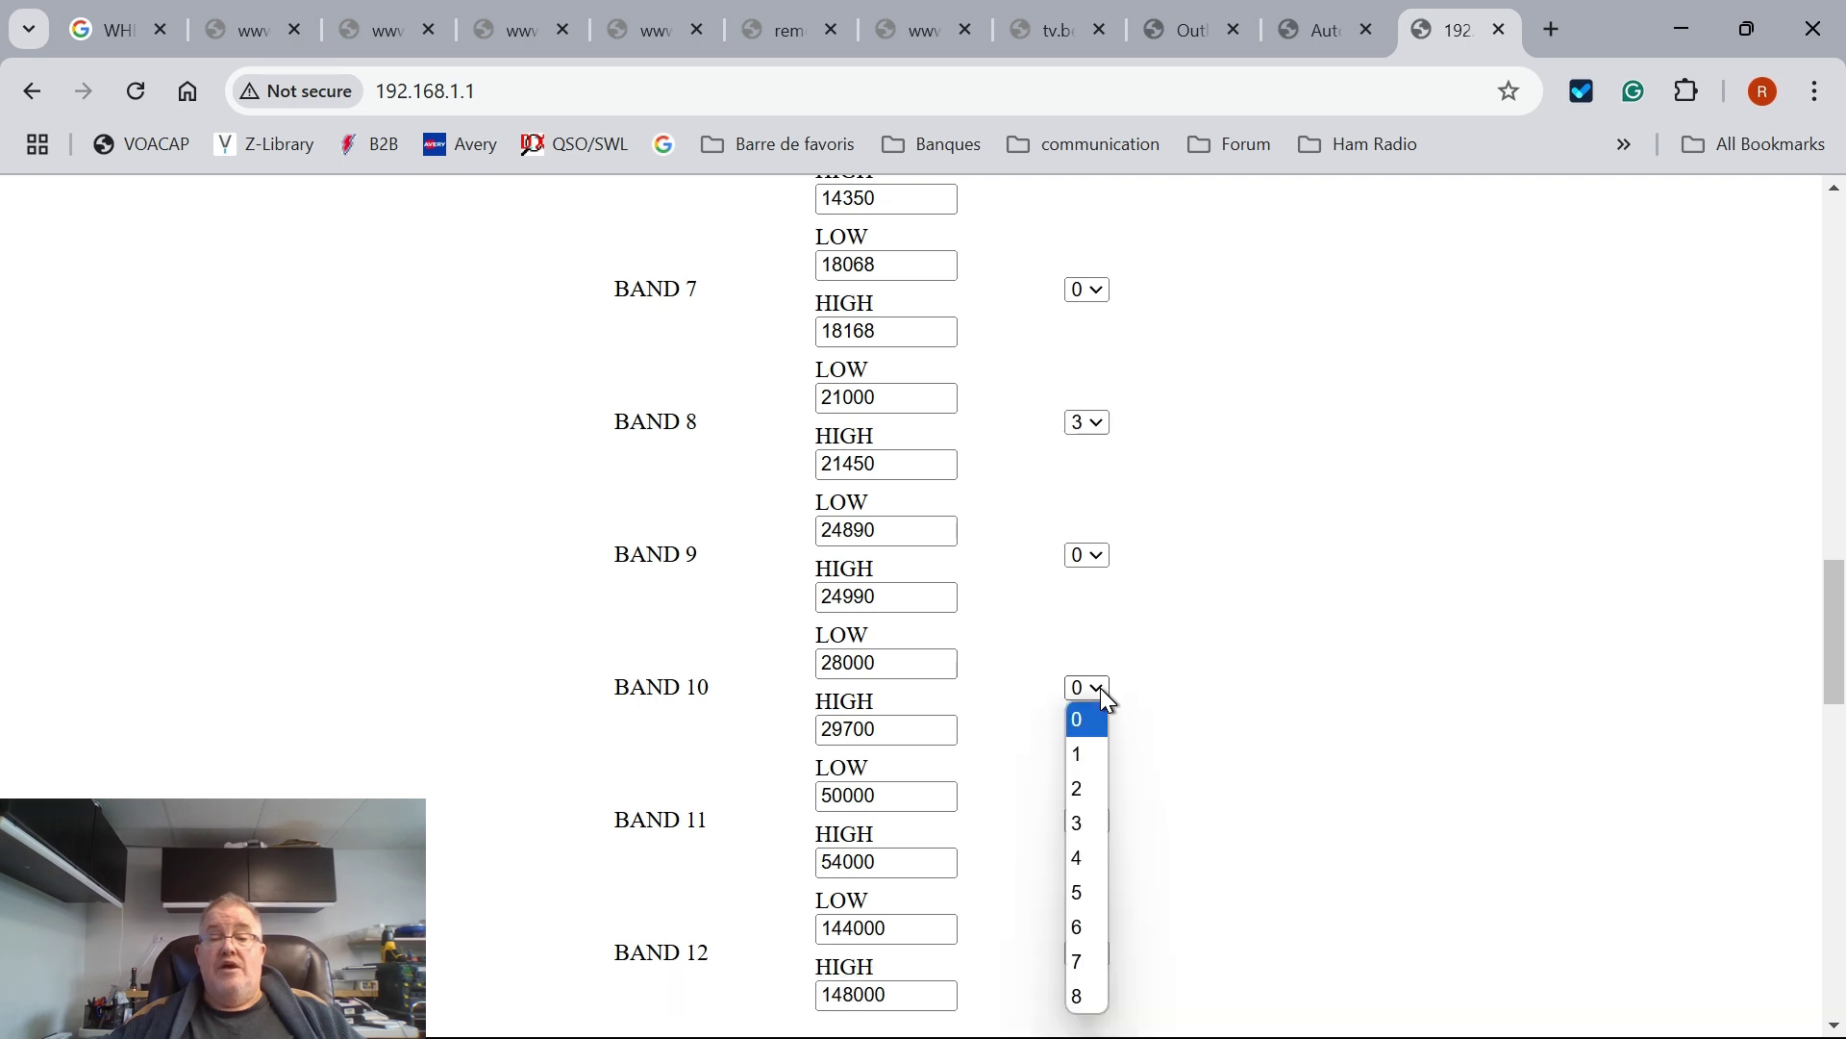
- Route Band 10 to output 3 and set its high frequency to 28700 kHz
left_click(1090, 829)
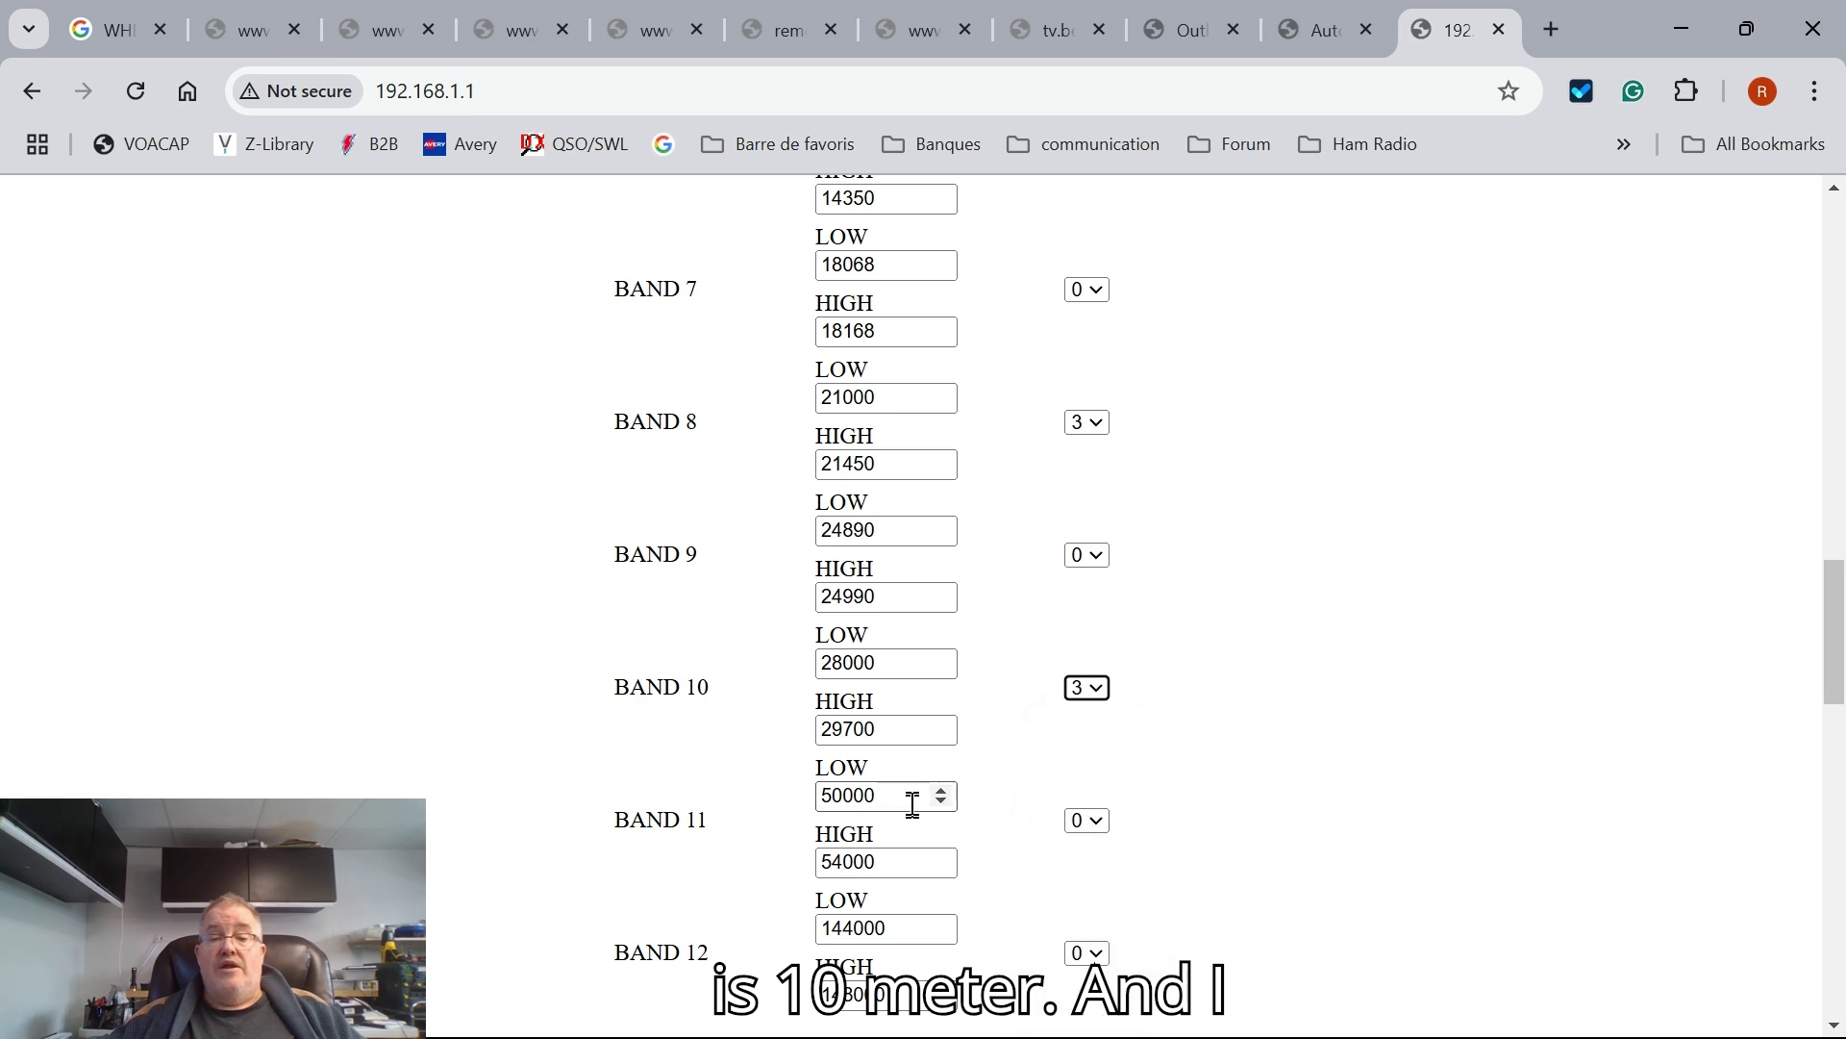
left_click(858, 733)
key("BackSpace")
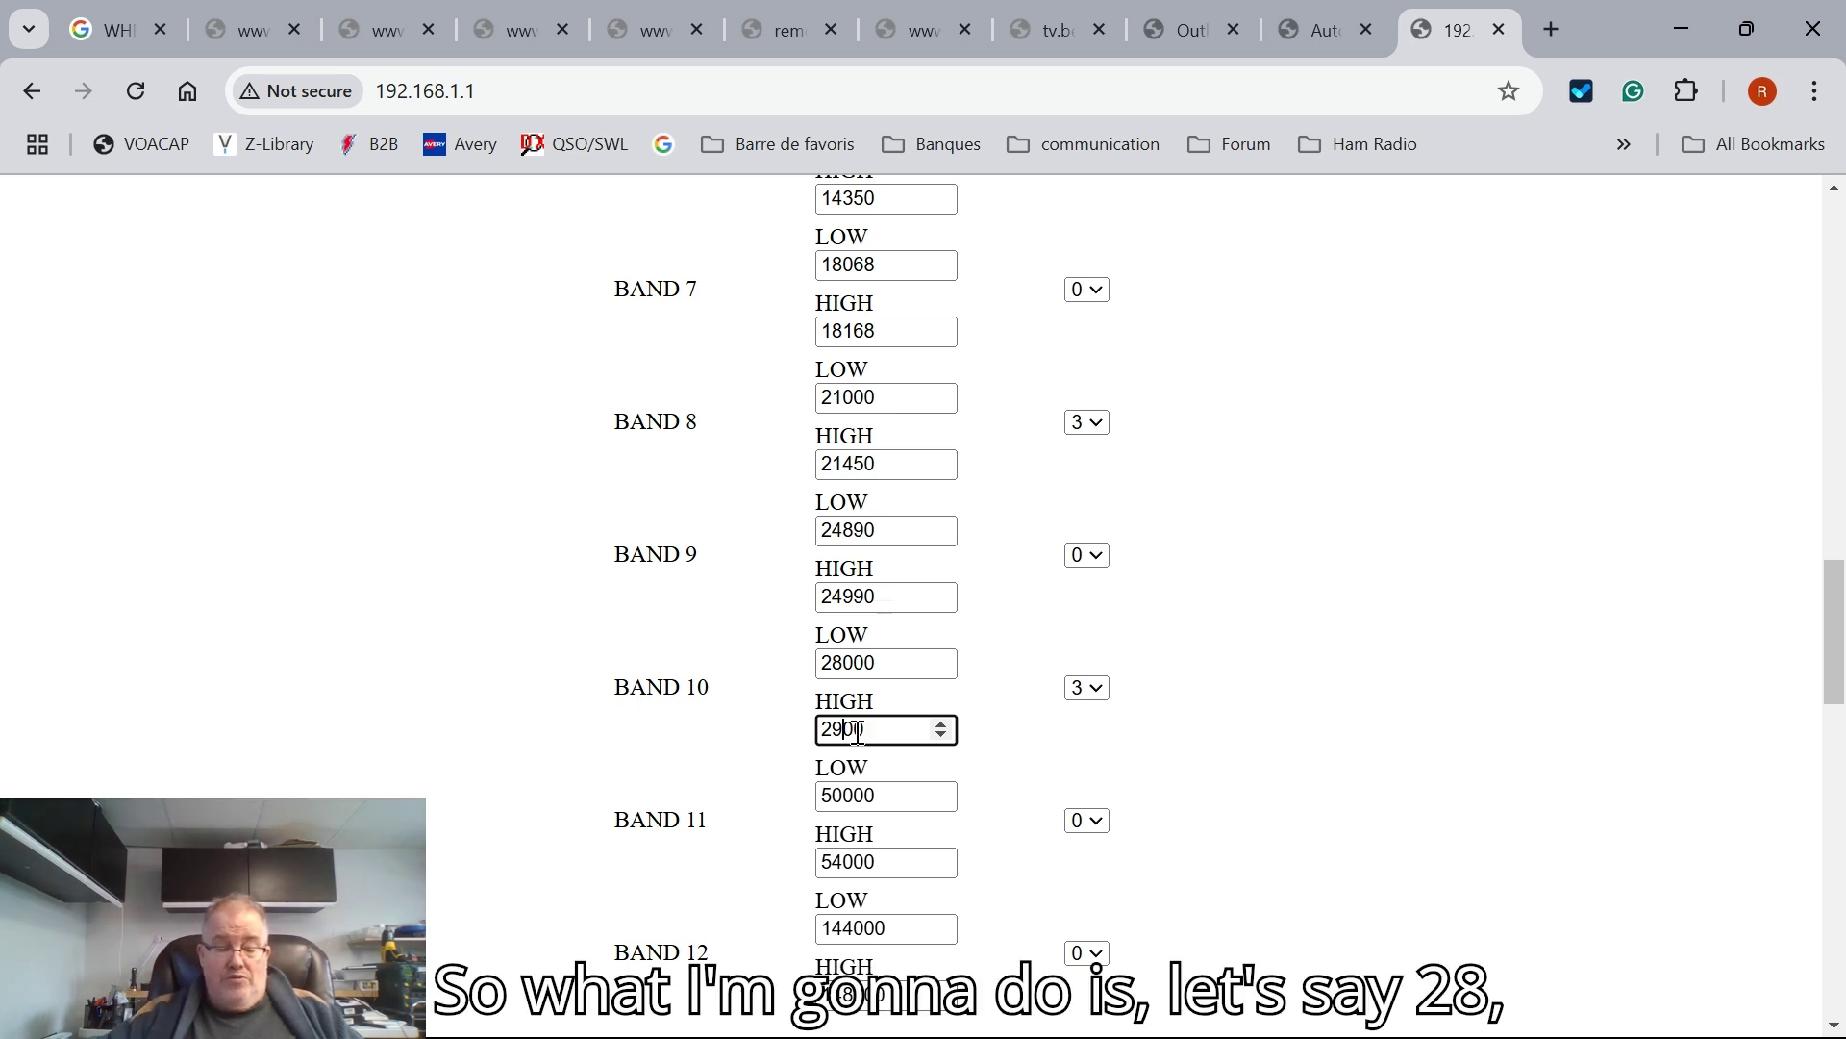
key("BackSpace")
type("87")
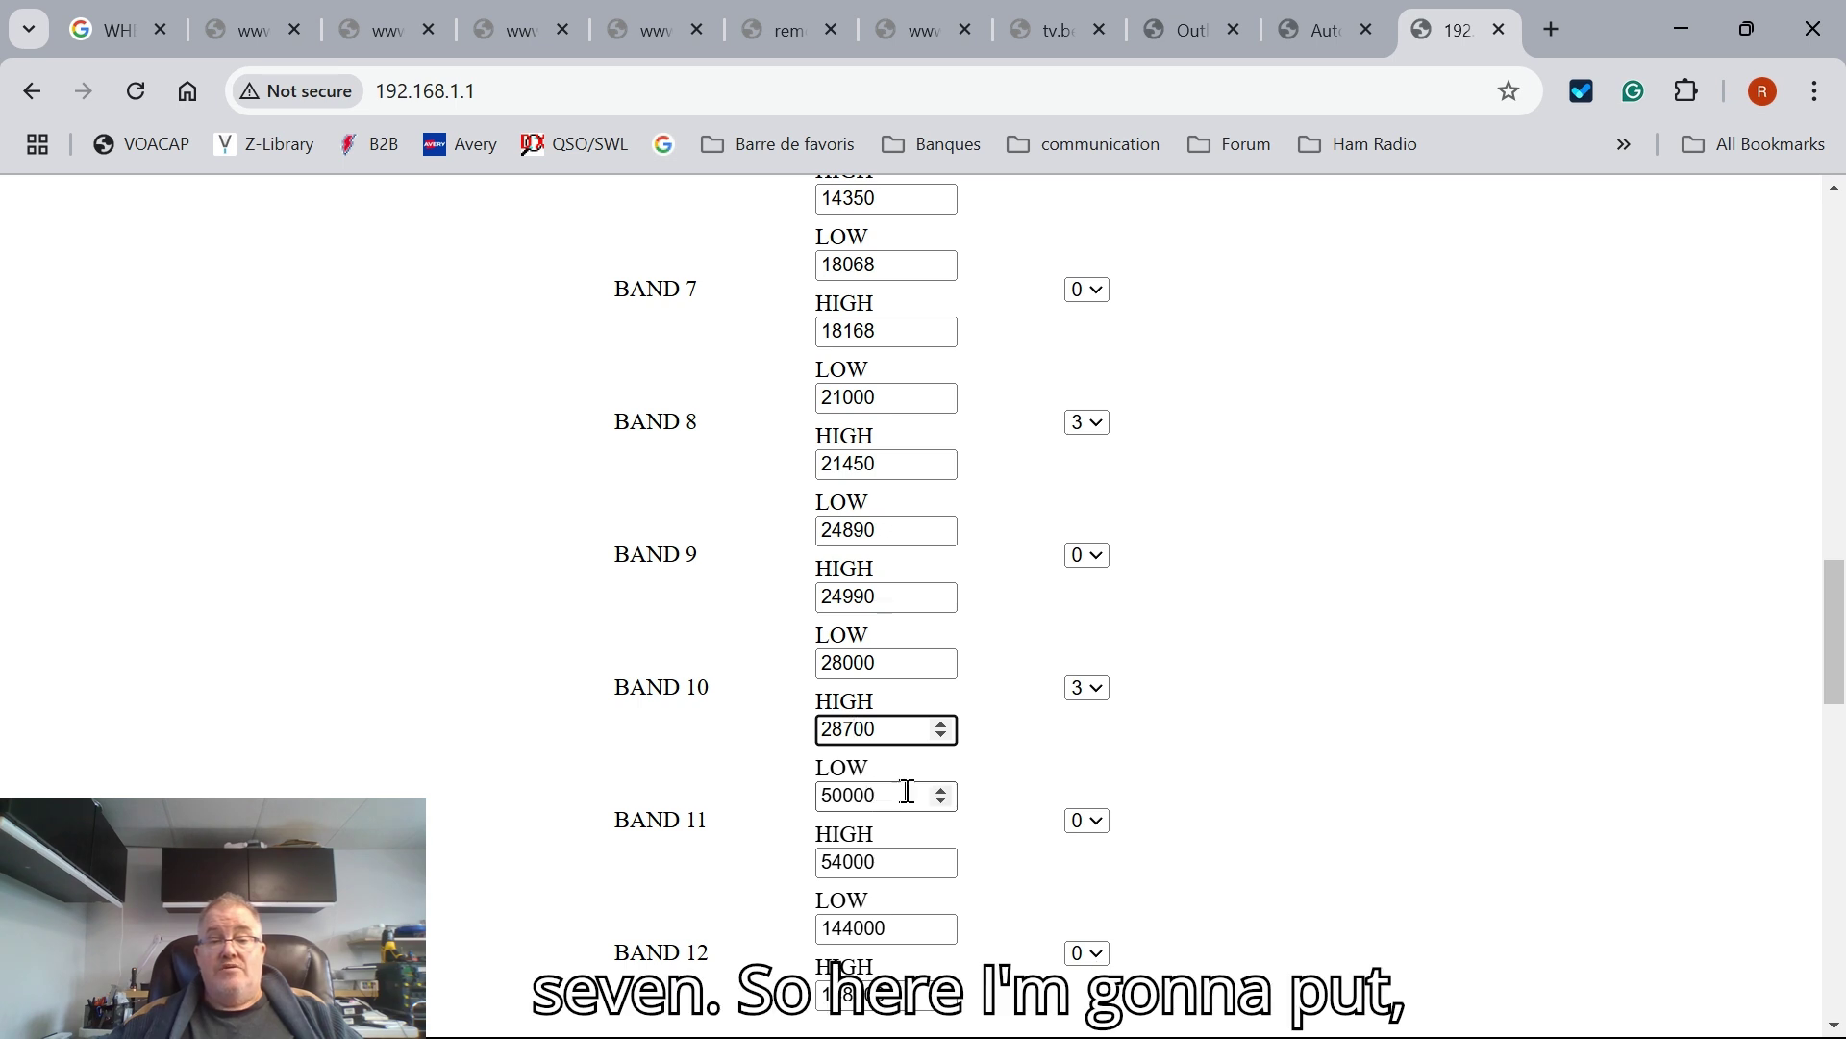
- Set Band 11 to 28701–29700 kHz and route it to output 4
left_click_drag(907, 791, 678, 794)
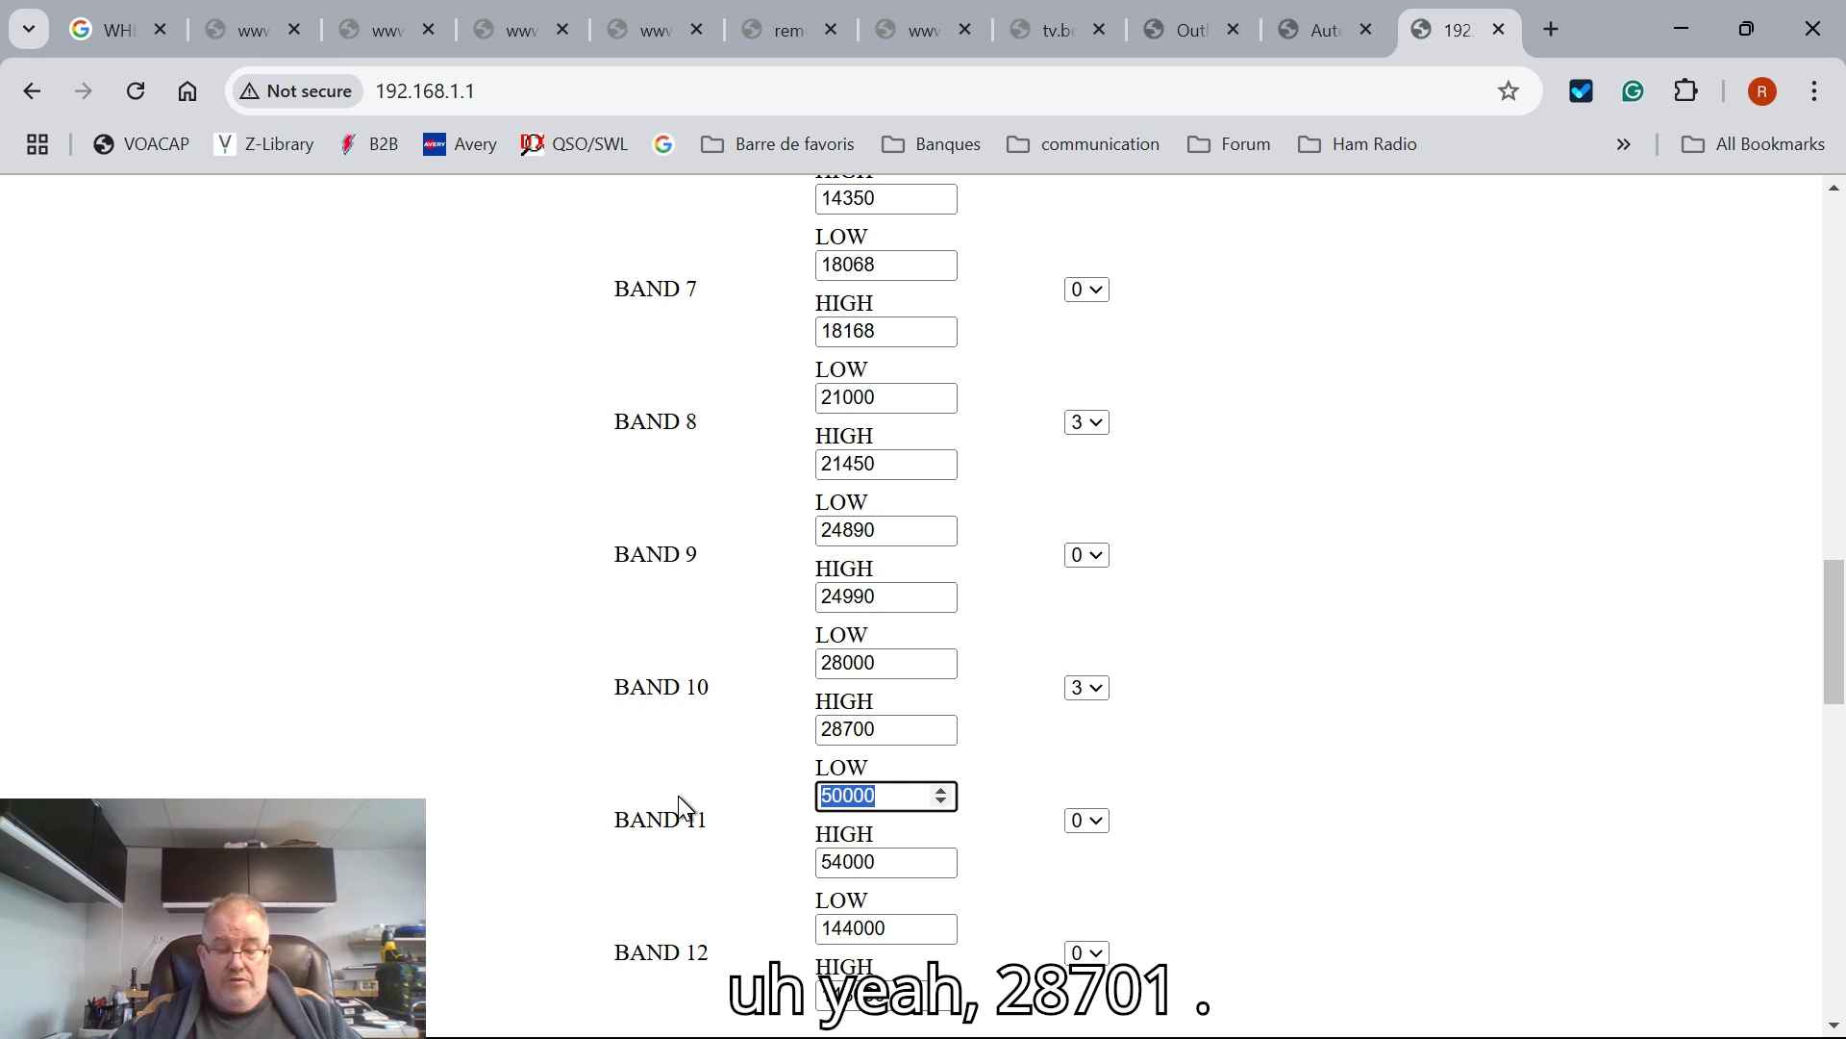
type("287")
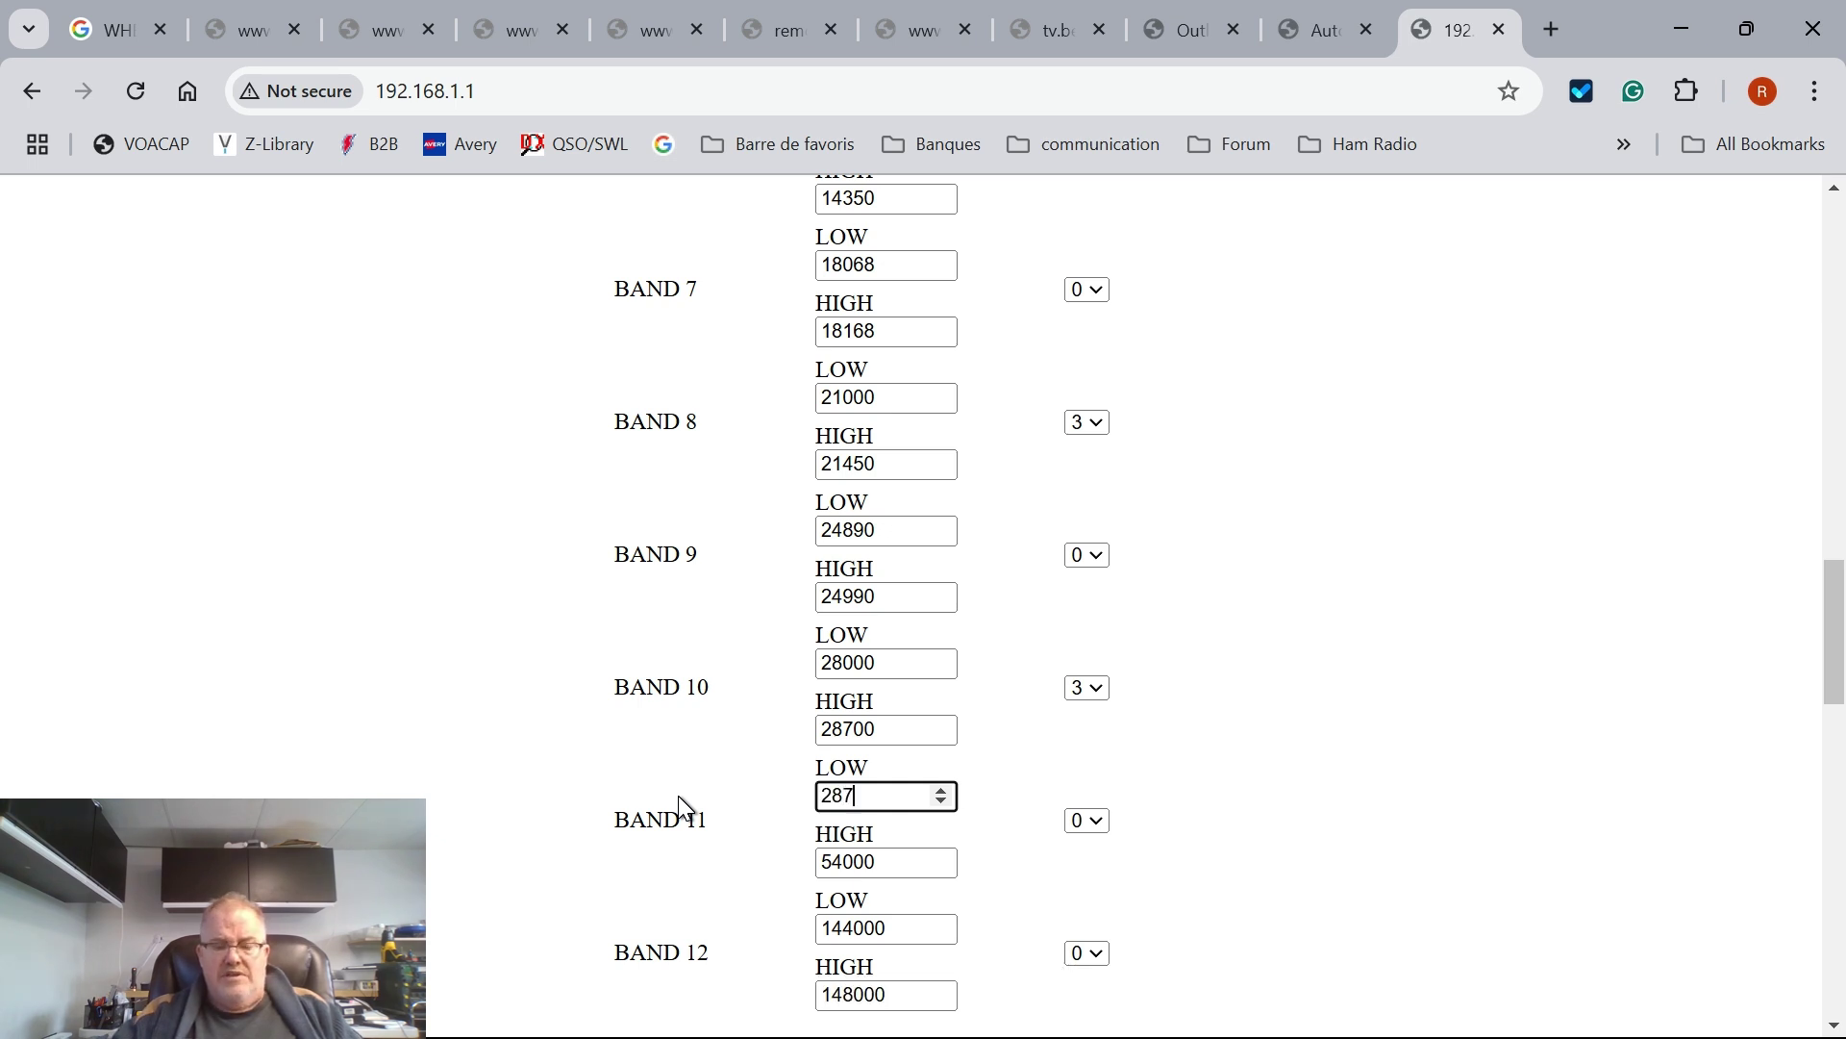
type("01")
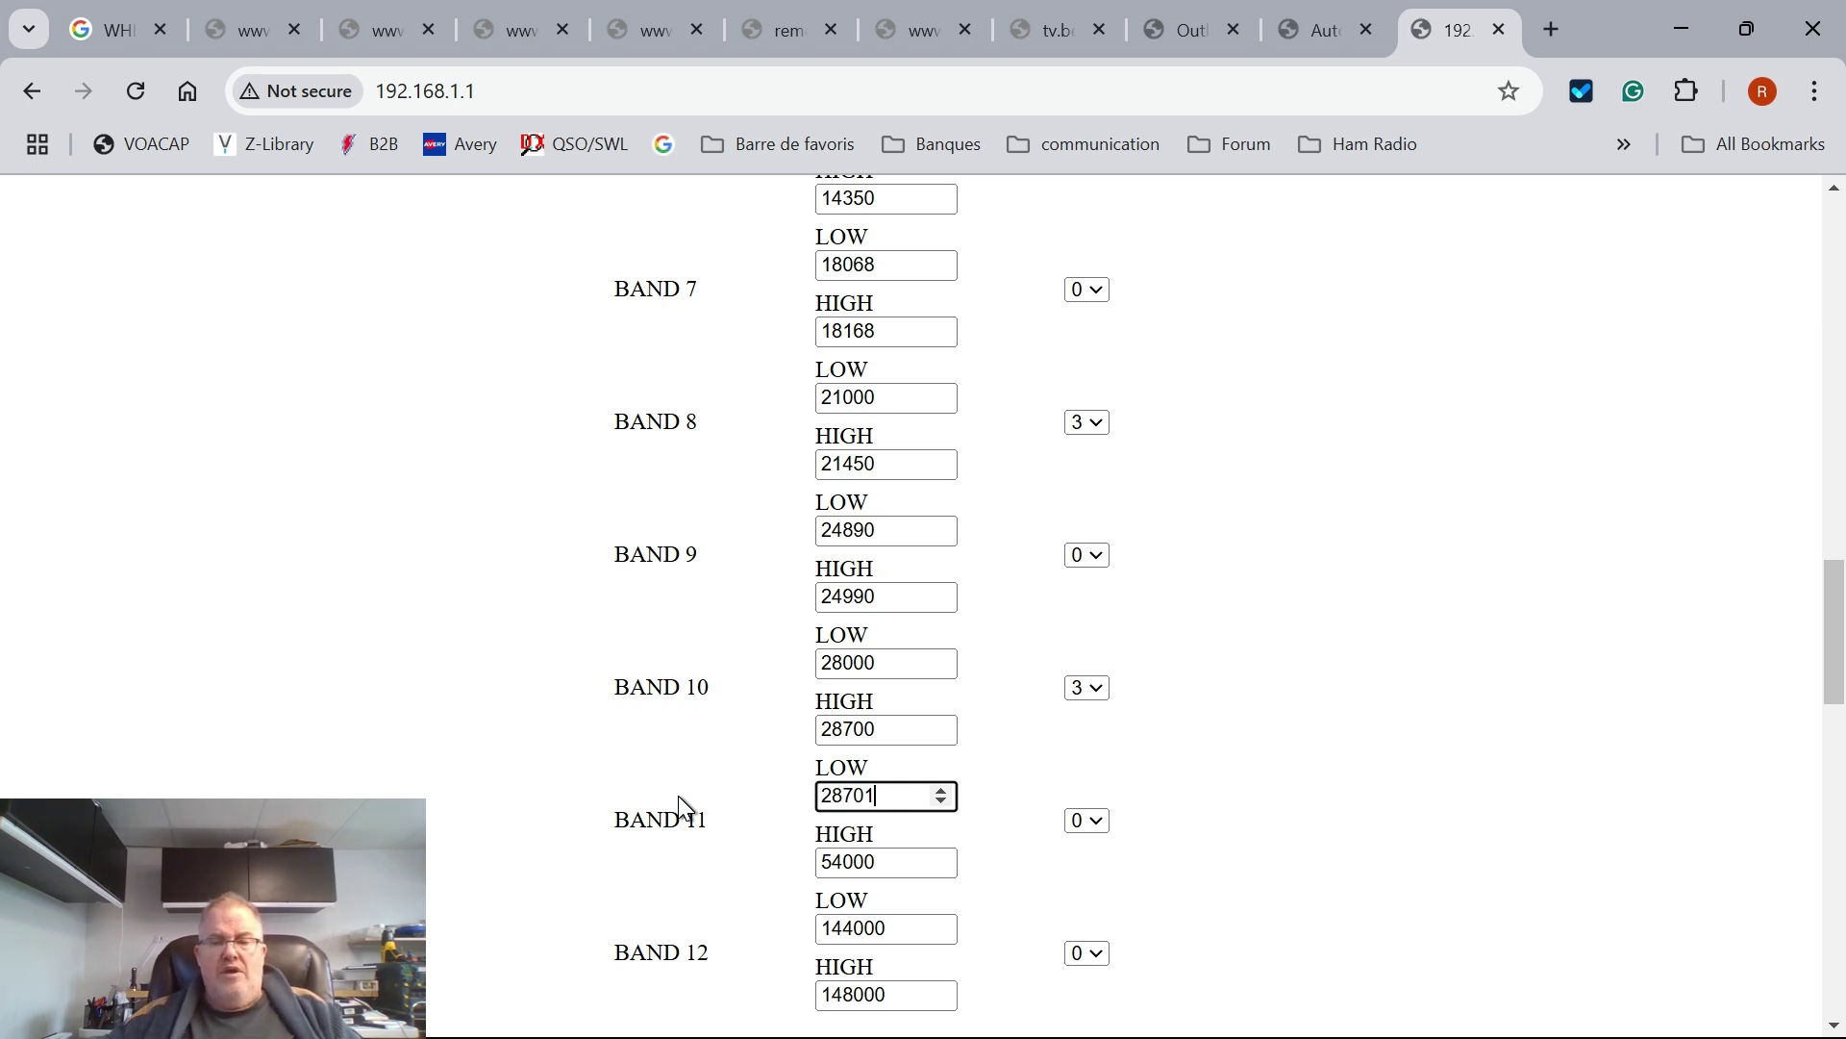
key("Tab")
key("Tab")
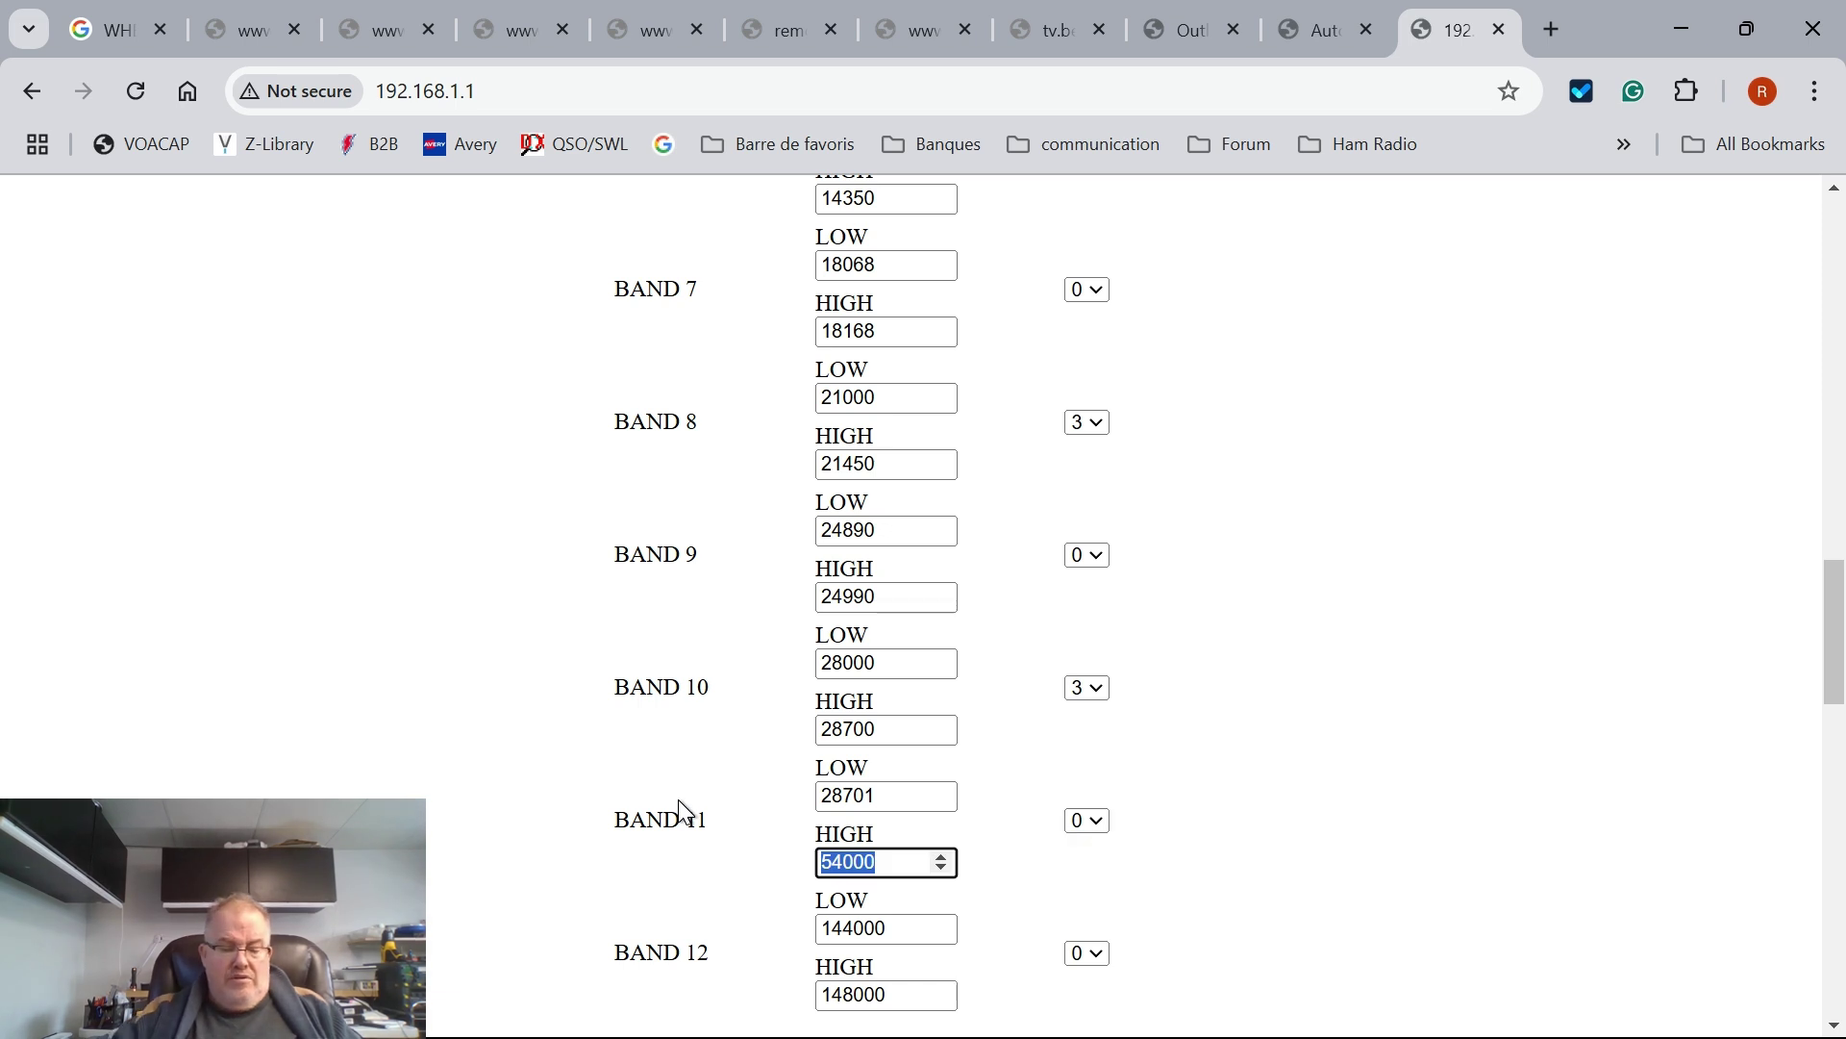
type("29700")
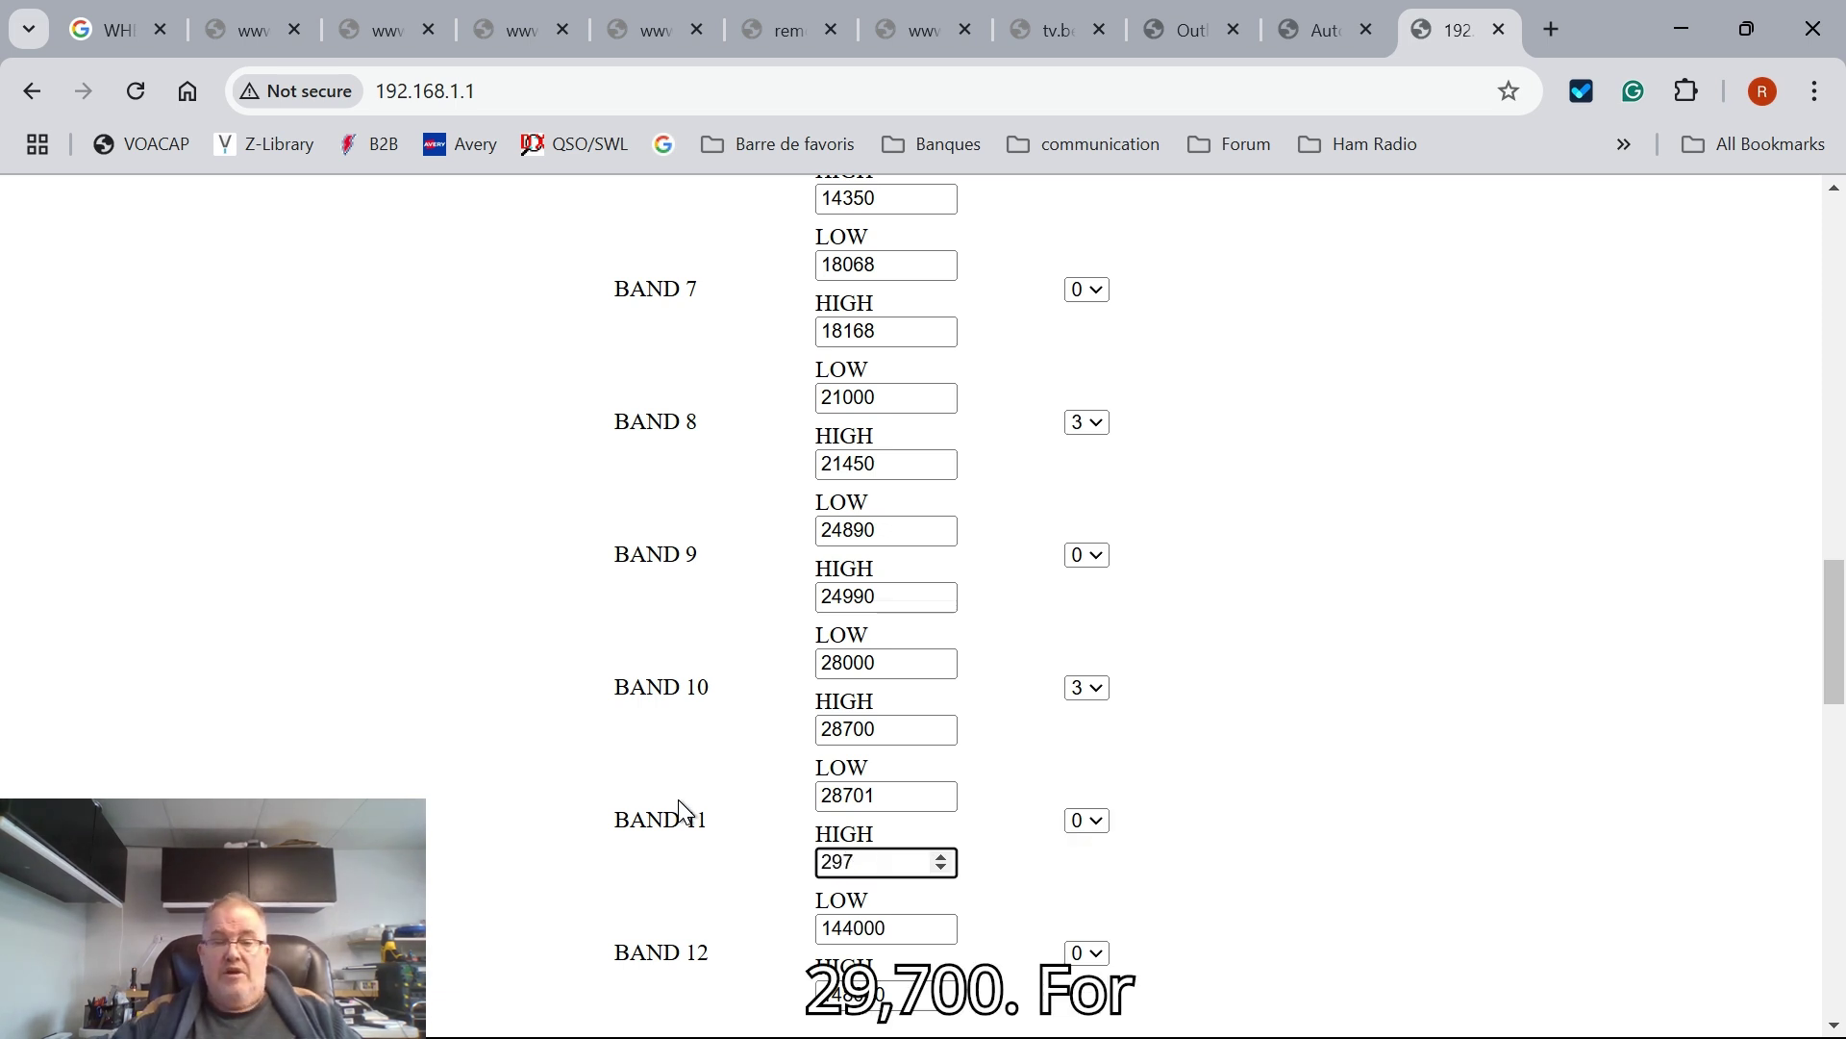
left_click(1089, 822)
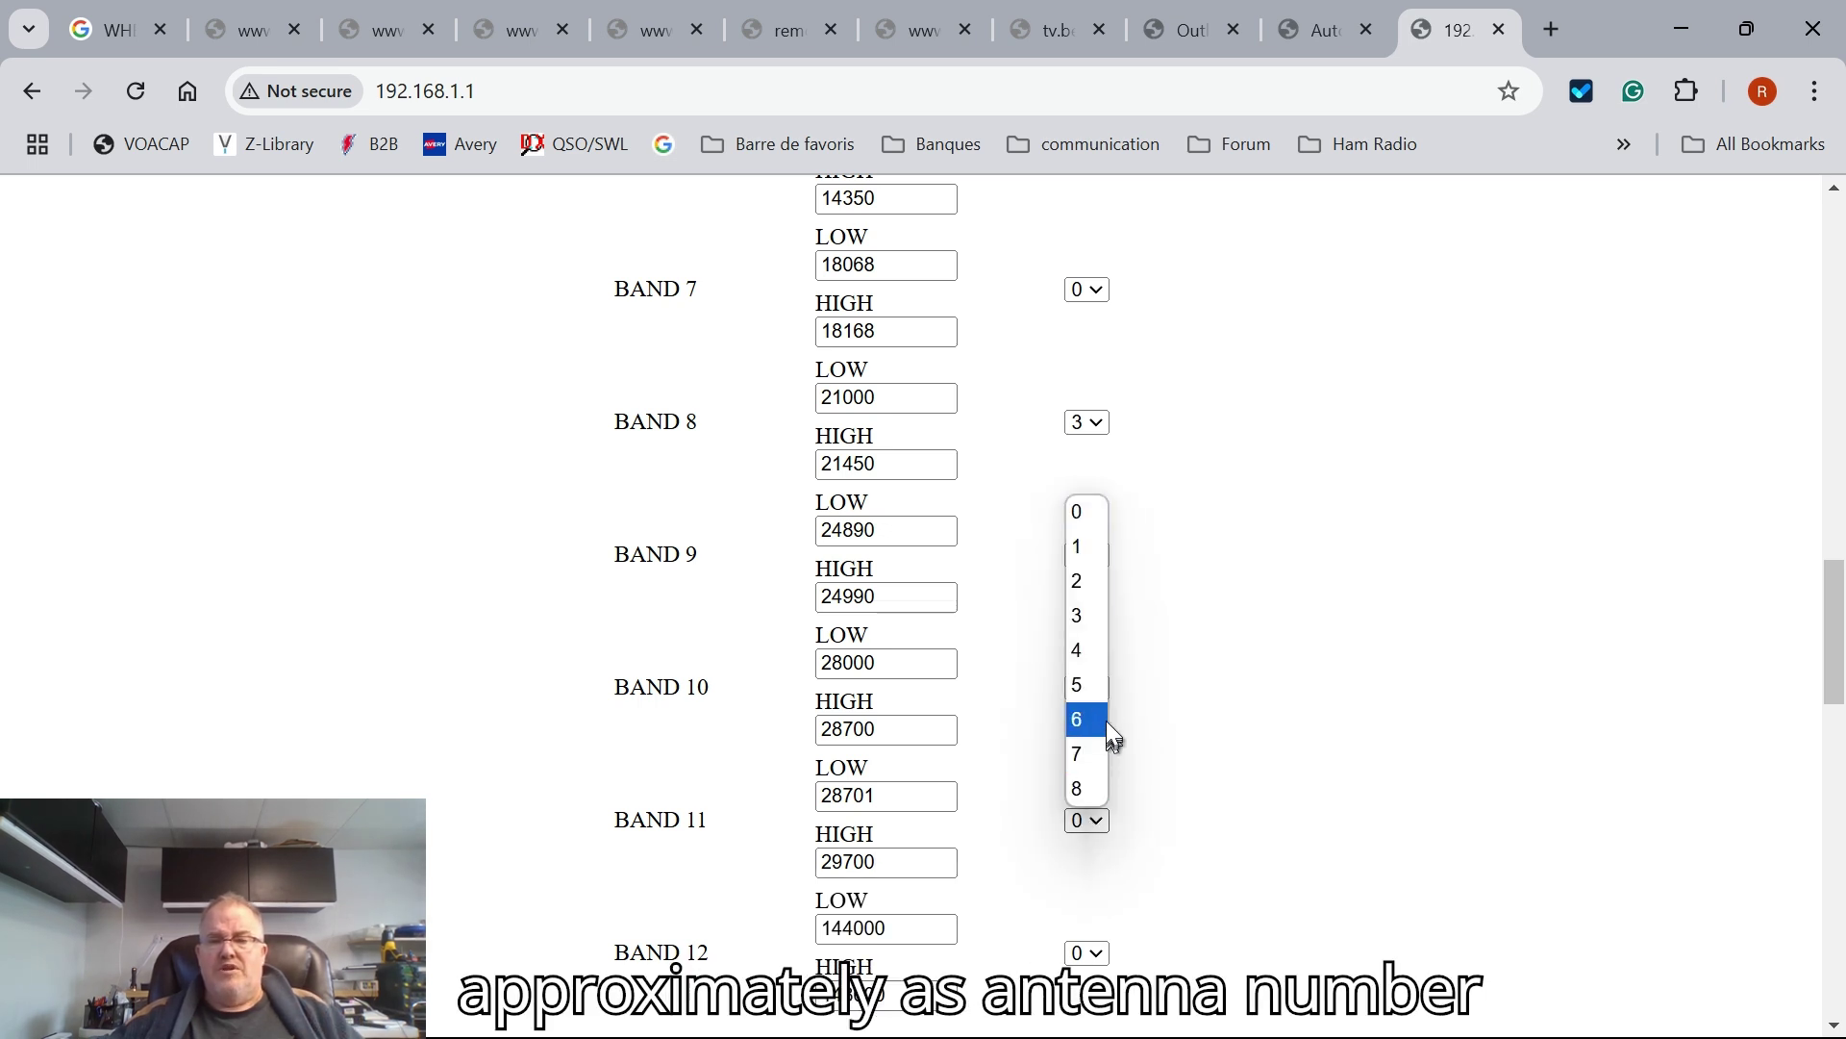
left_click(1102, 646)
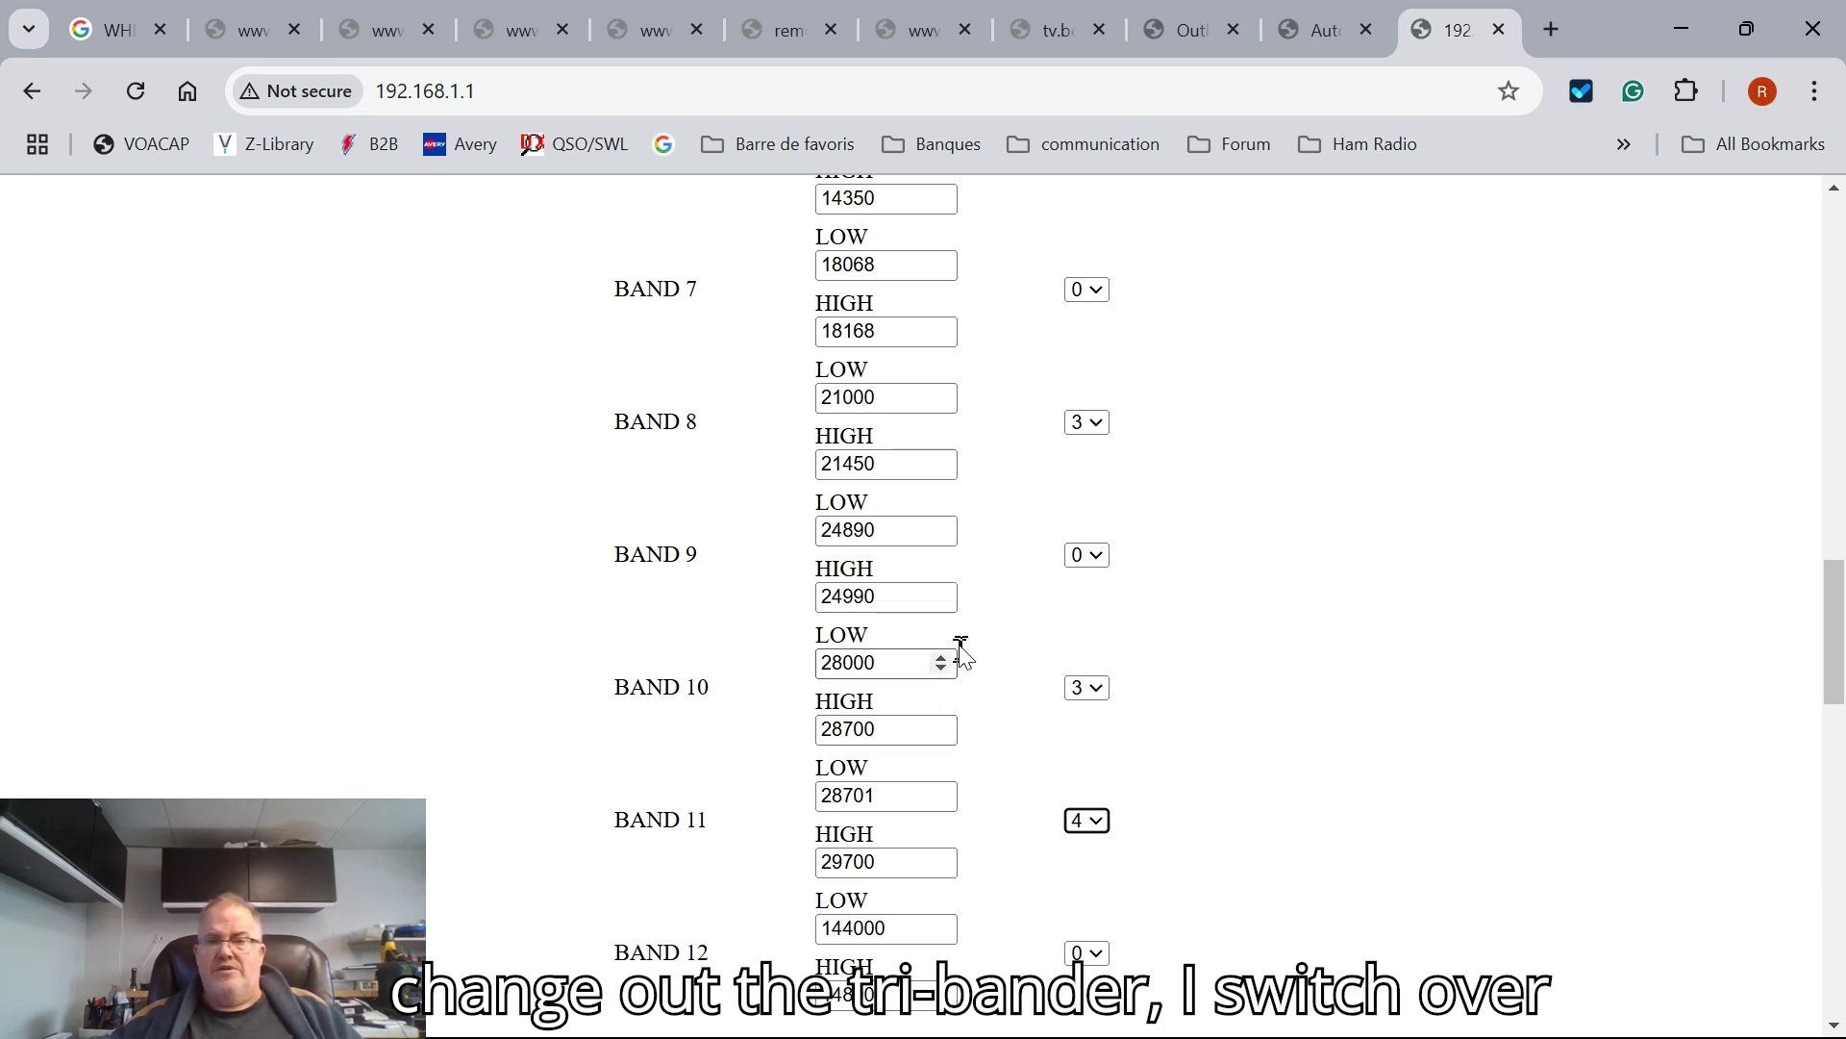
- Route Bands 9 and 7 to output 3 and Band 12 to output 5
left_click(1099, 562)
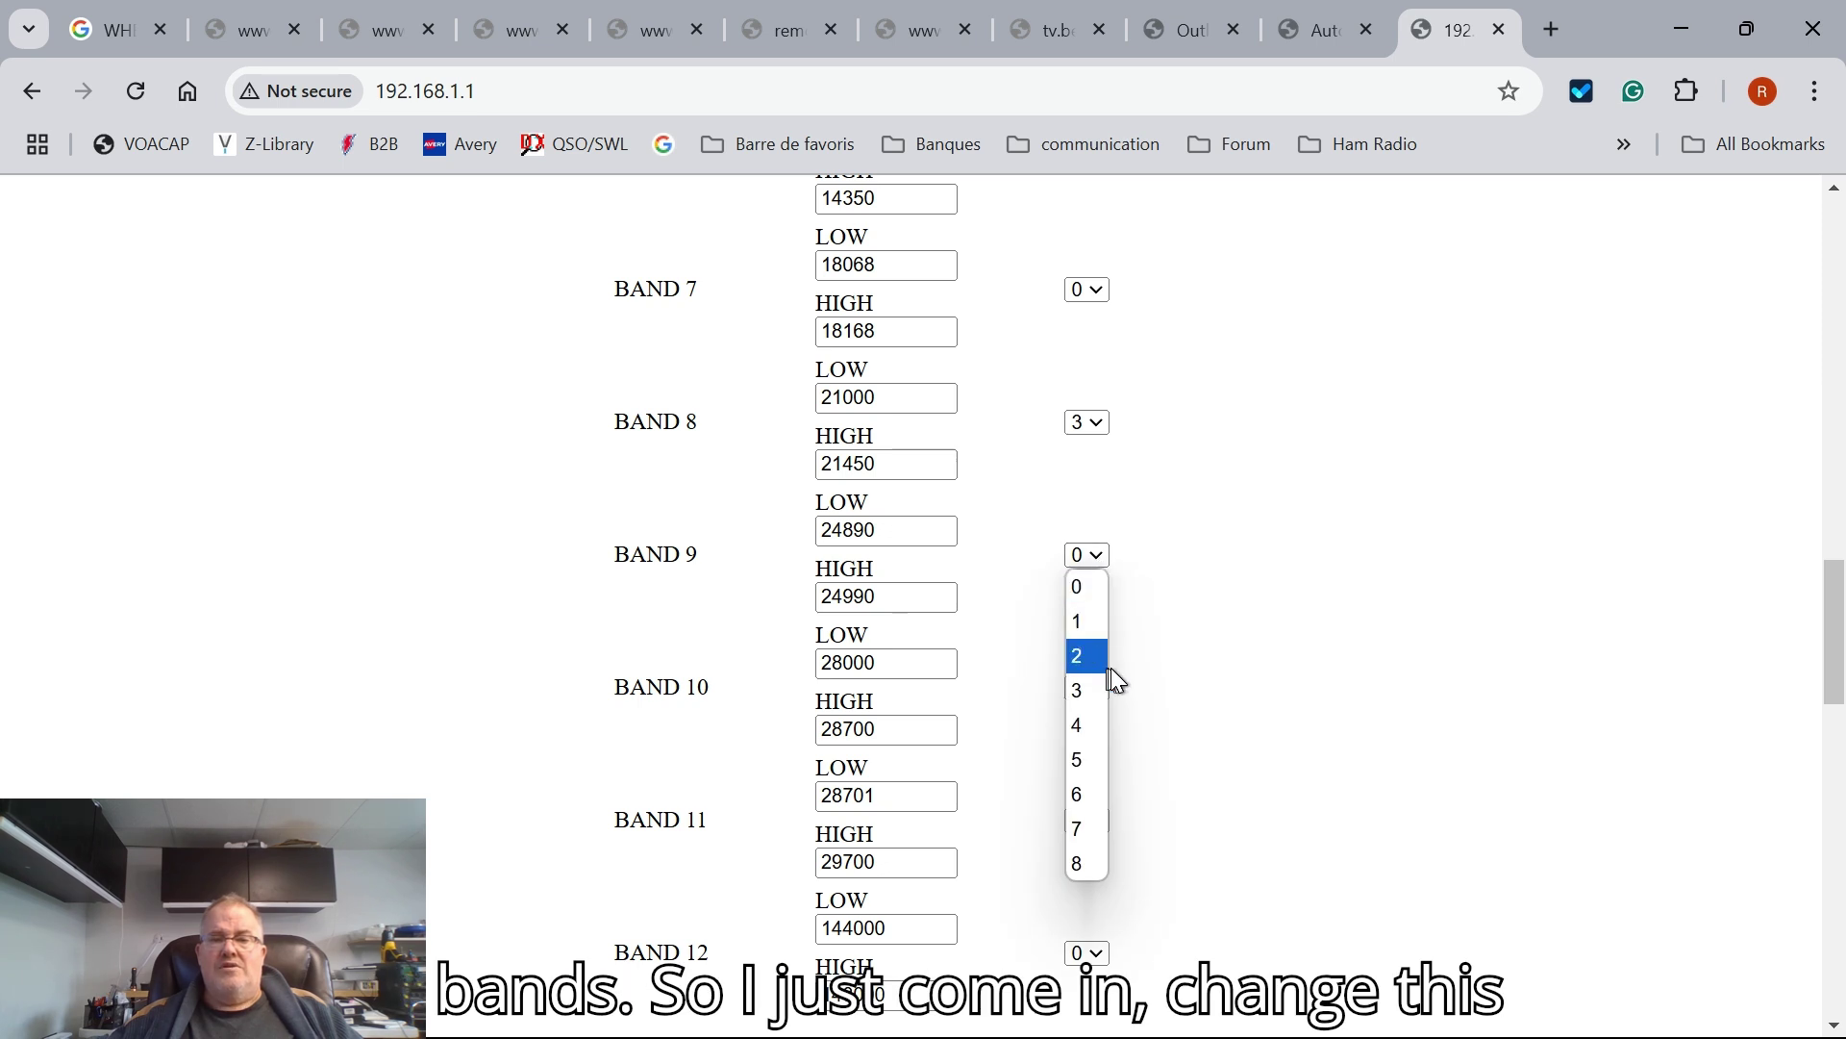
left_click(1097, 705)
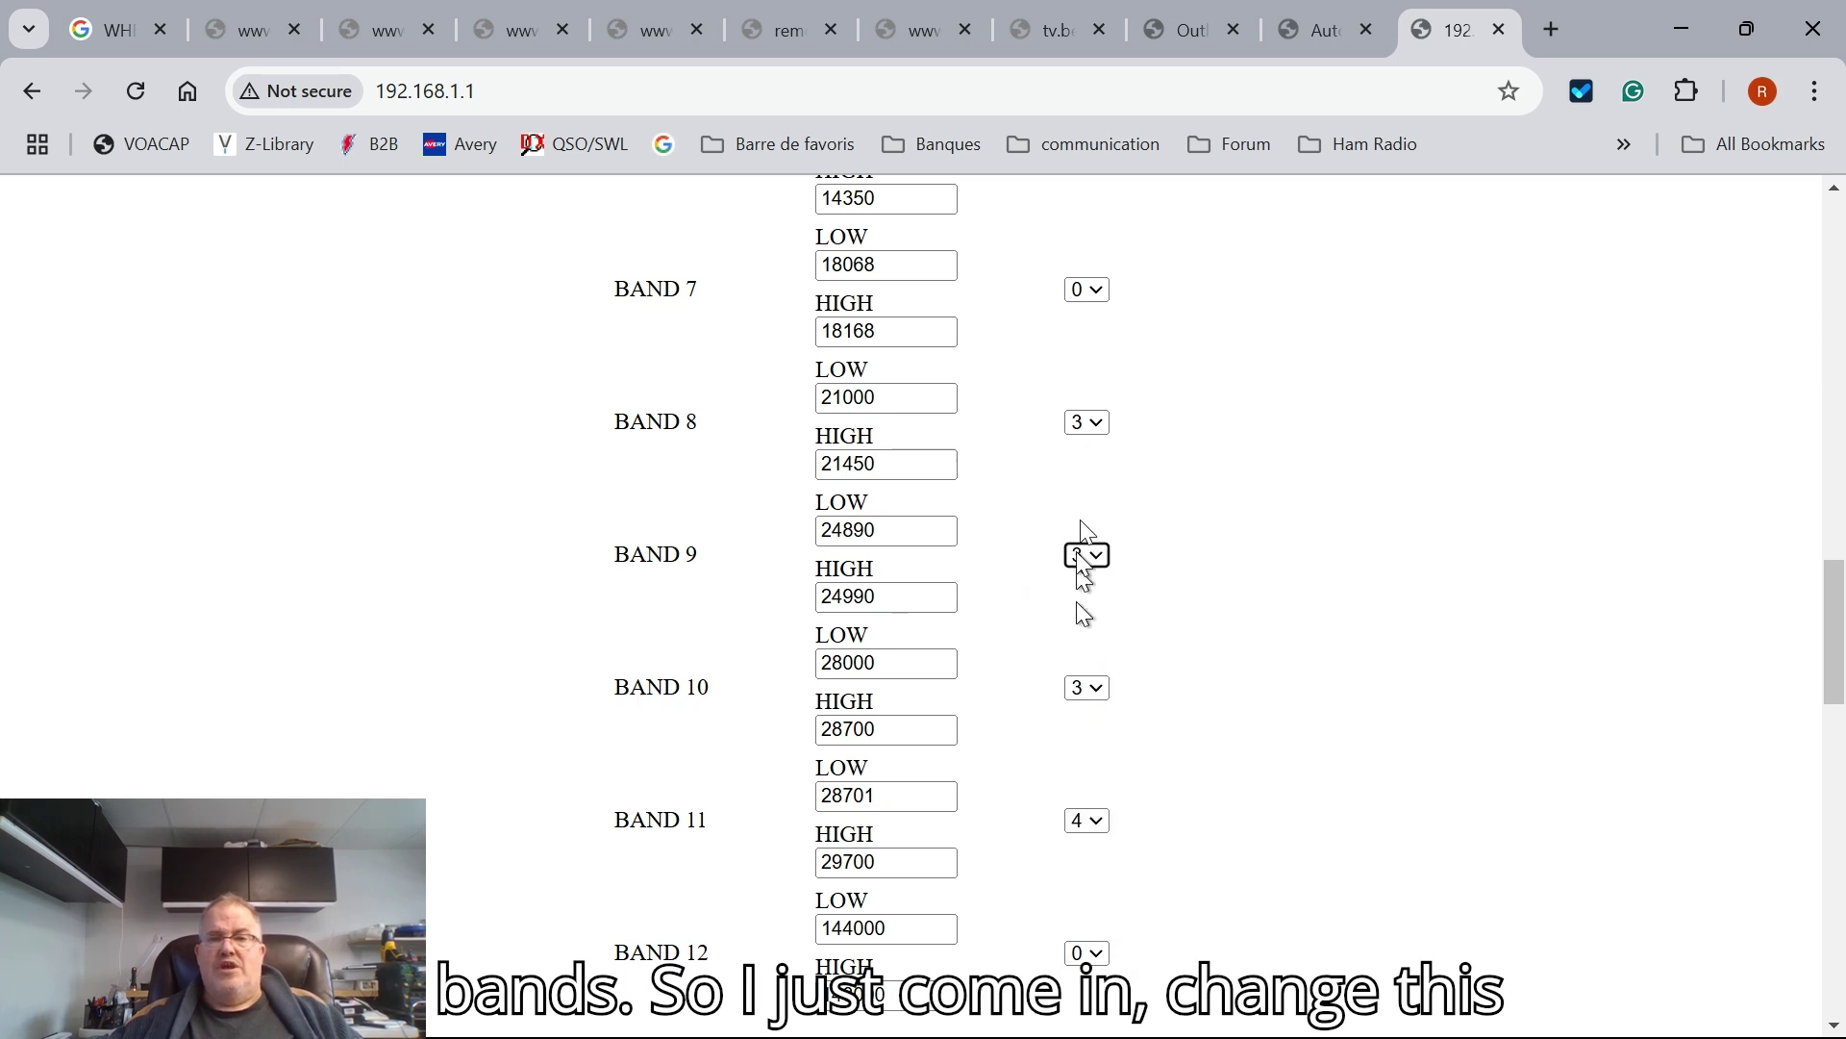
left_click(1099, 294)
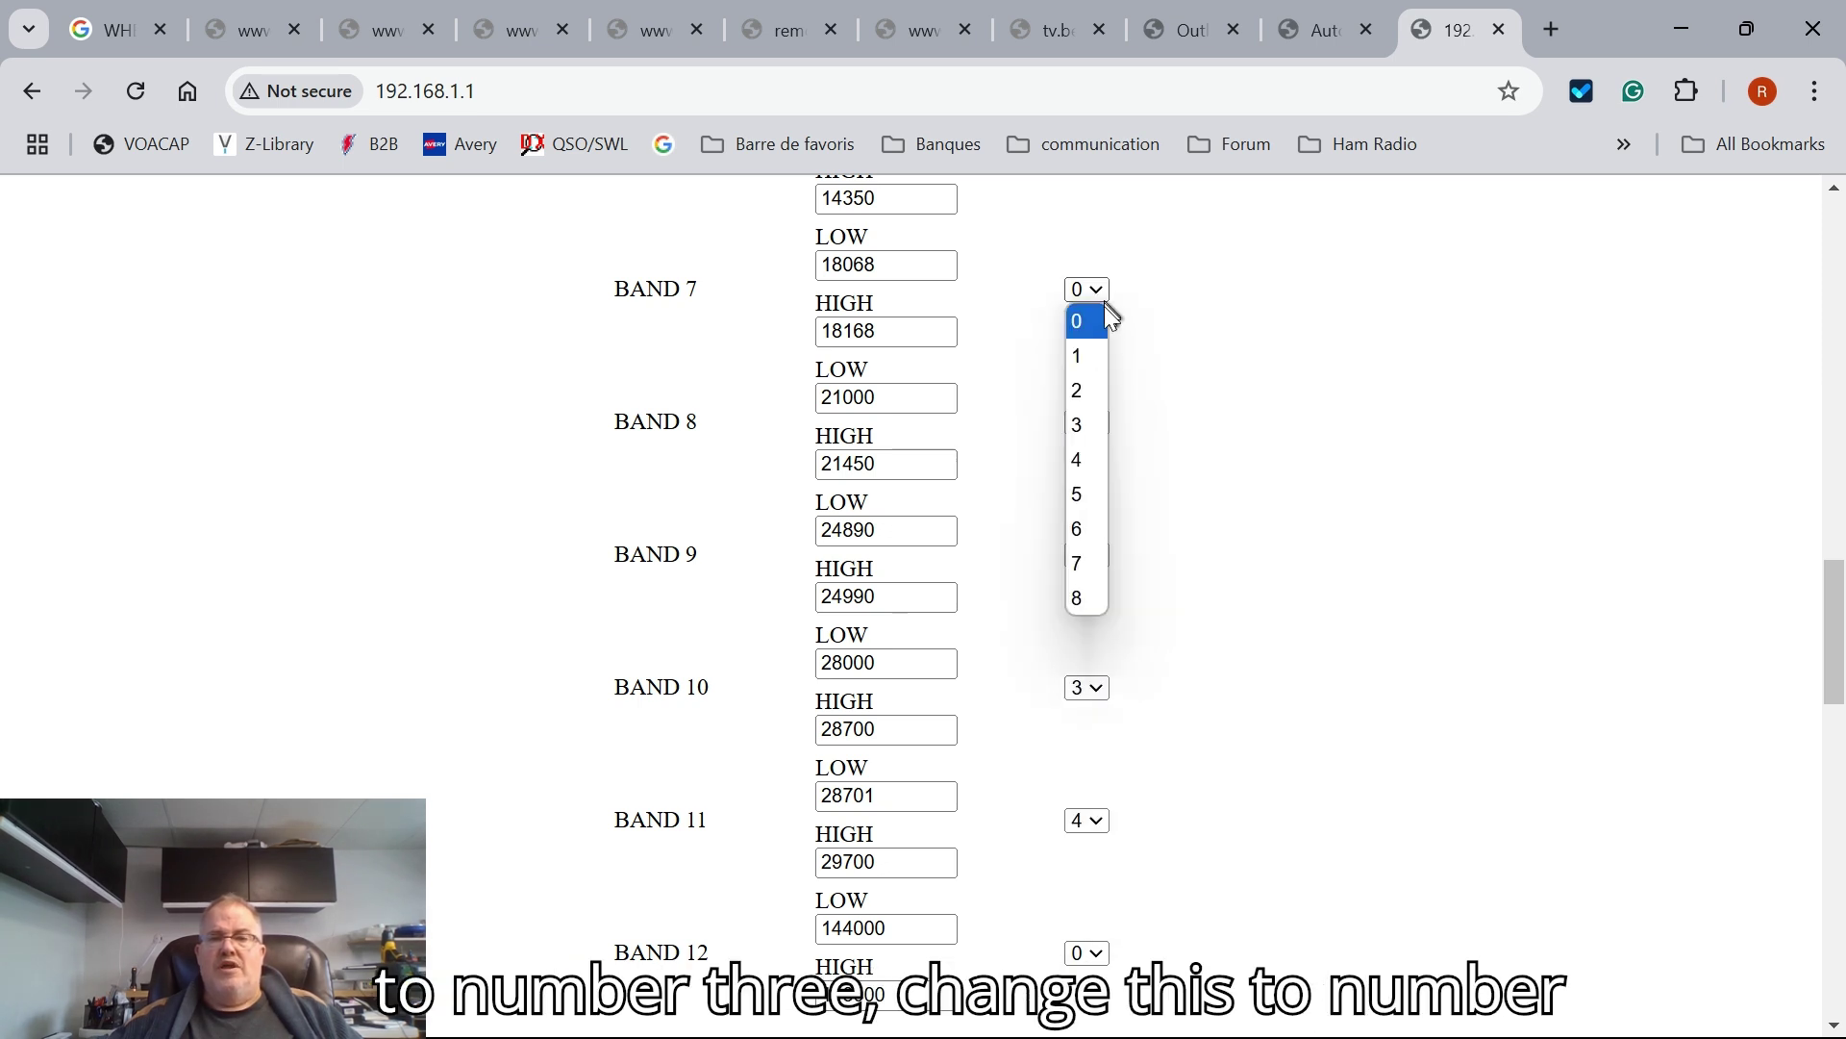
left_click(1099, 430)
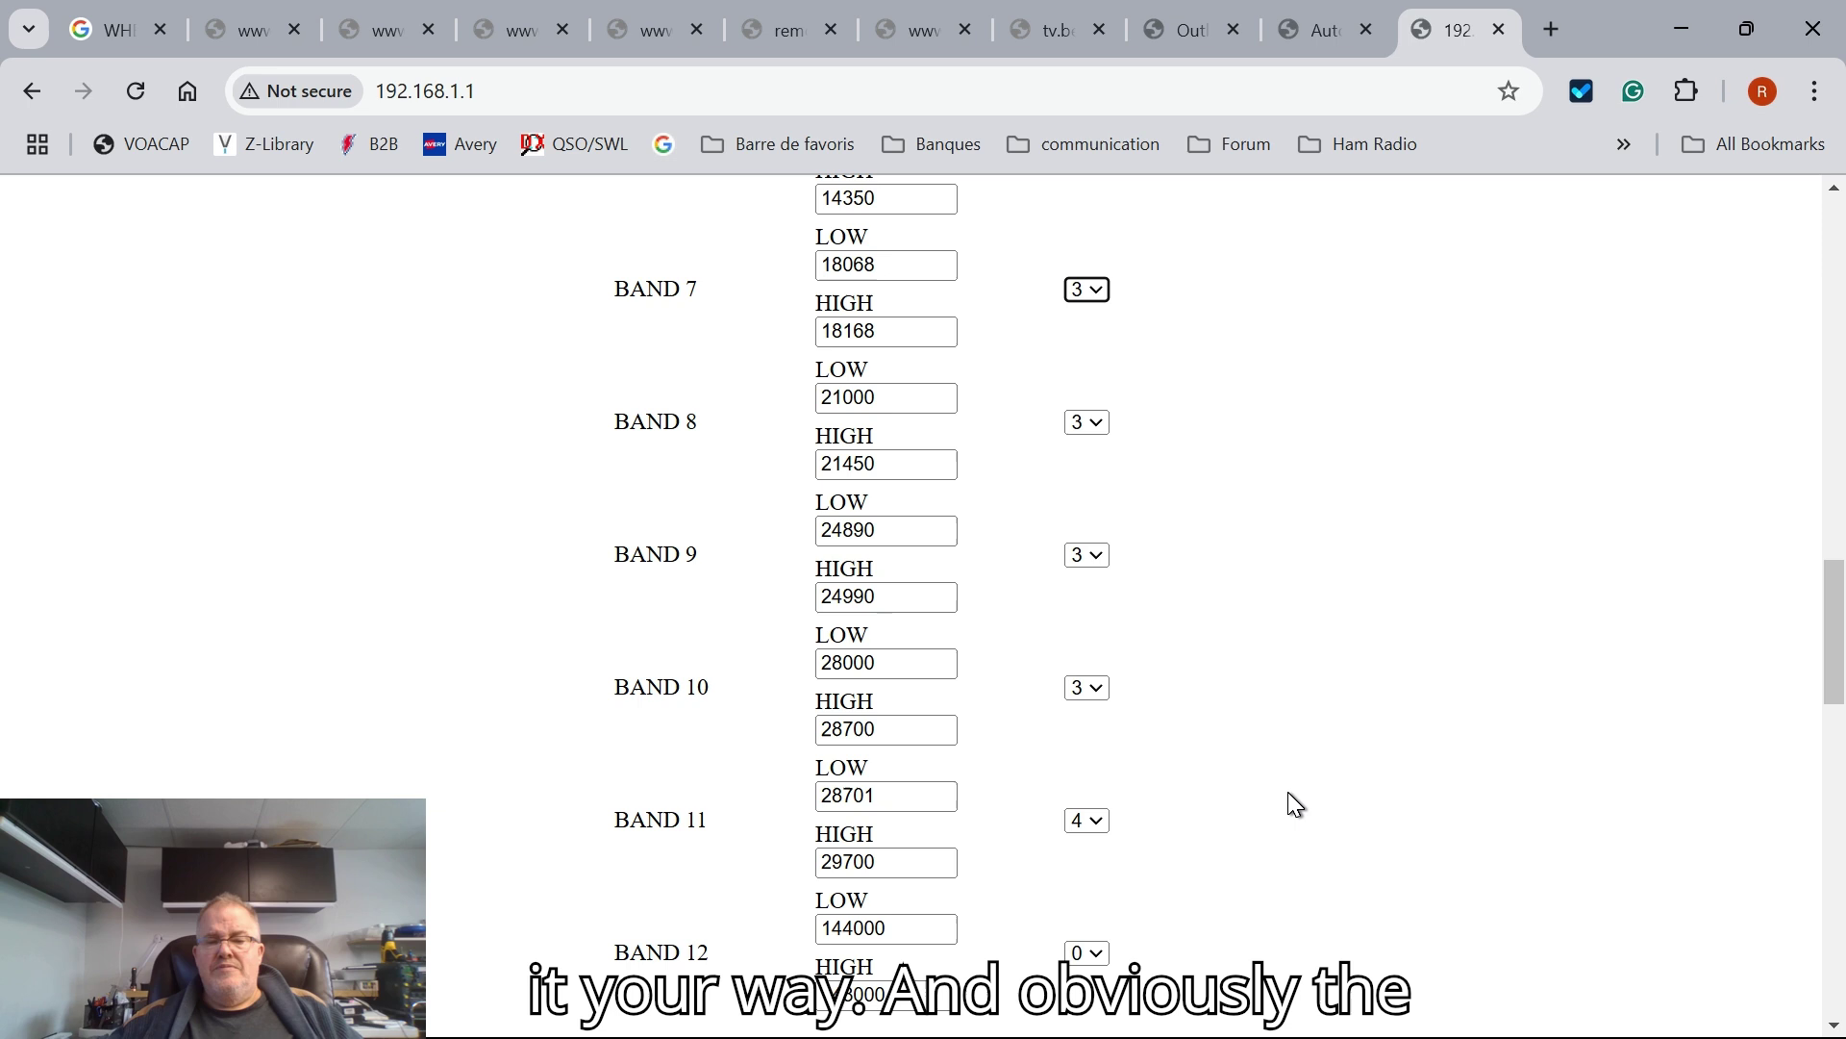
scroll(1289, 798, "down", 1)
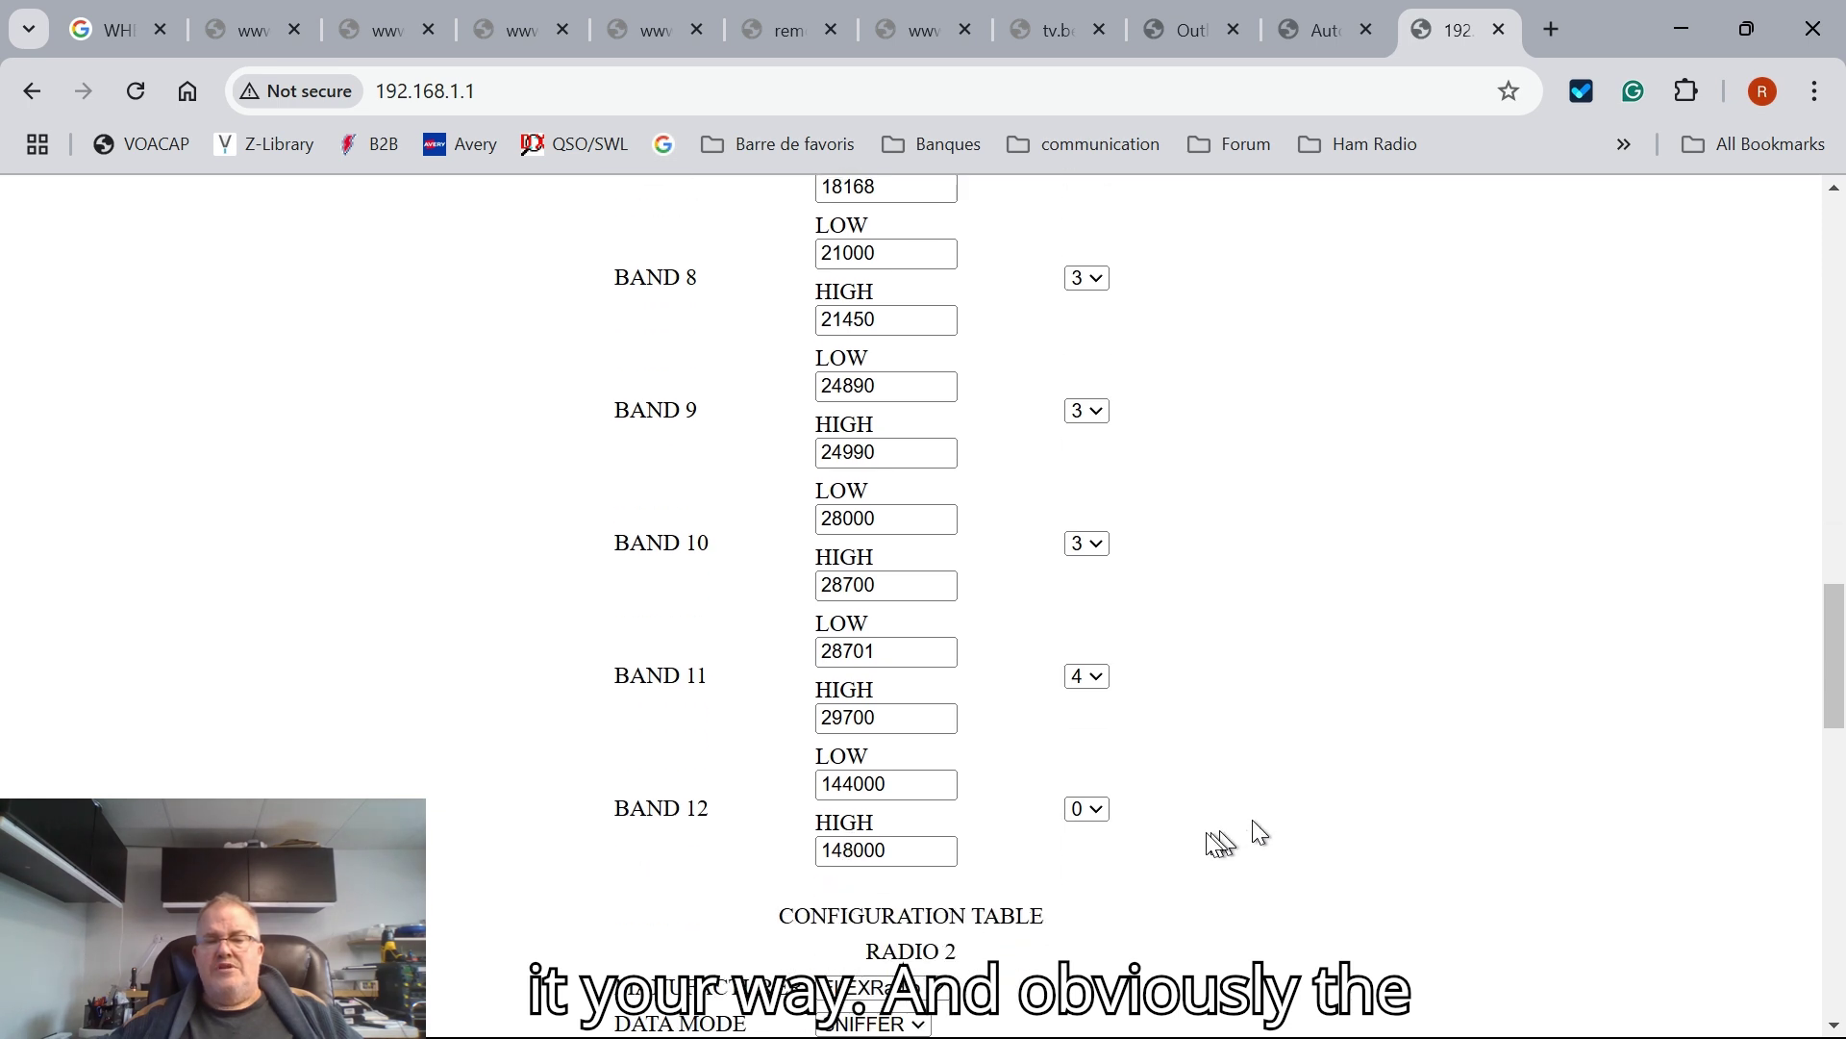
left_click(1093, 811)
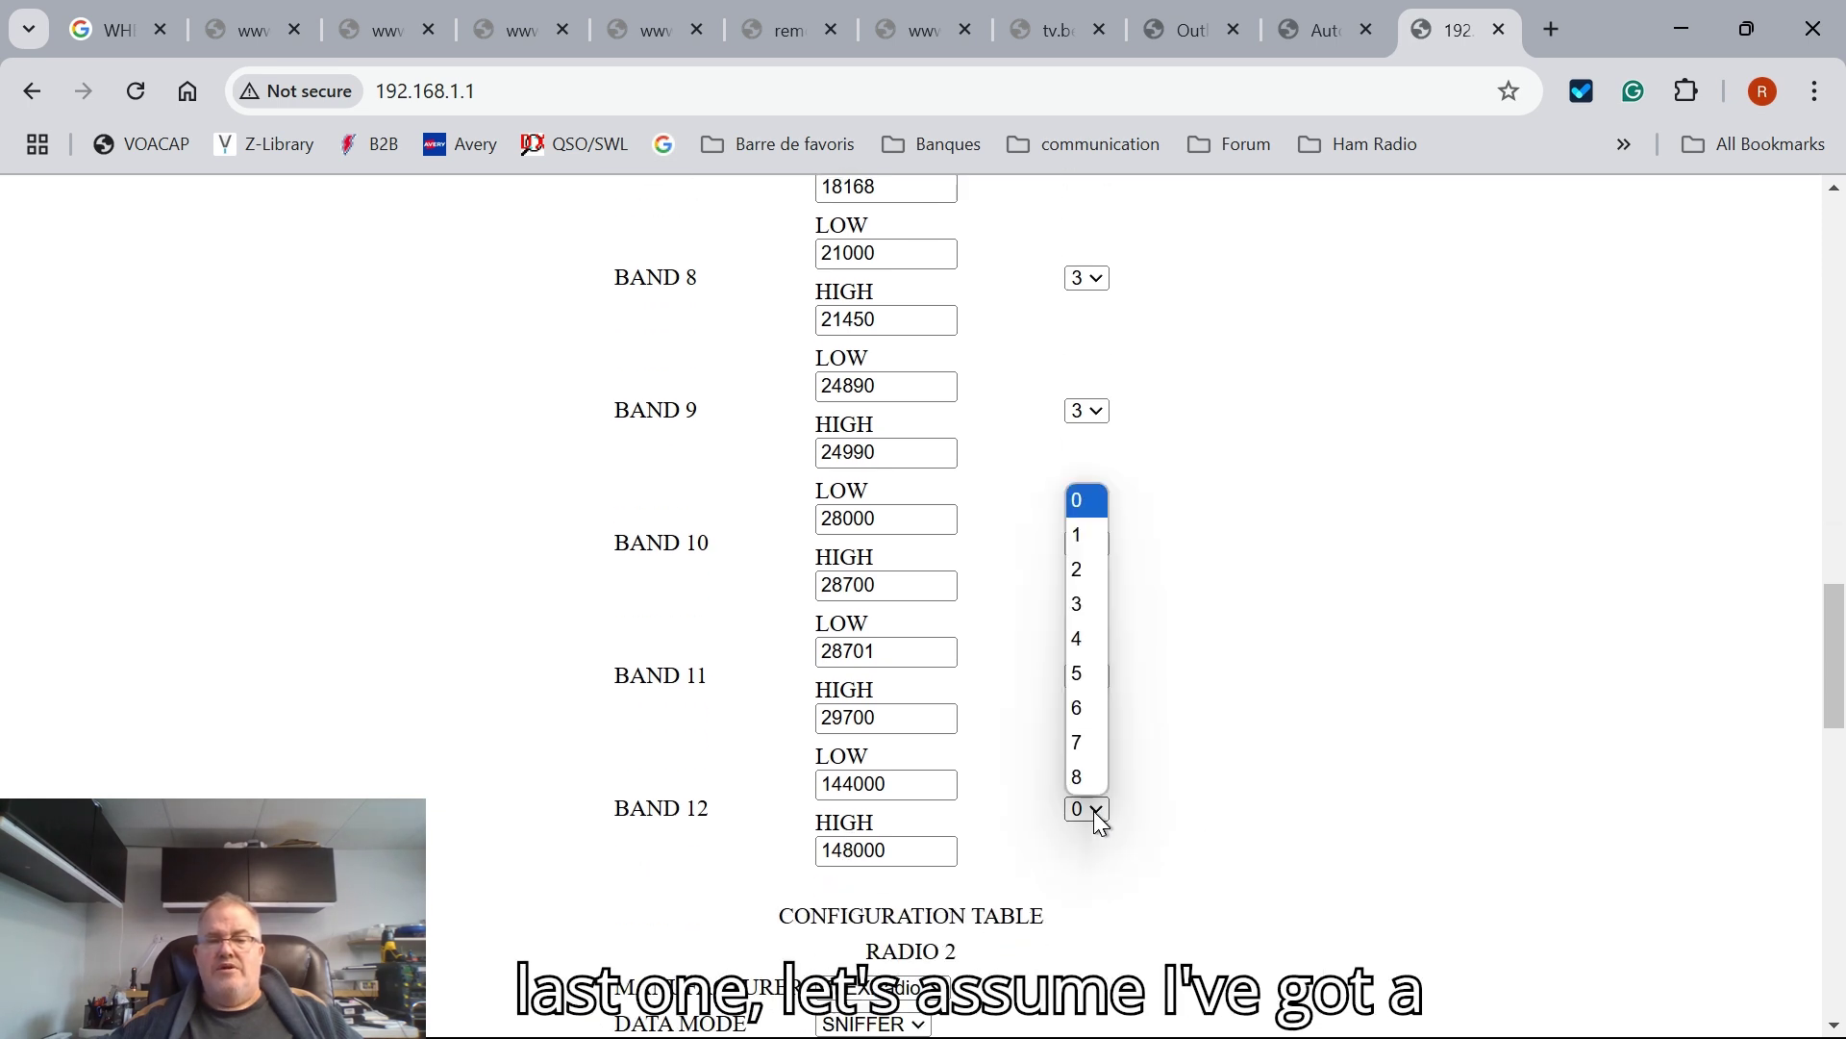
left_click(1100, 675)
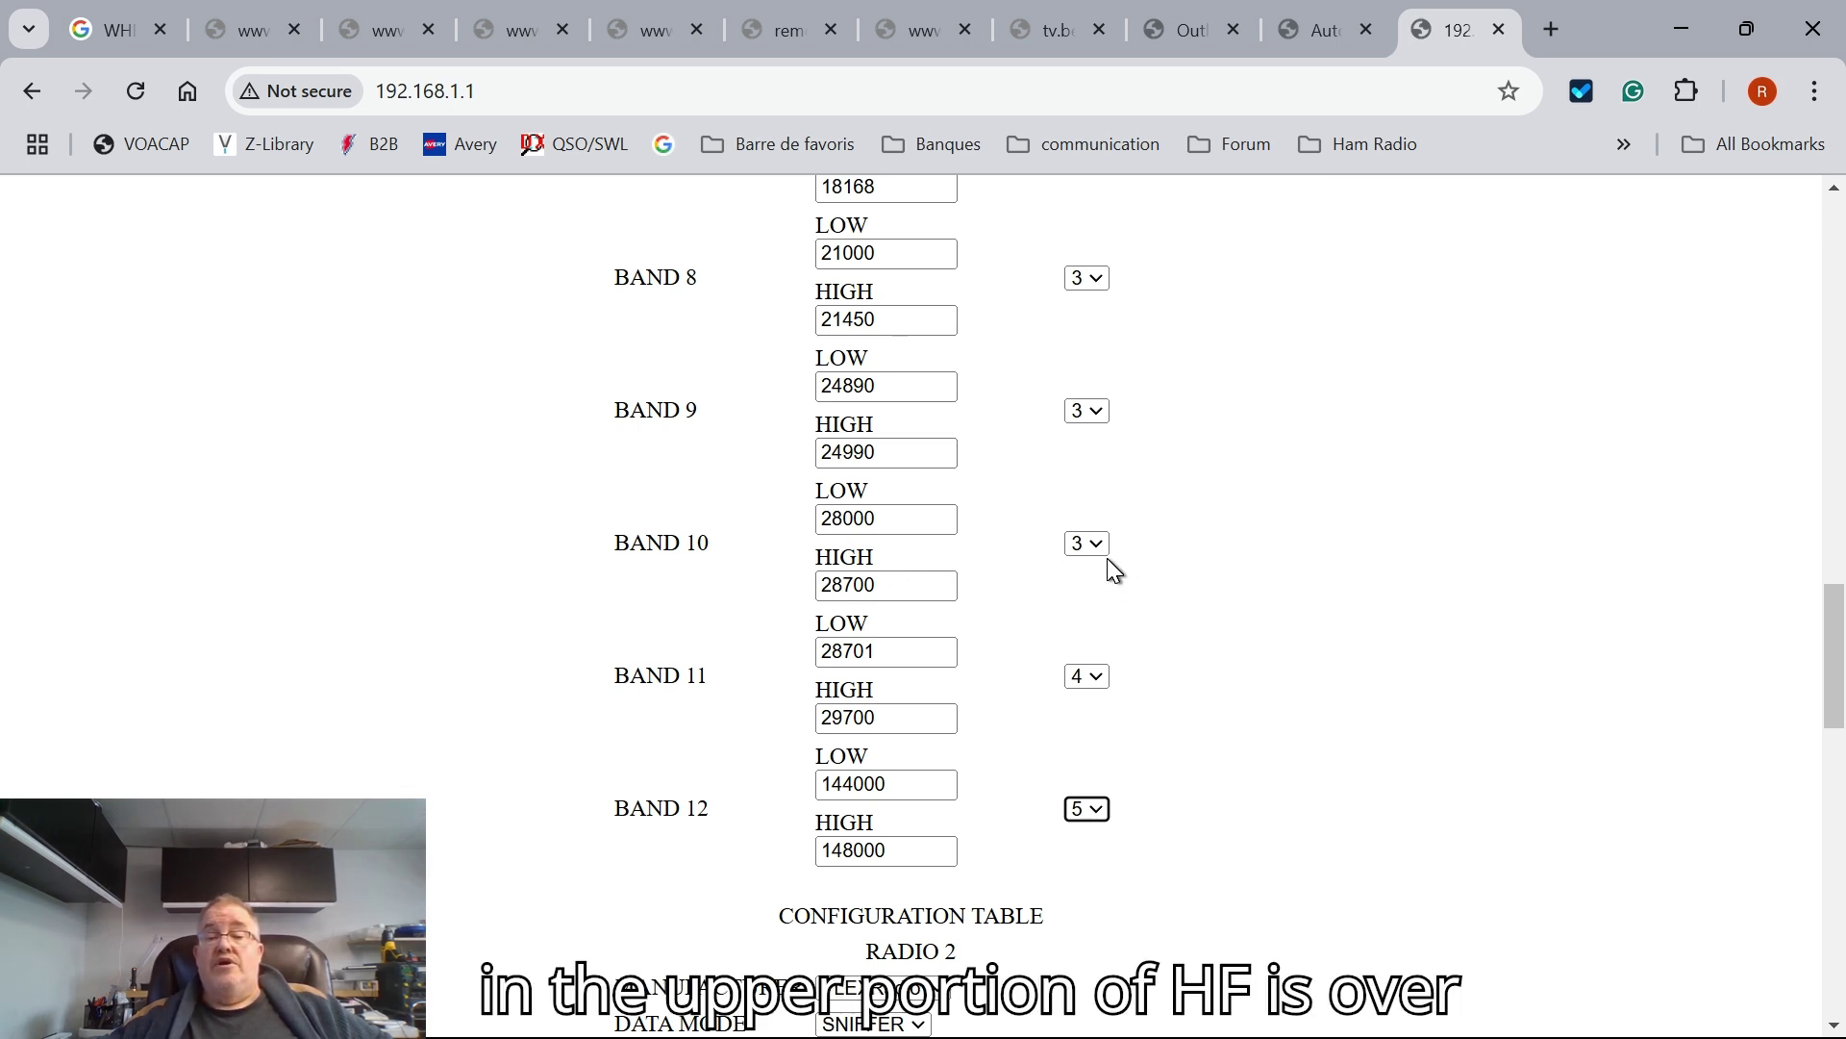
scroll(1112, 569, "up", 5)
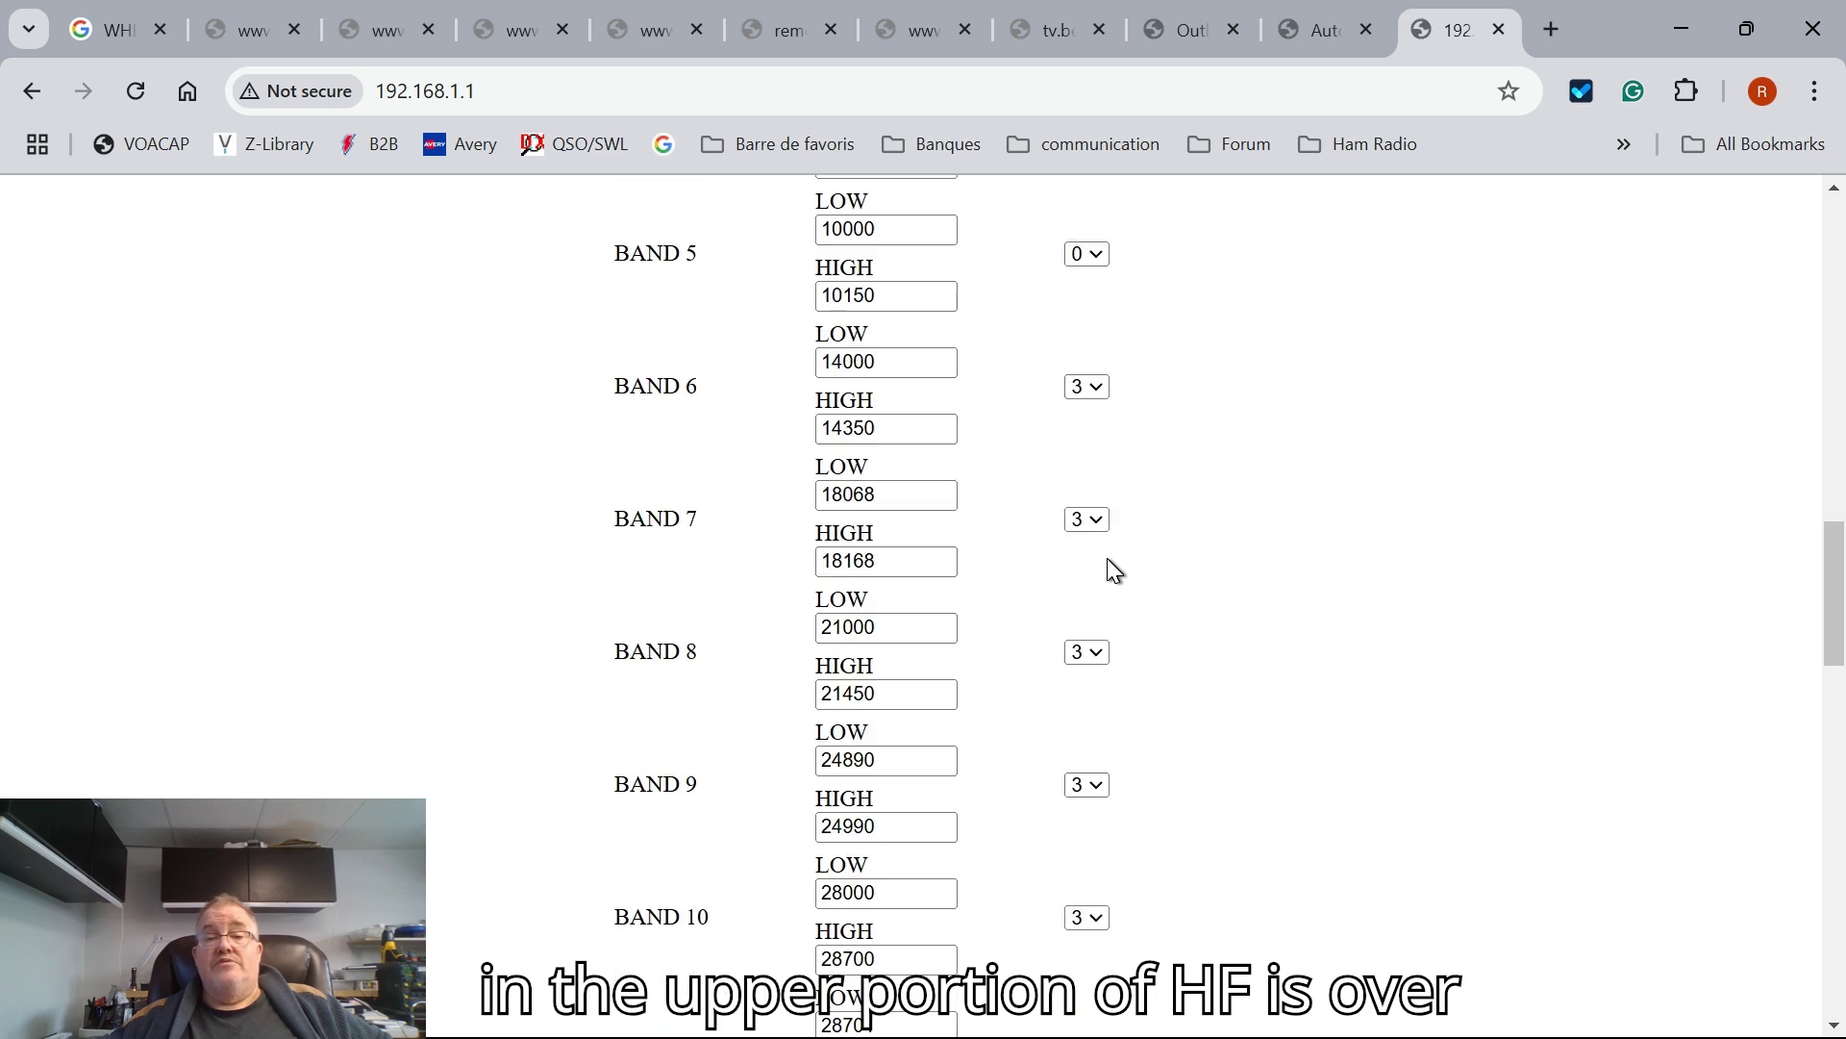
scroll(1112, 570, "up", 3)
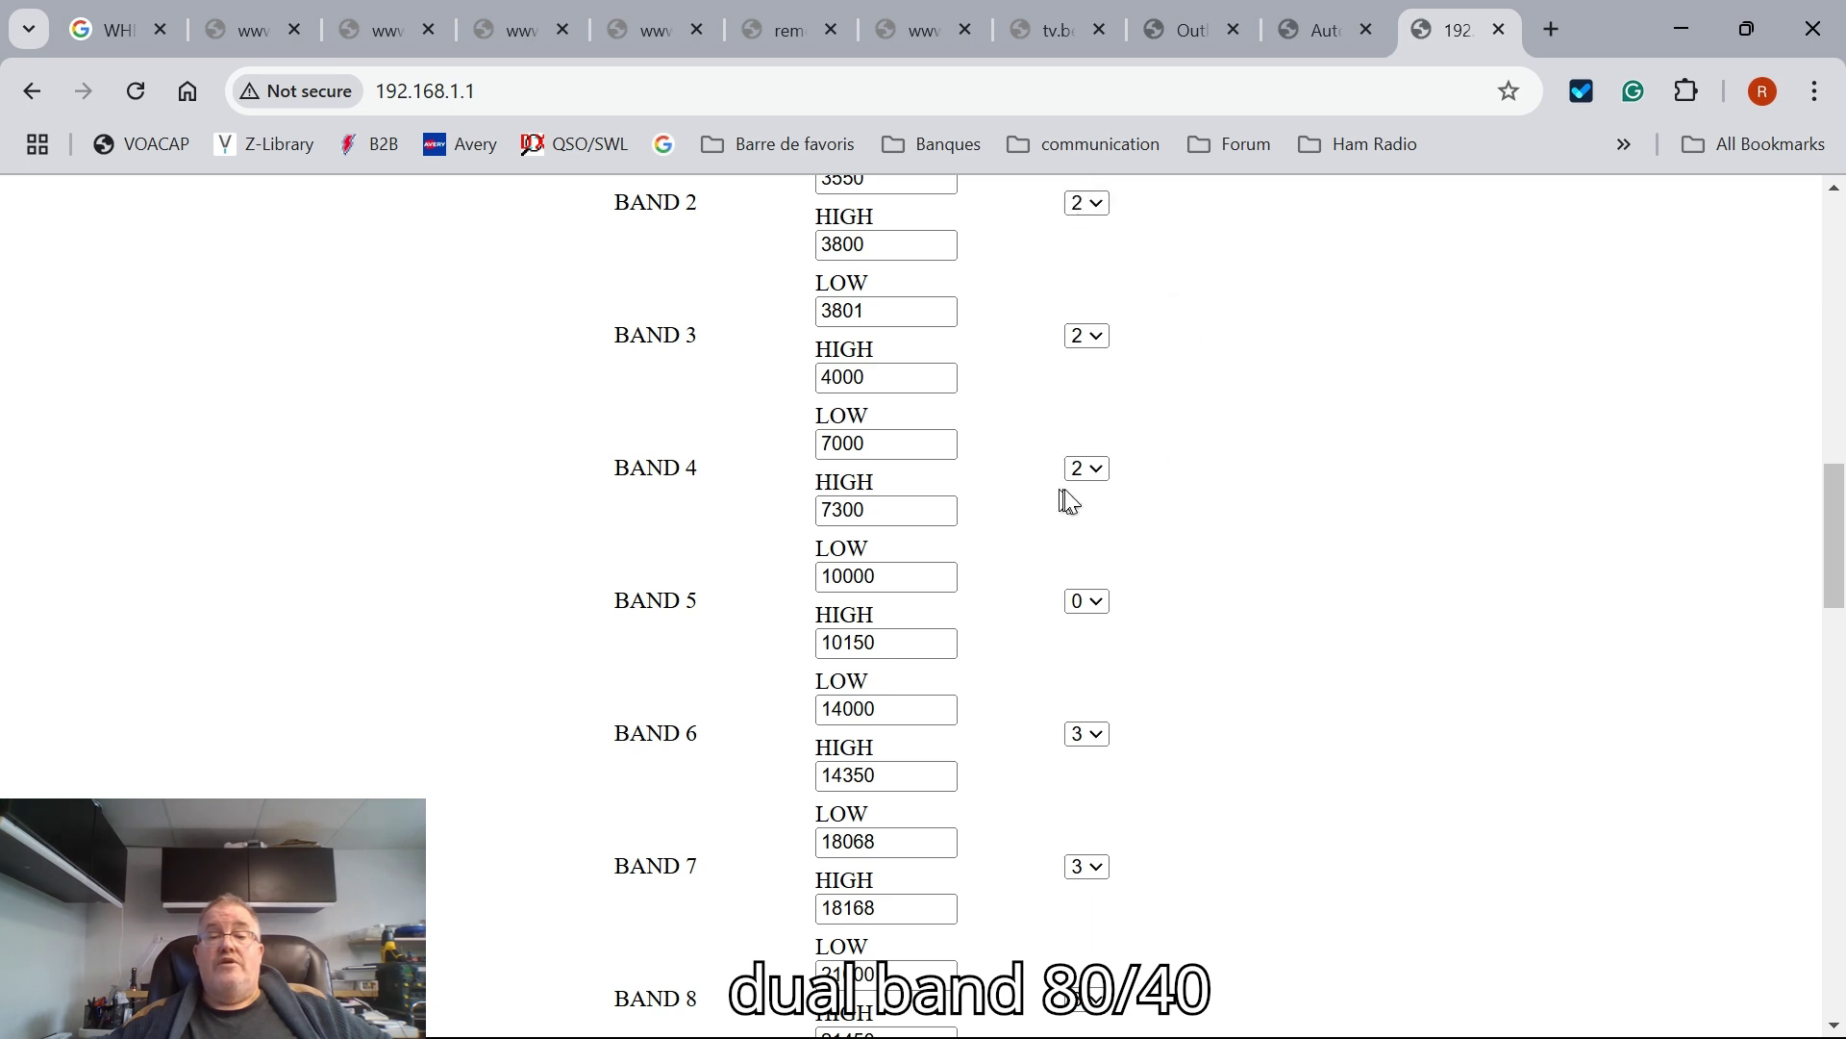
scroll(1102, 494, "up", 3)
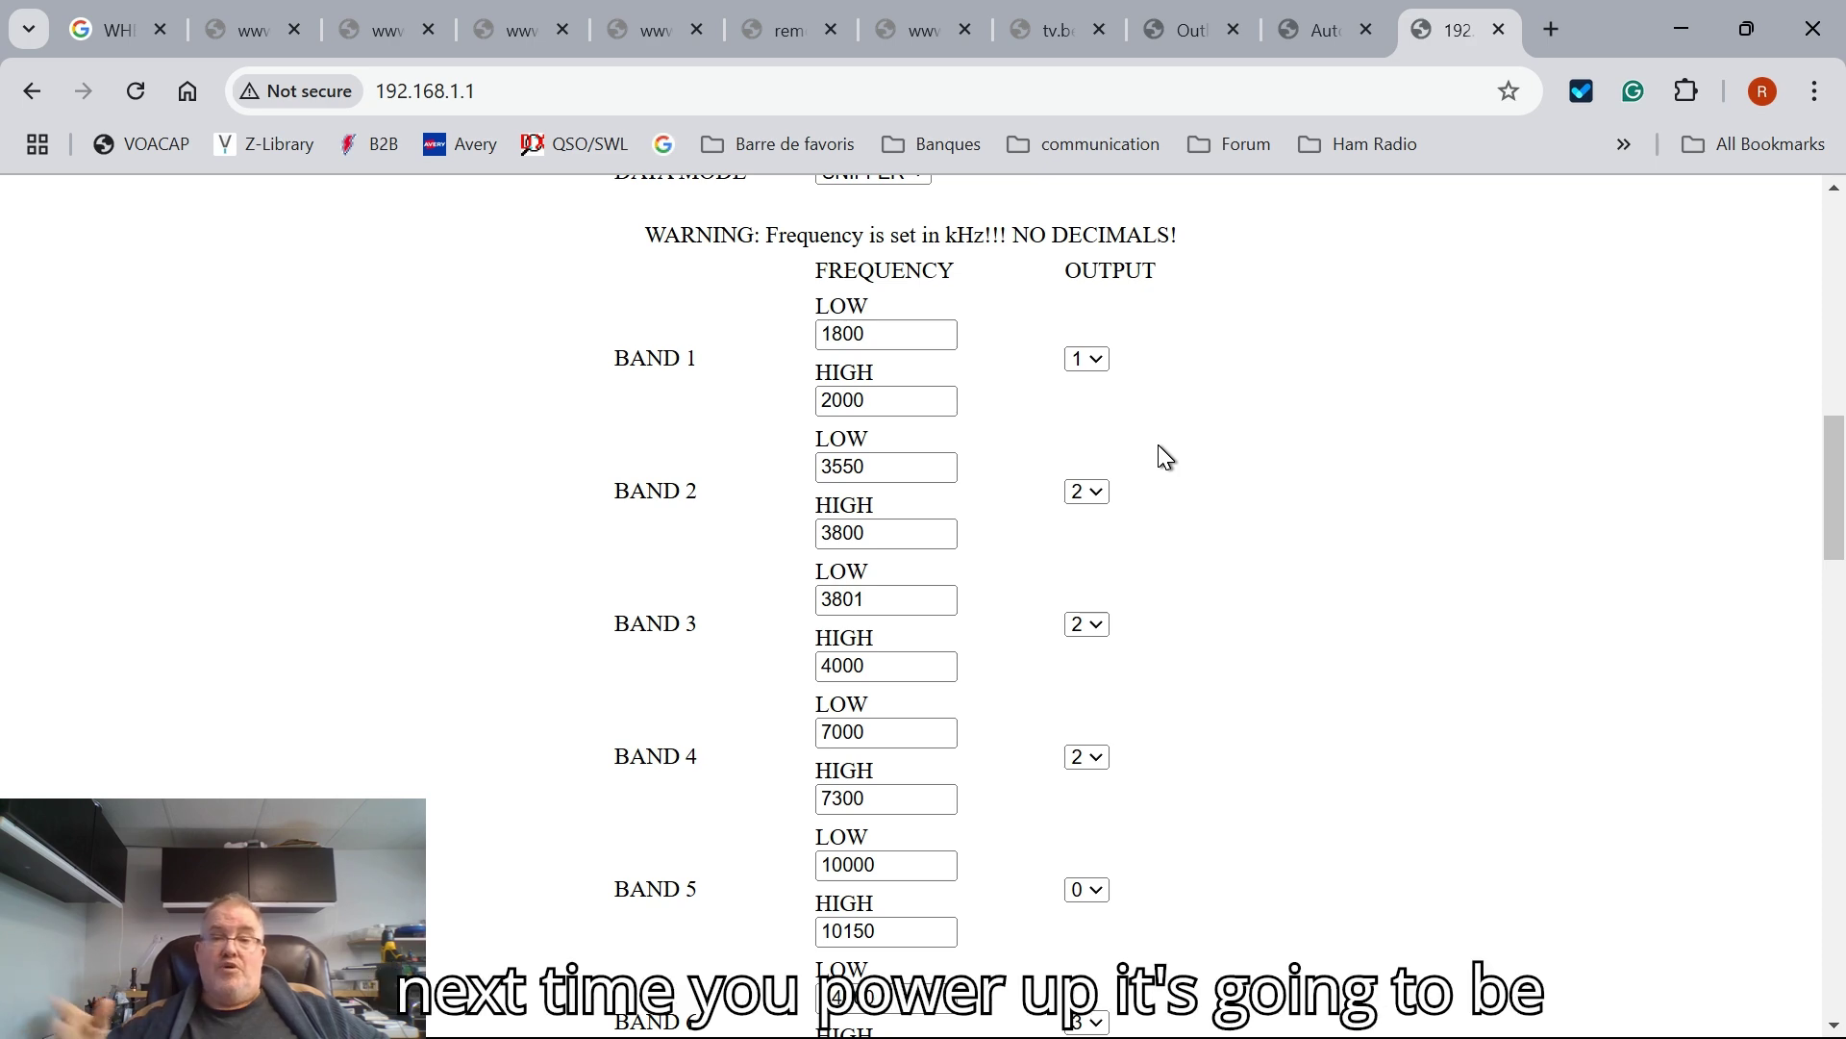
scroll(1157, 446, "down", 7)
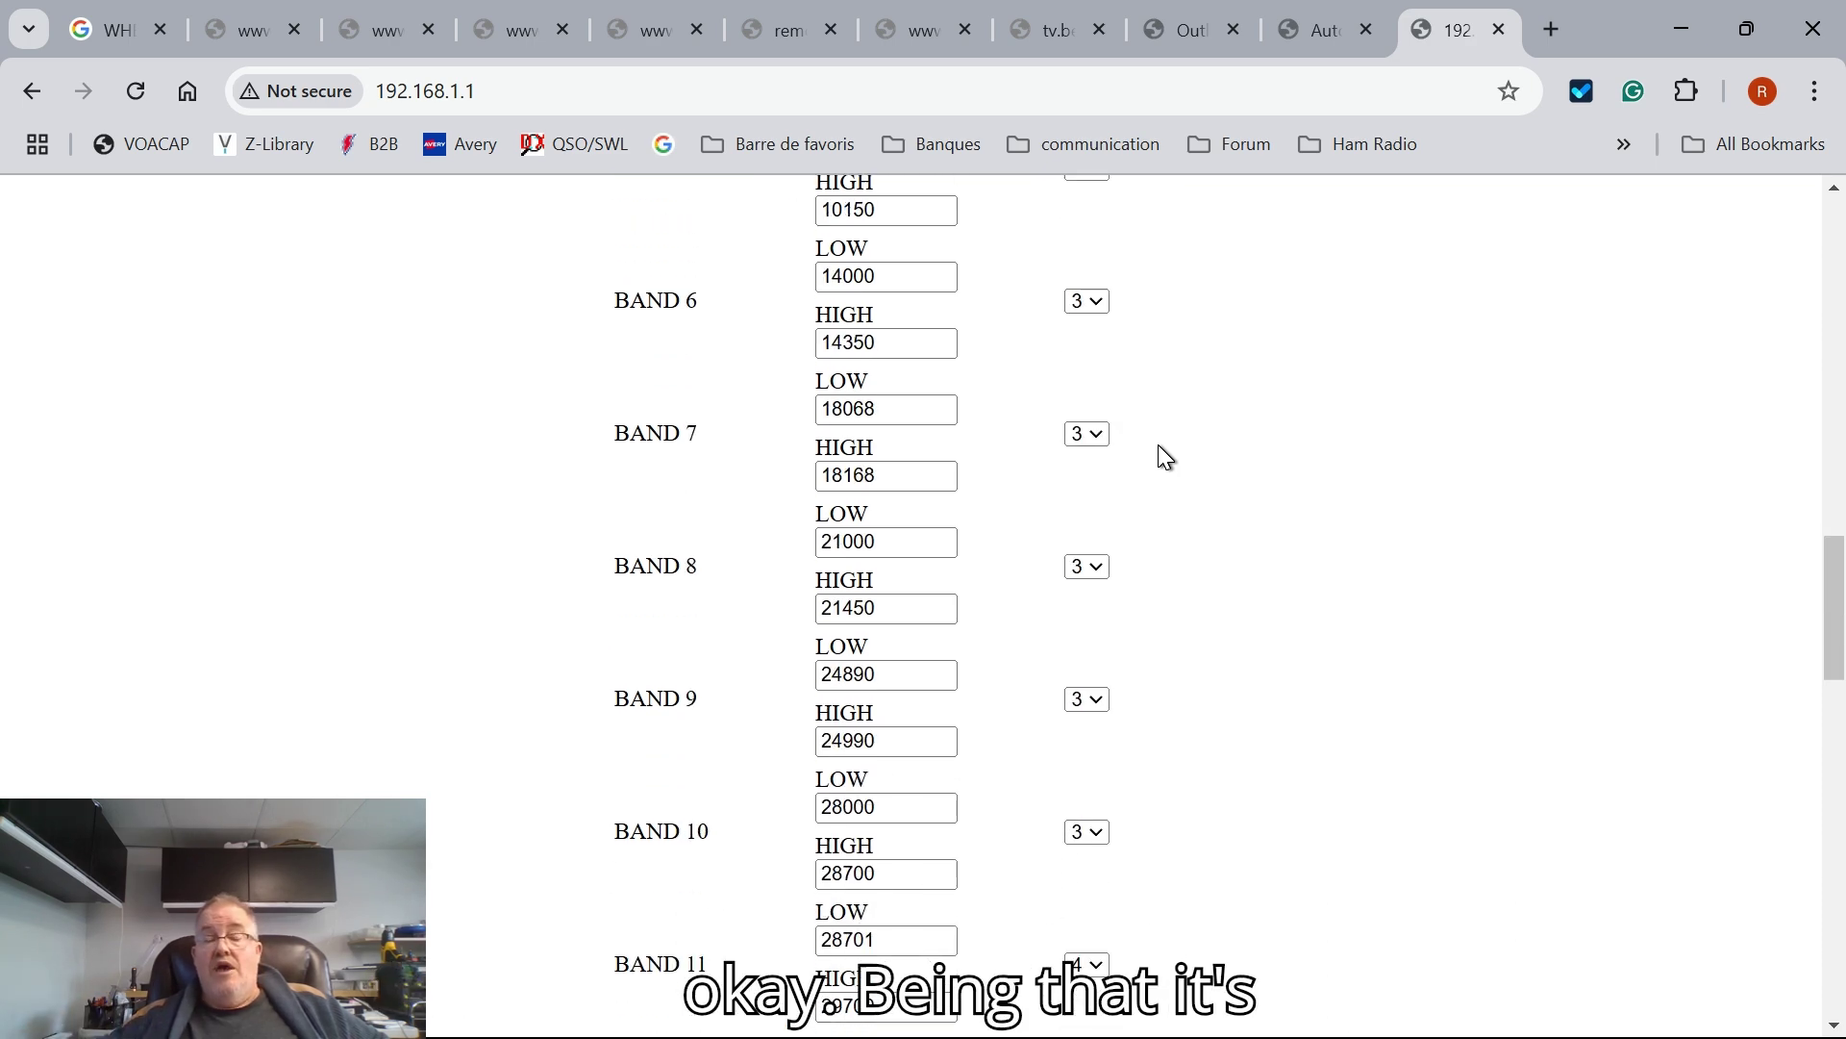
scroll(1157, 445, "down", 4)
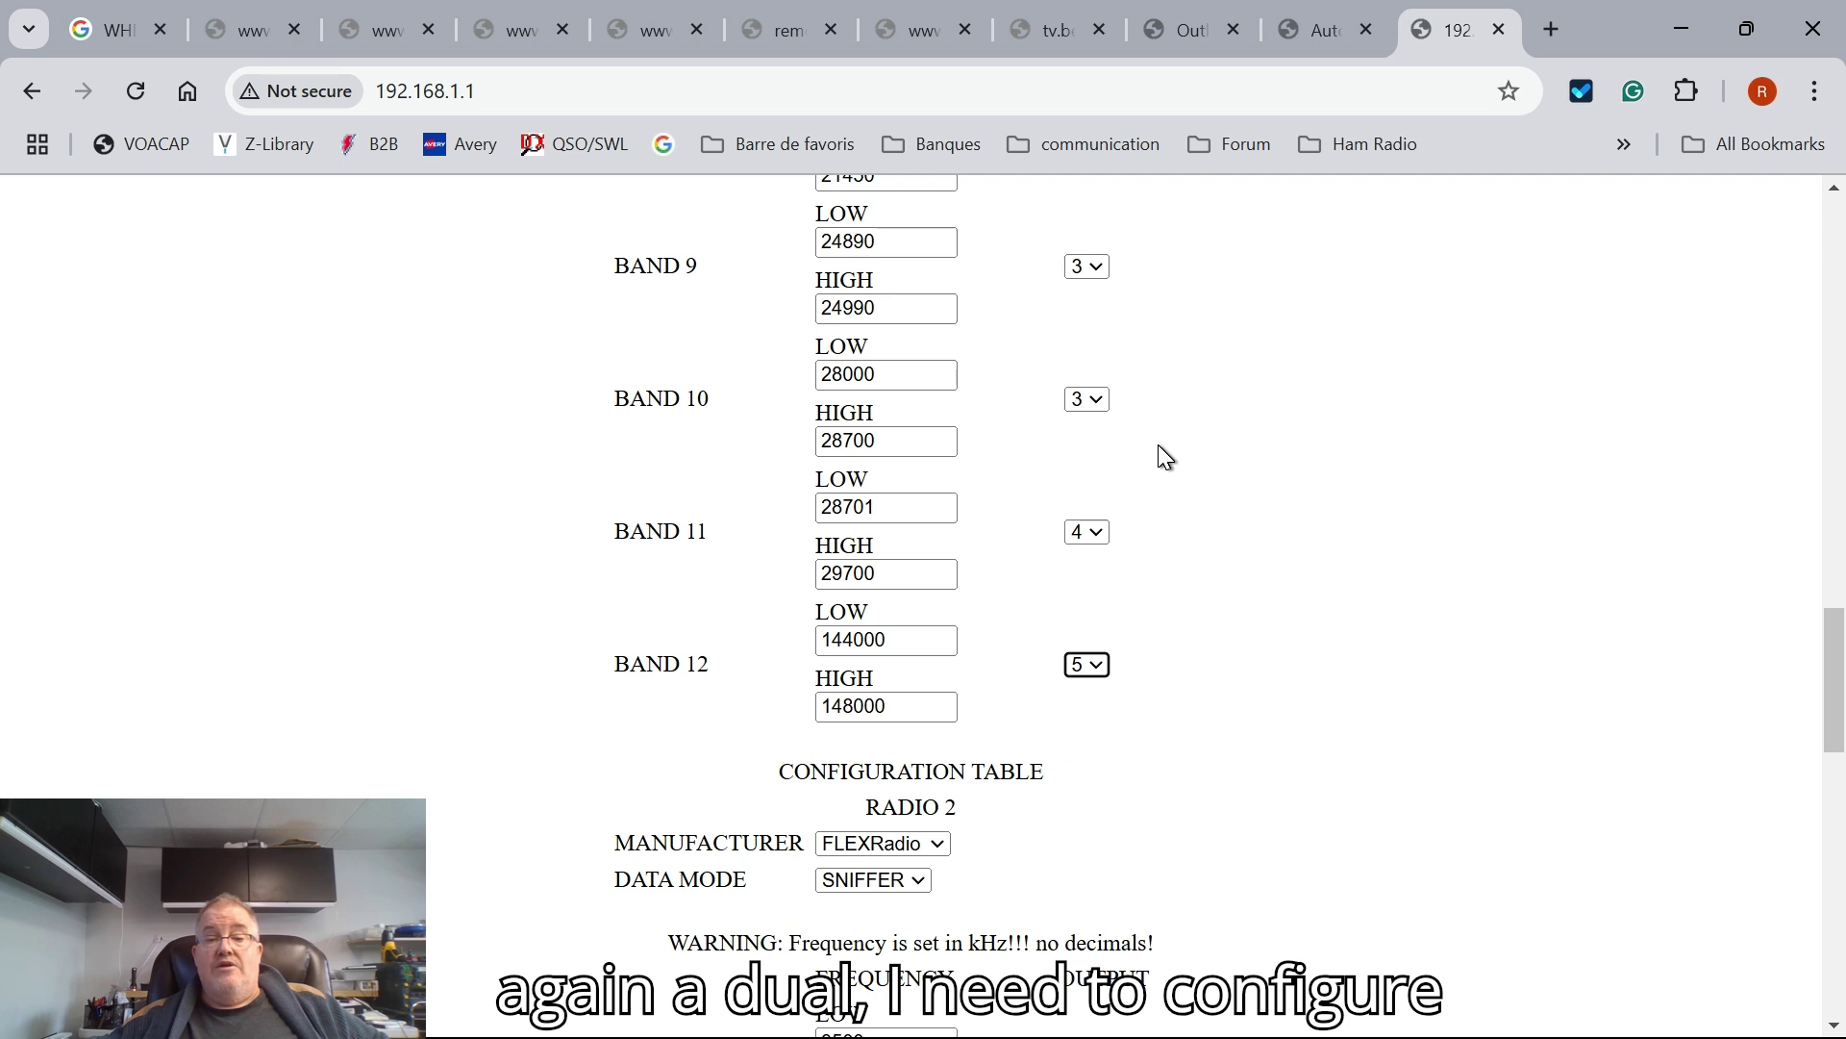
scroll(1158, 444, "down", 3)
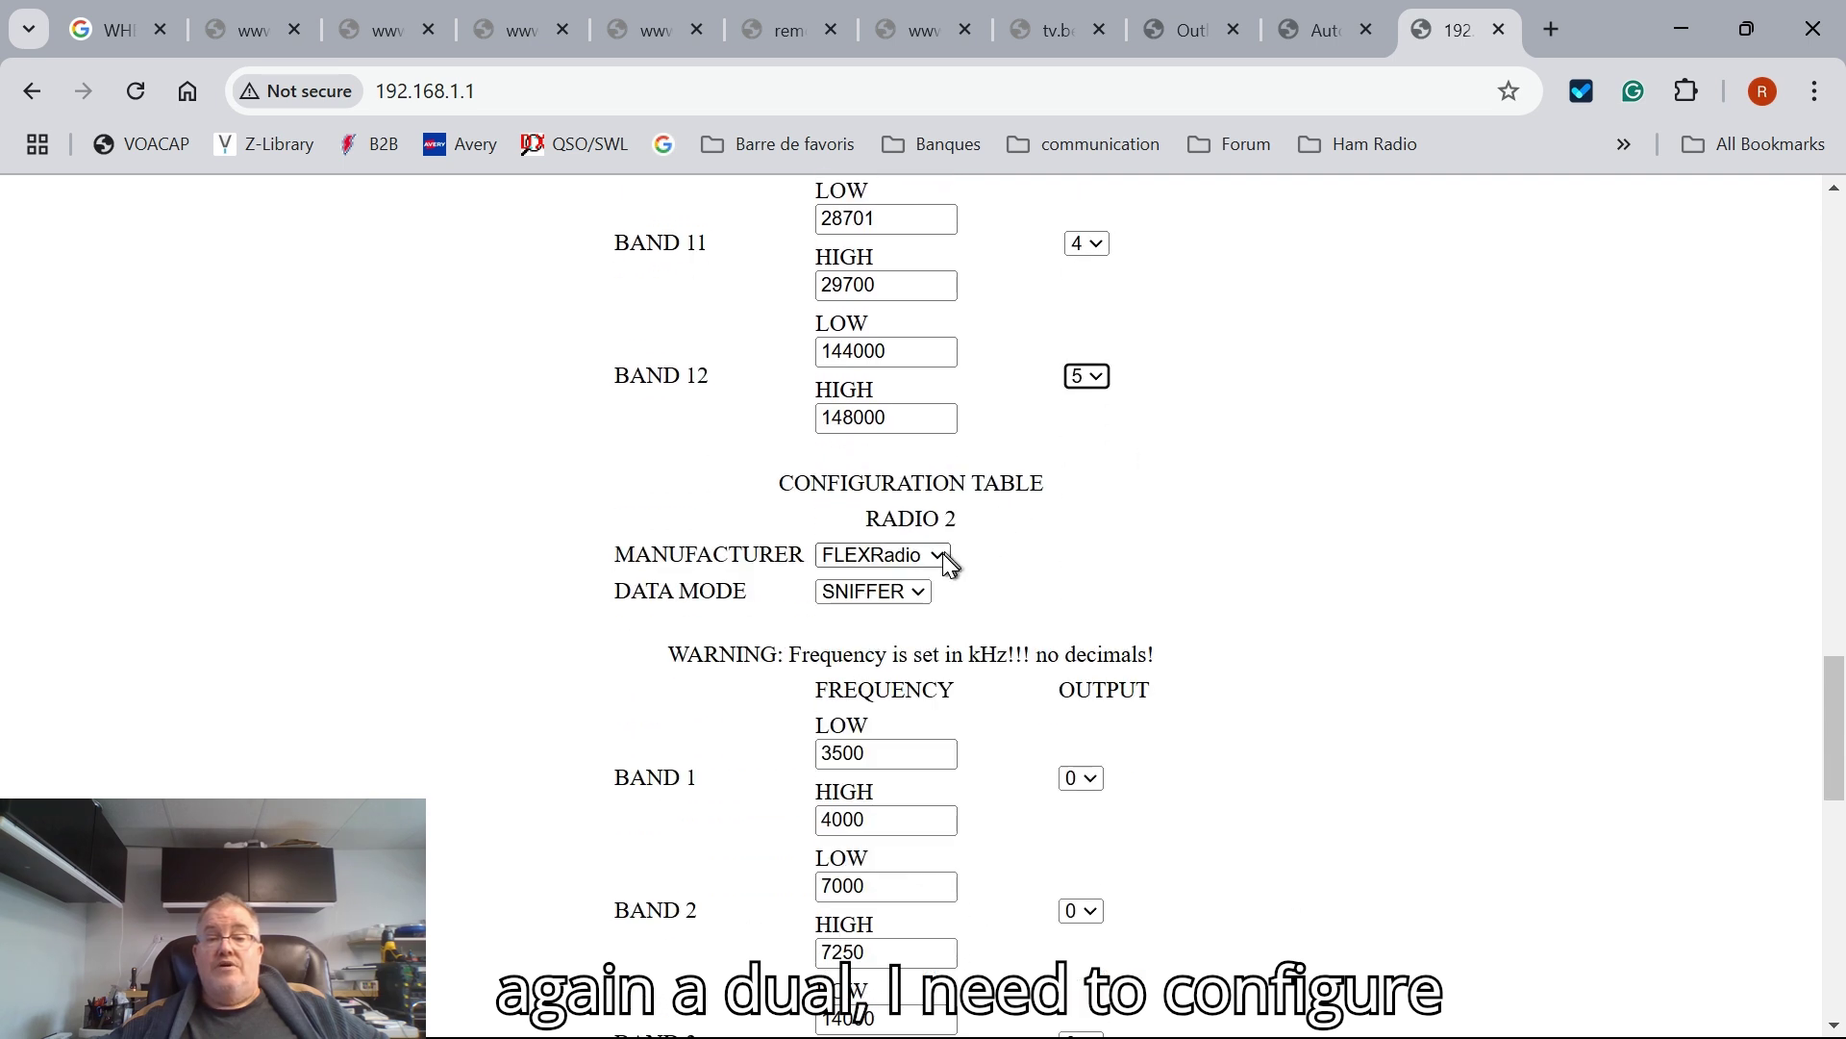
- Set Radio 2 to ICOM, routing its Band 1 to output 3 and Band 2 to output 4
left_click(938, 557)
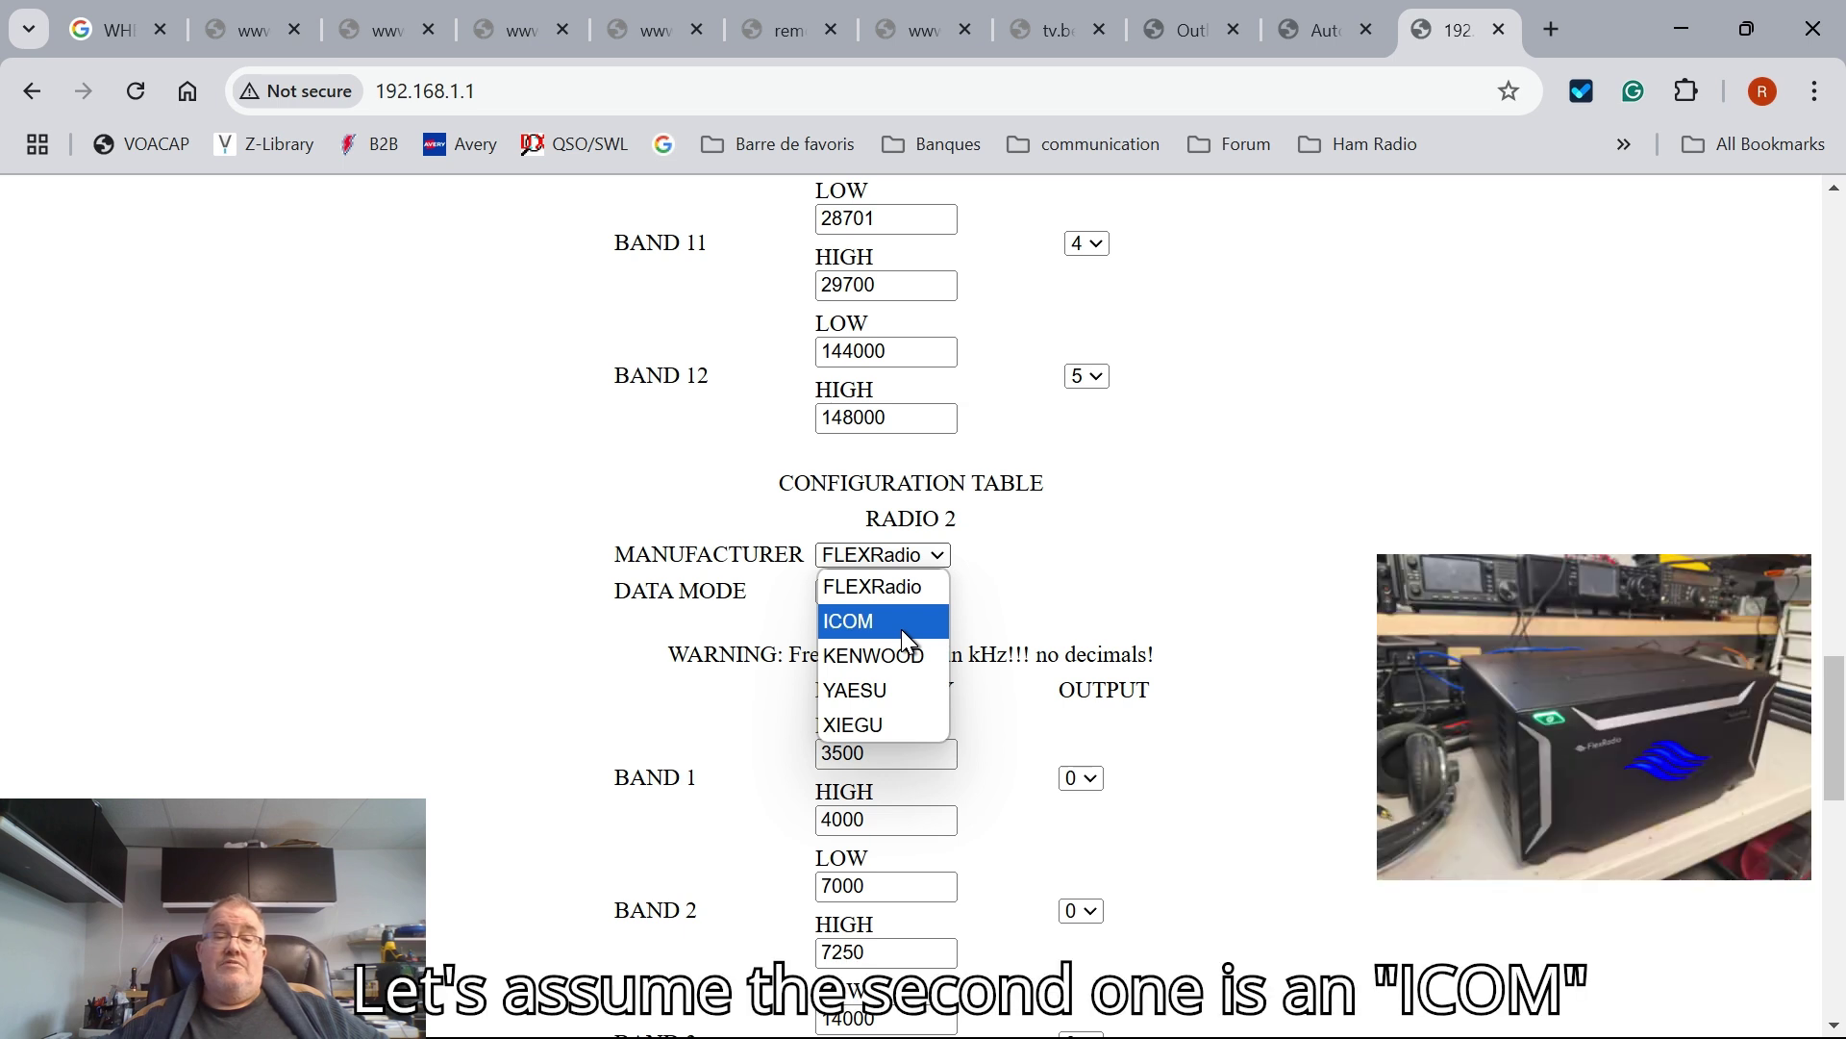
left_click(902, 628)
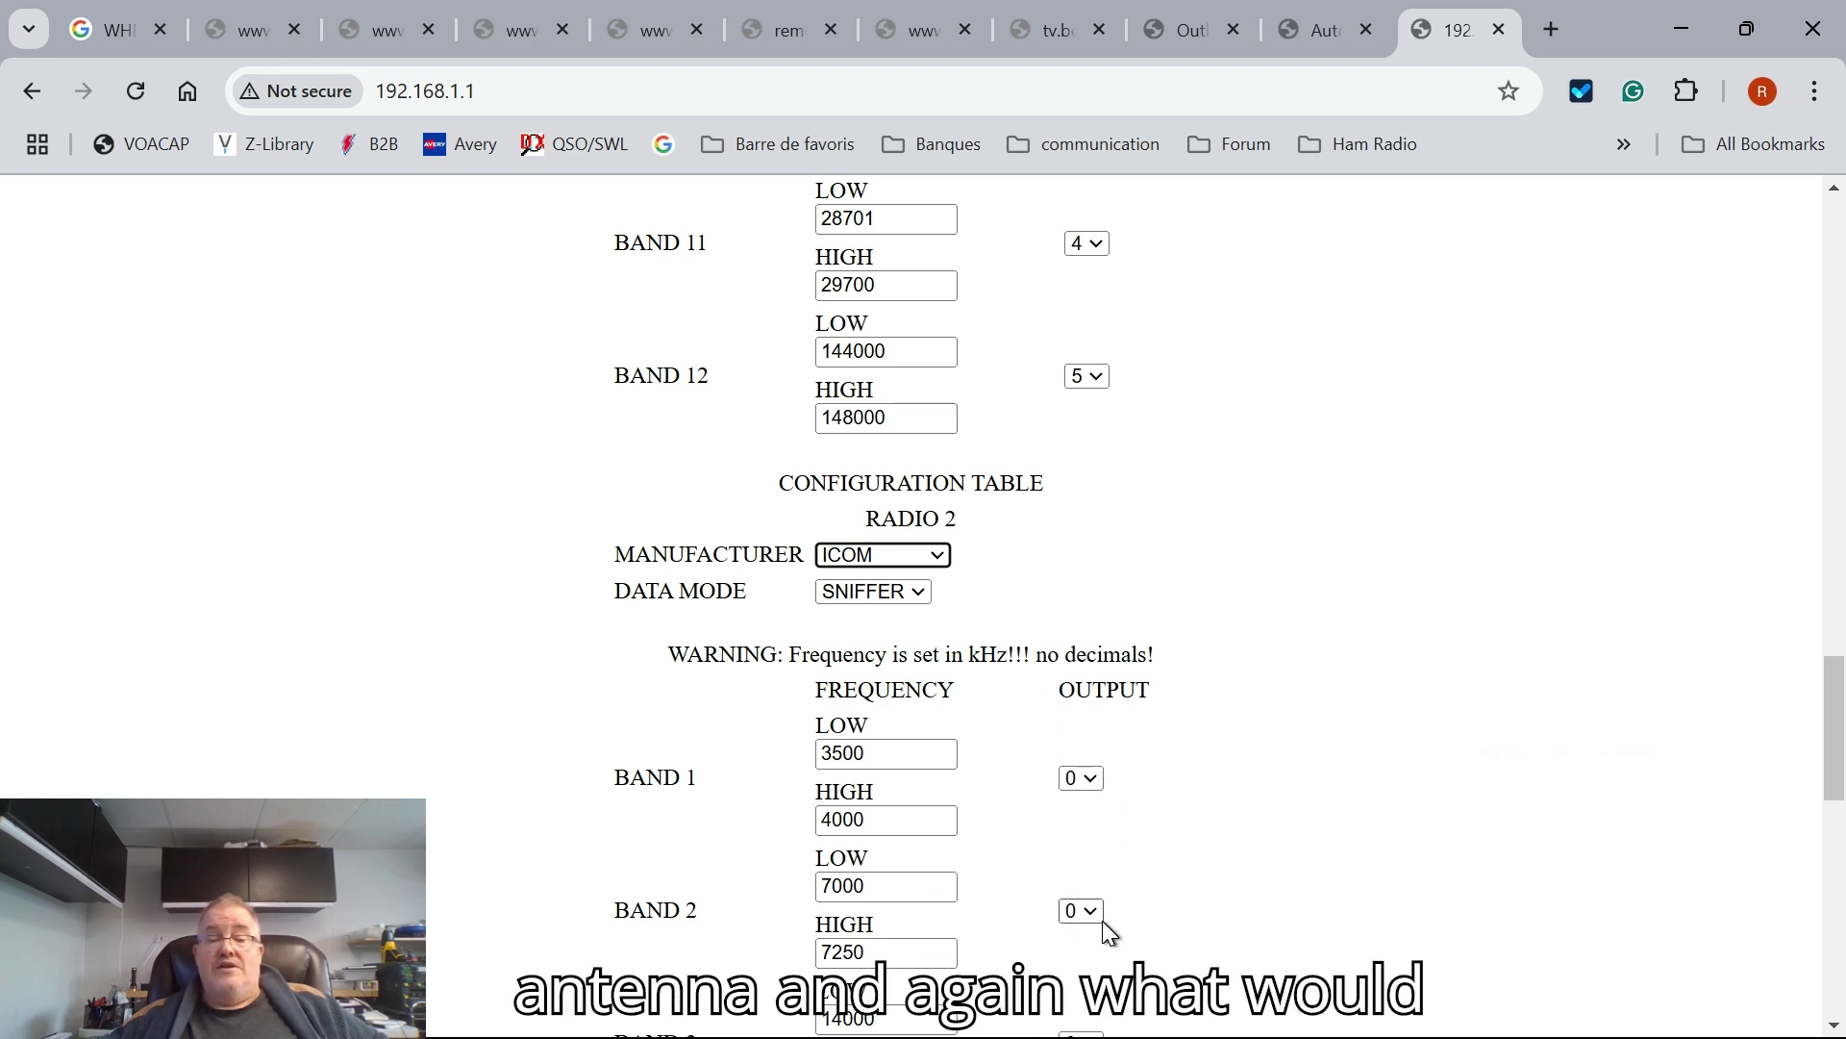
left_click(1096, 781)
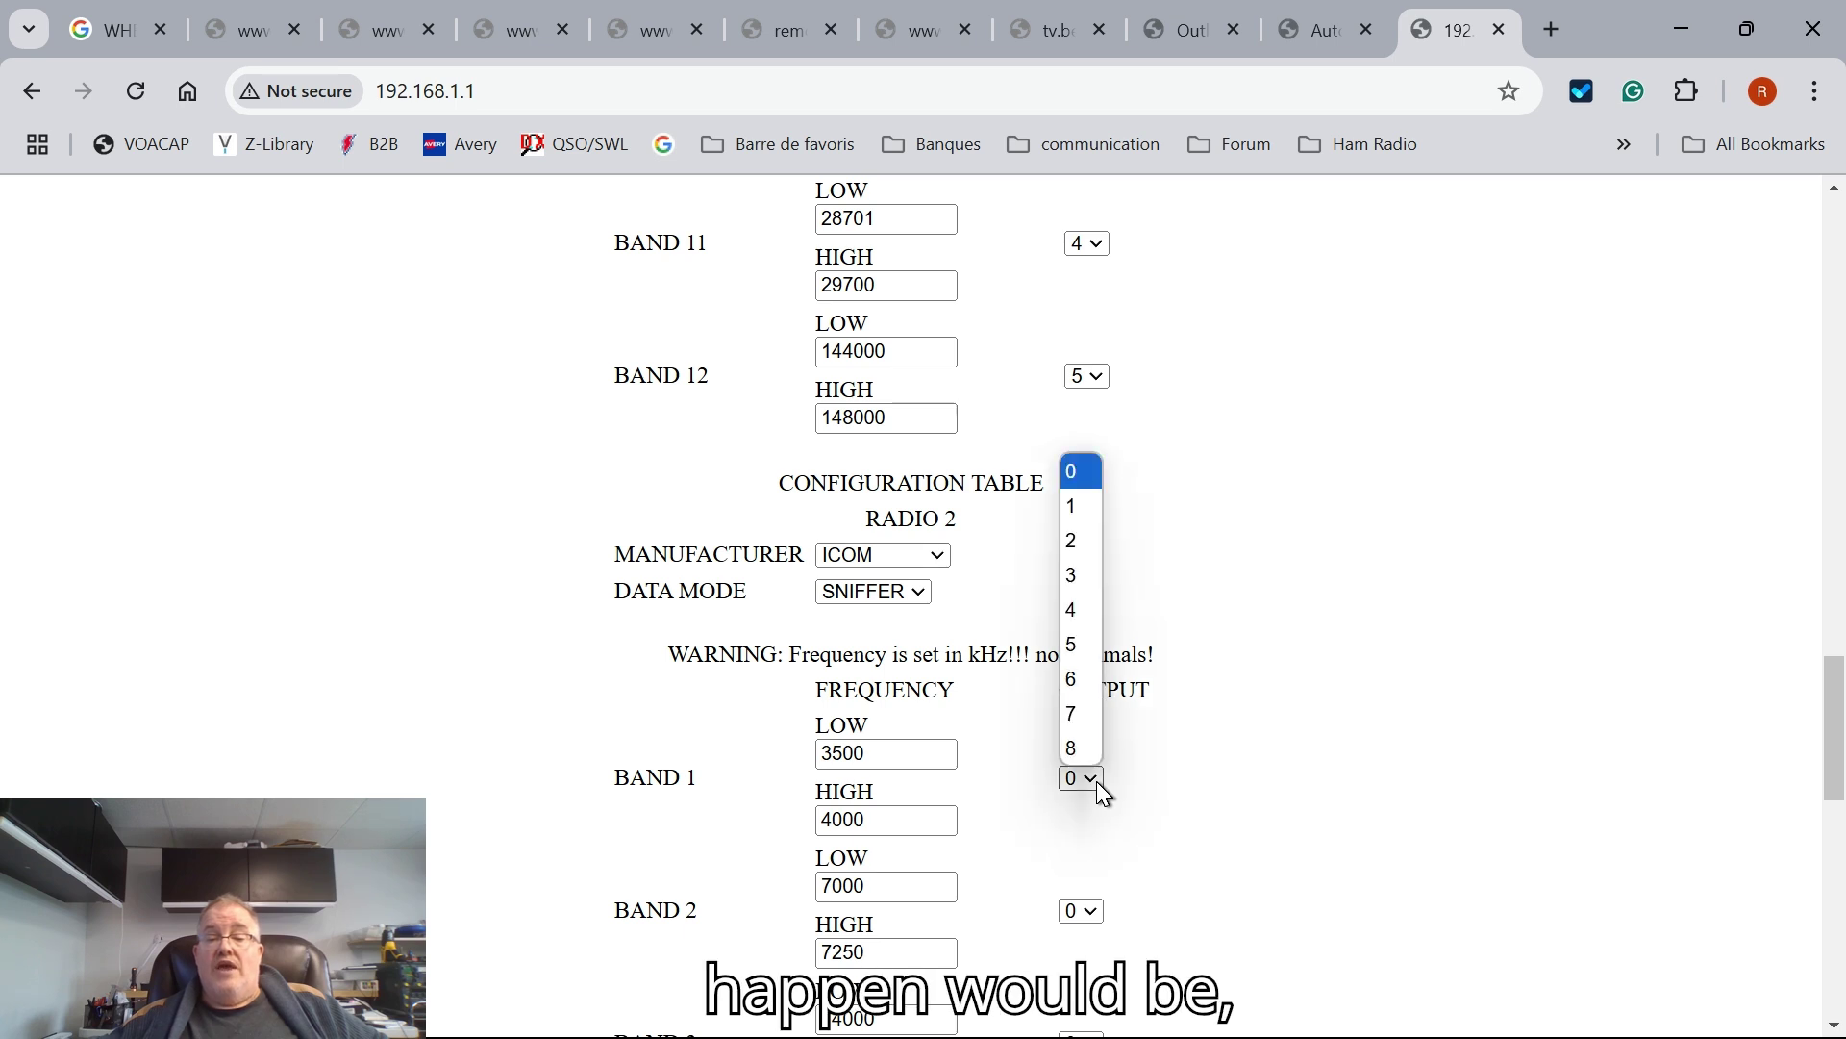
left_click(1075, 577)
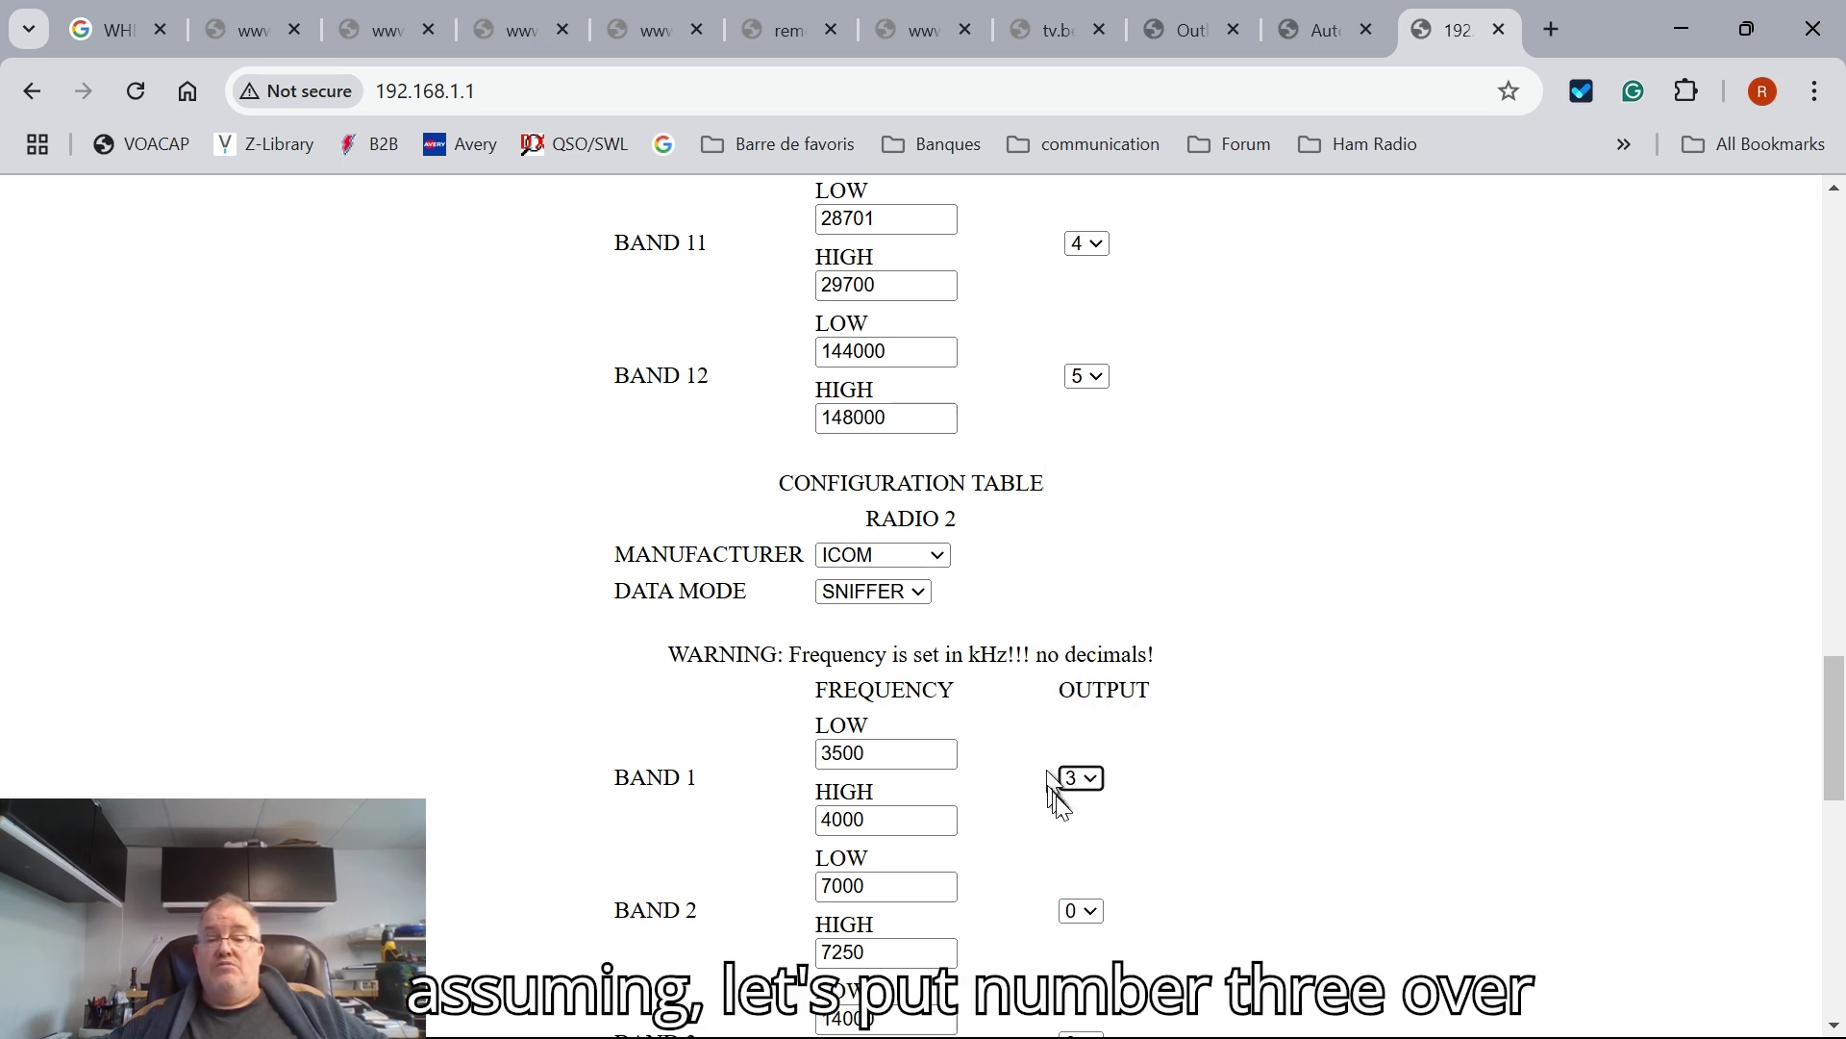
left_click(1088, 927)
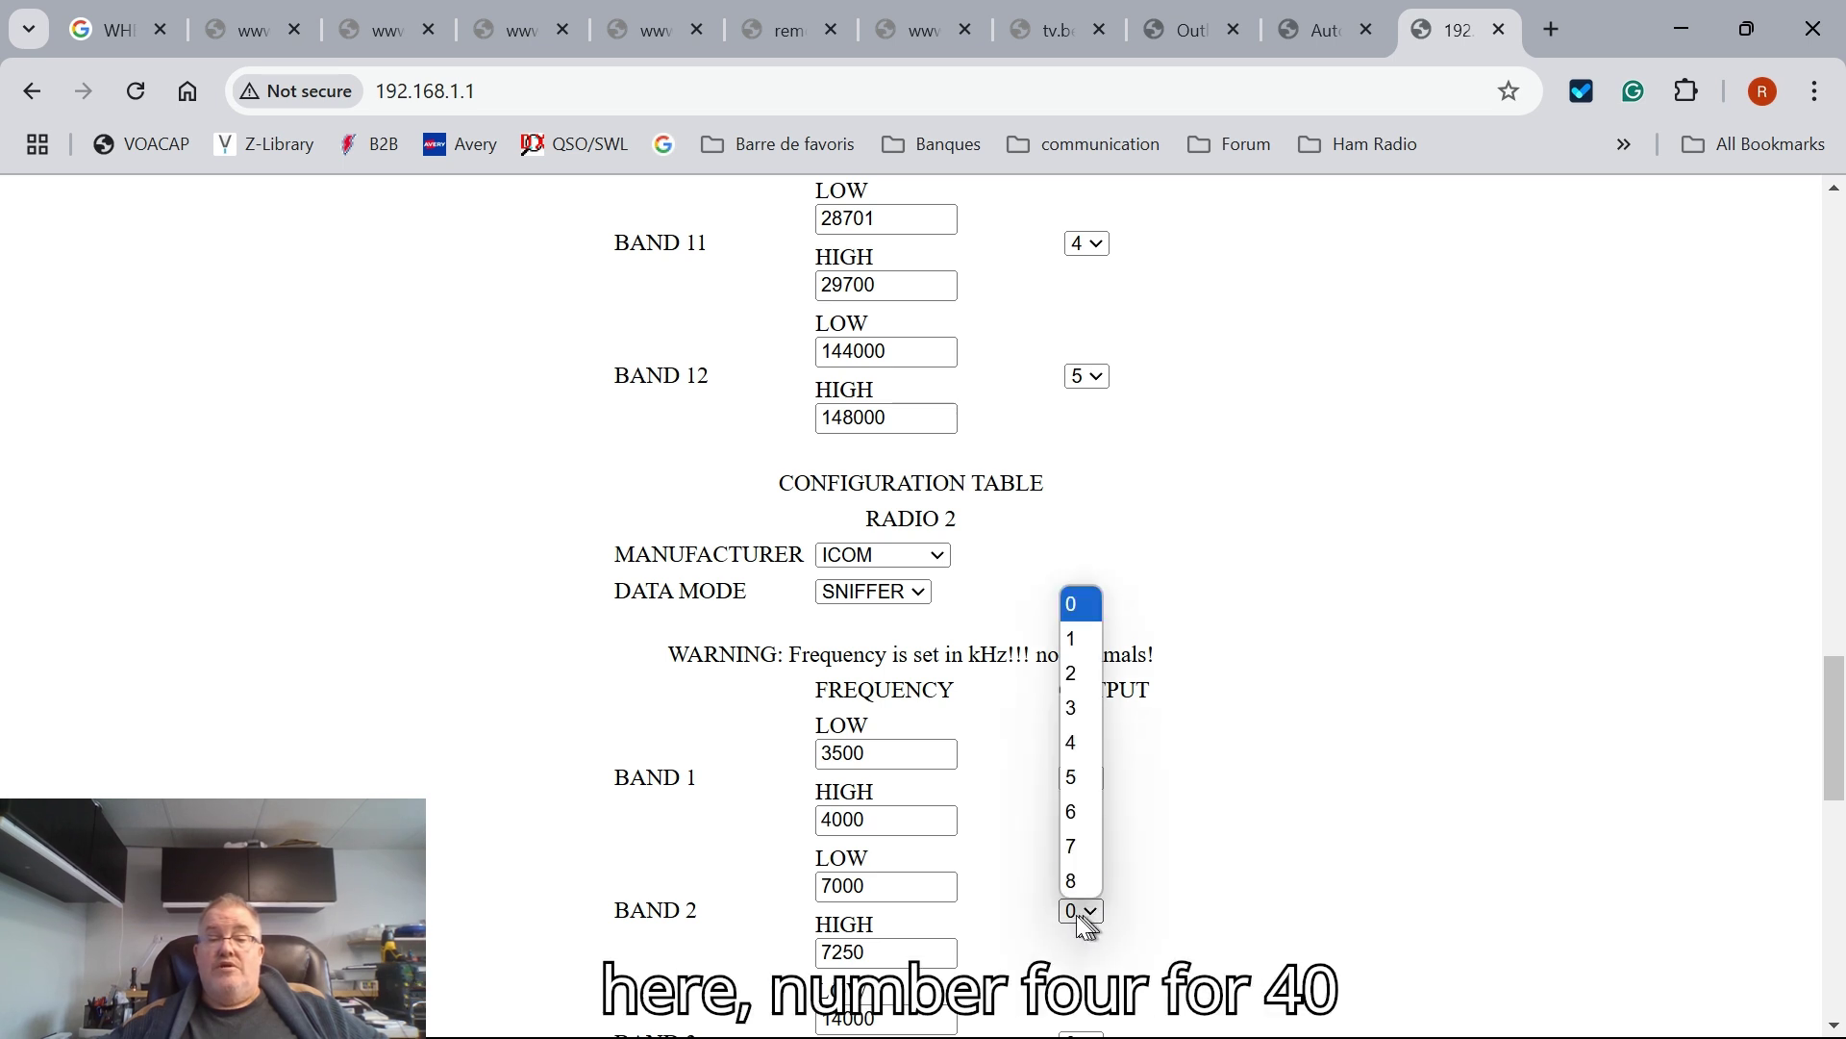
left_click(1075, 747)
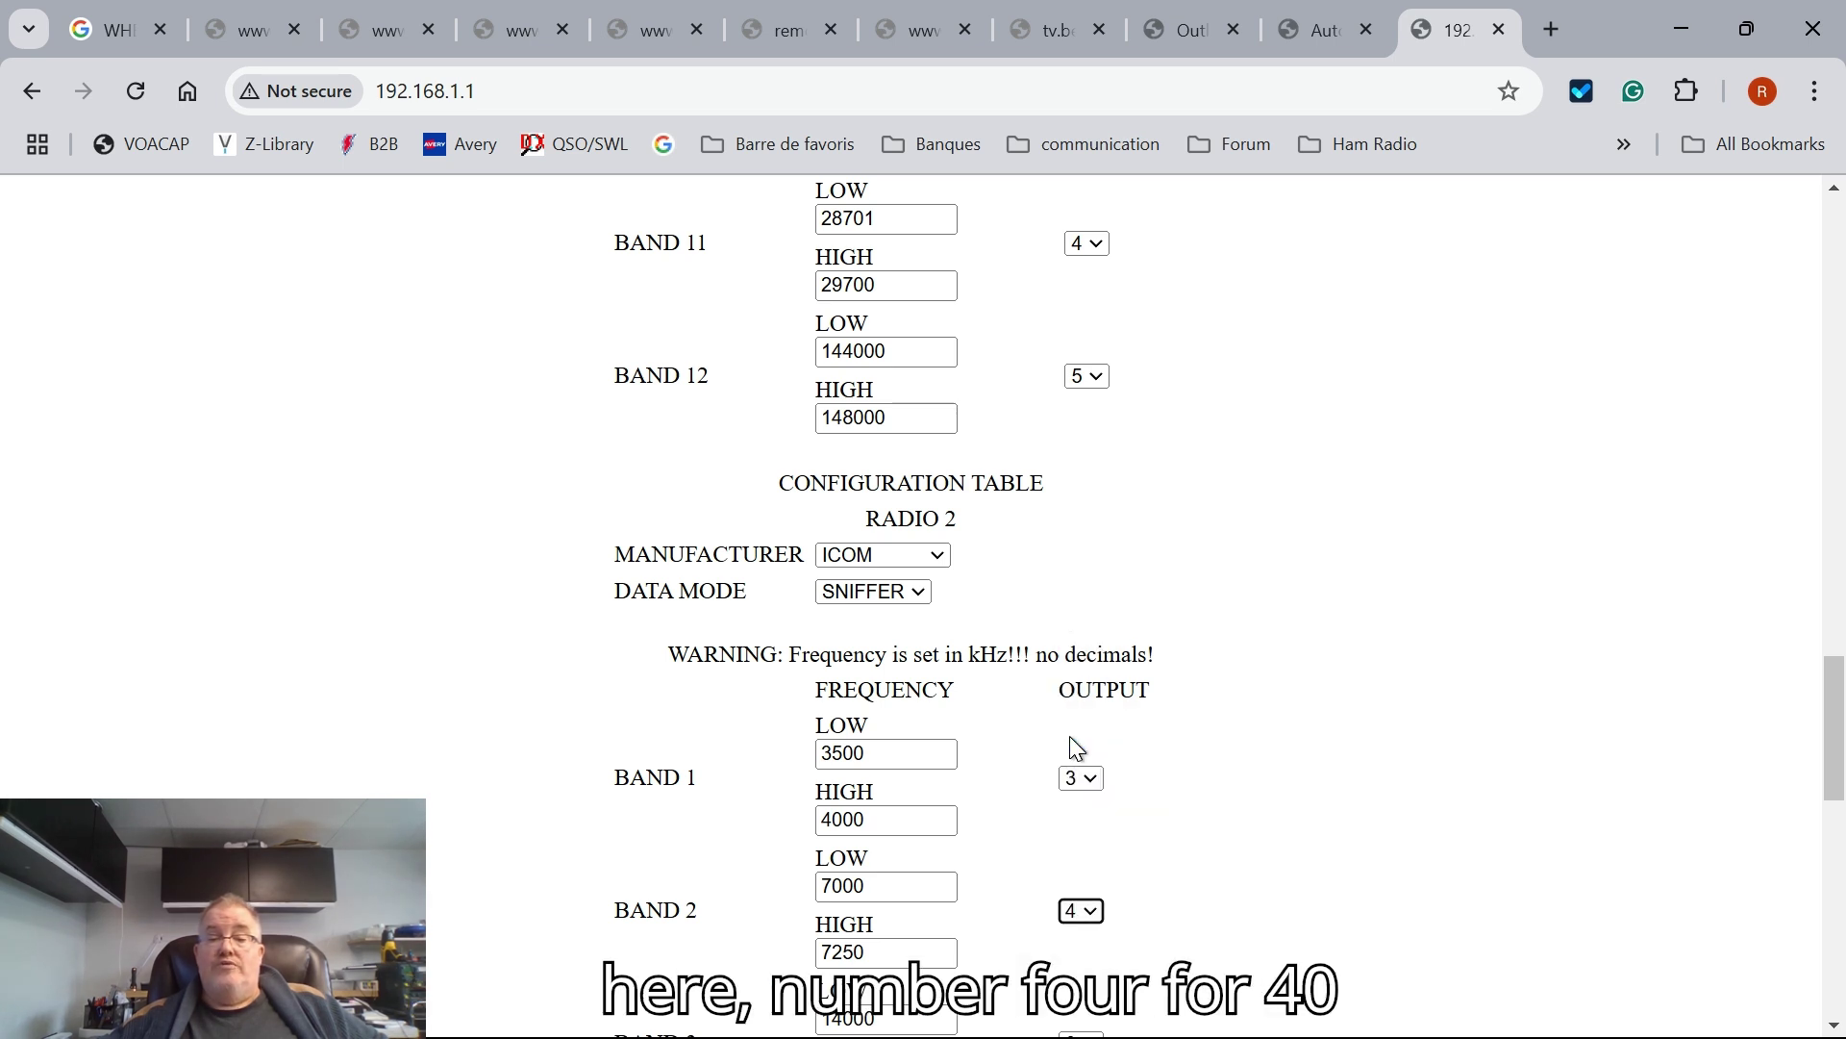
scroll(1208, 823, "down", 1)
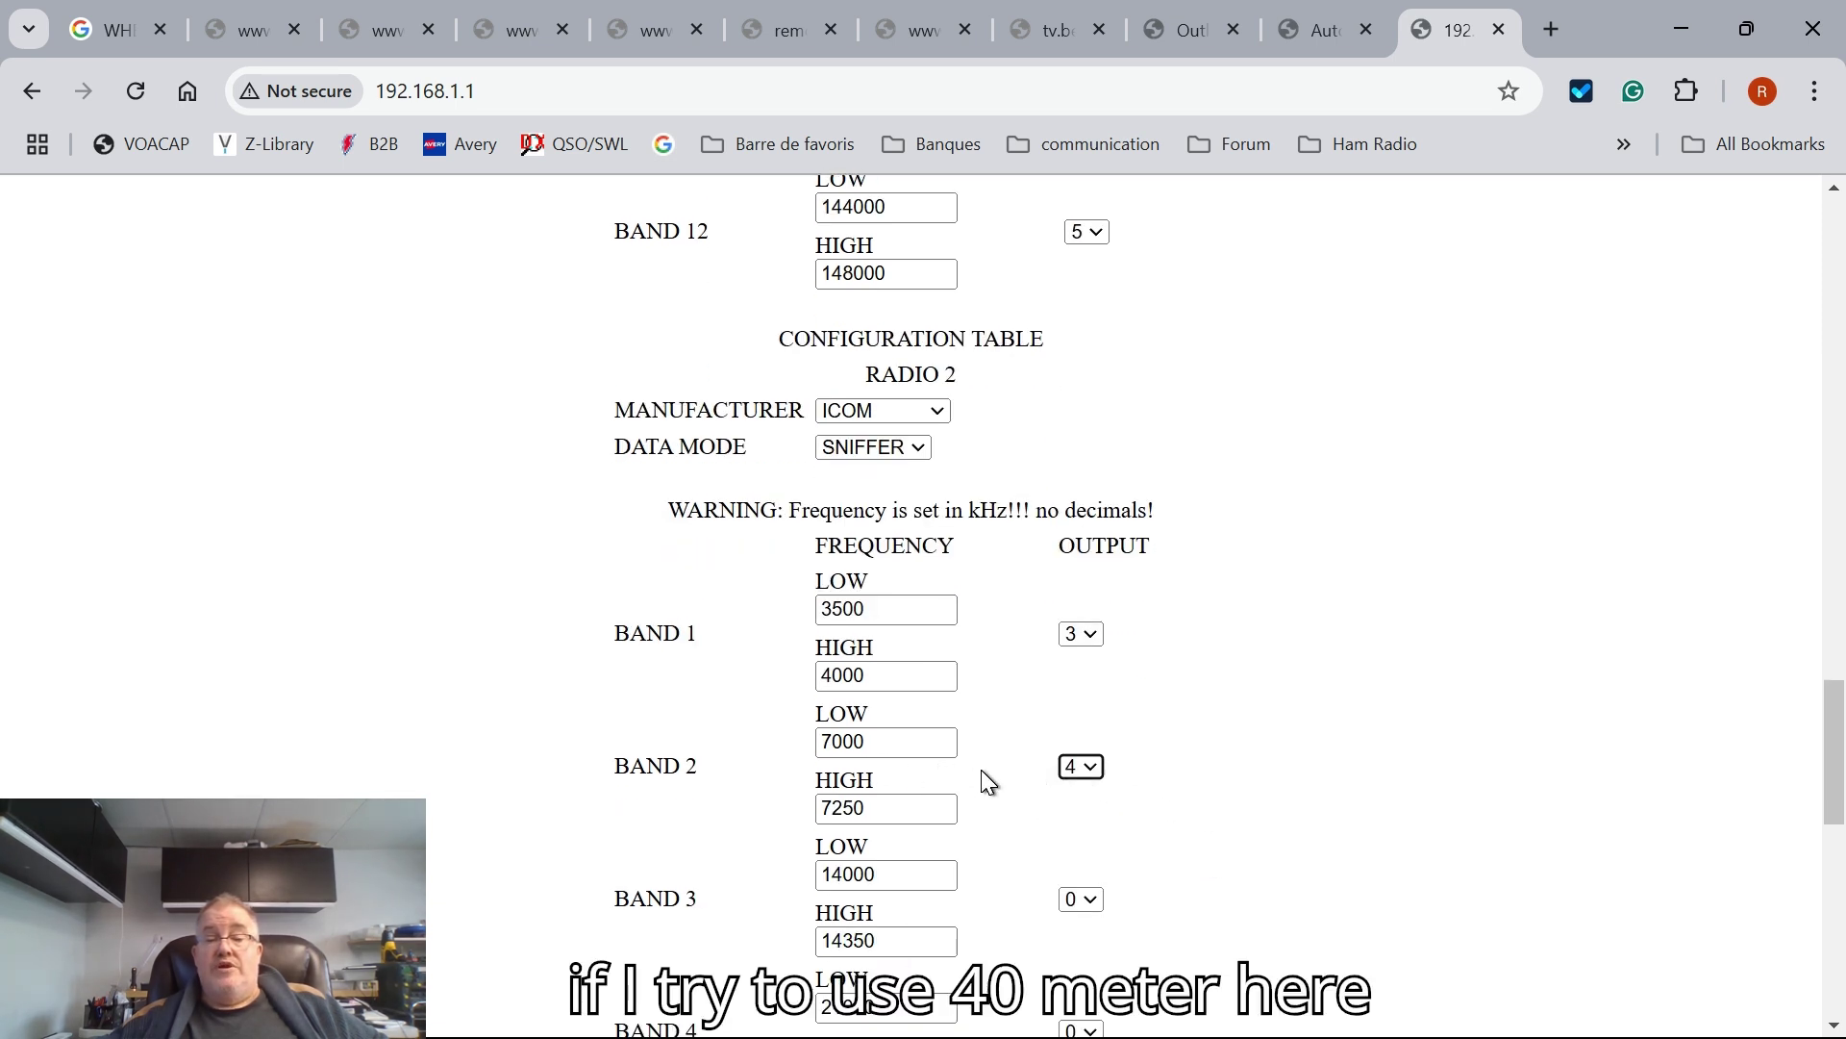
- Scroll back up through Radio 1's band table
scroll(982, 771, "up", 1)
scroll(981, 774, "up", 10)
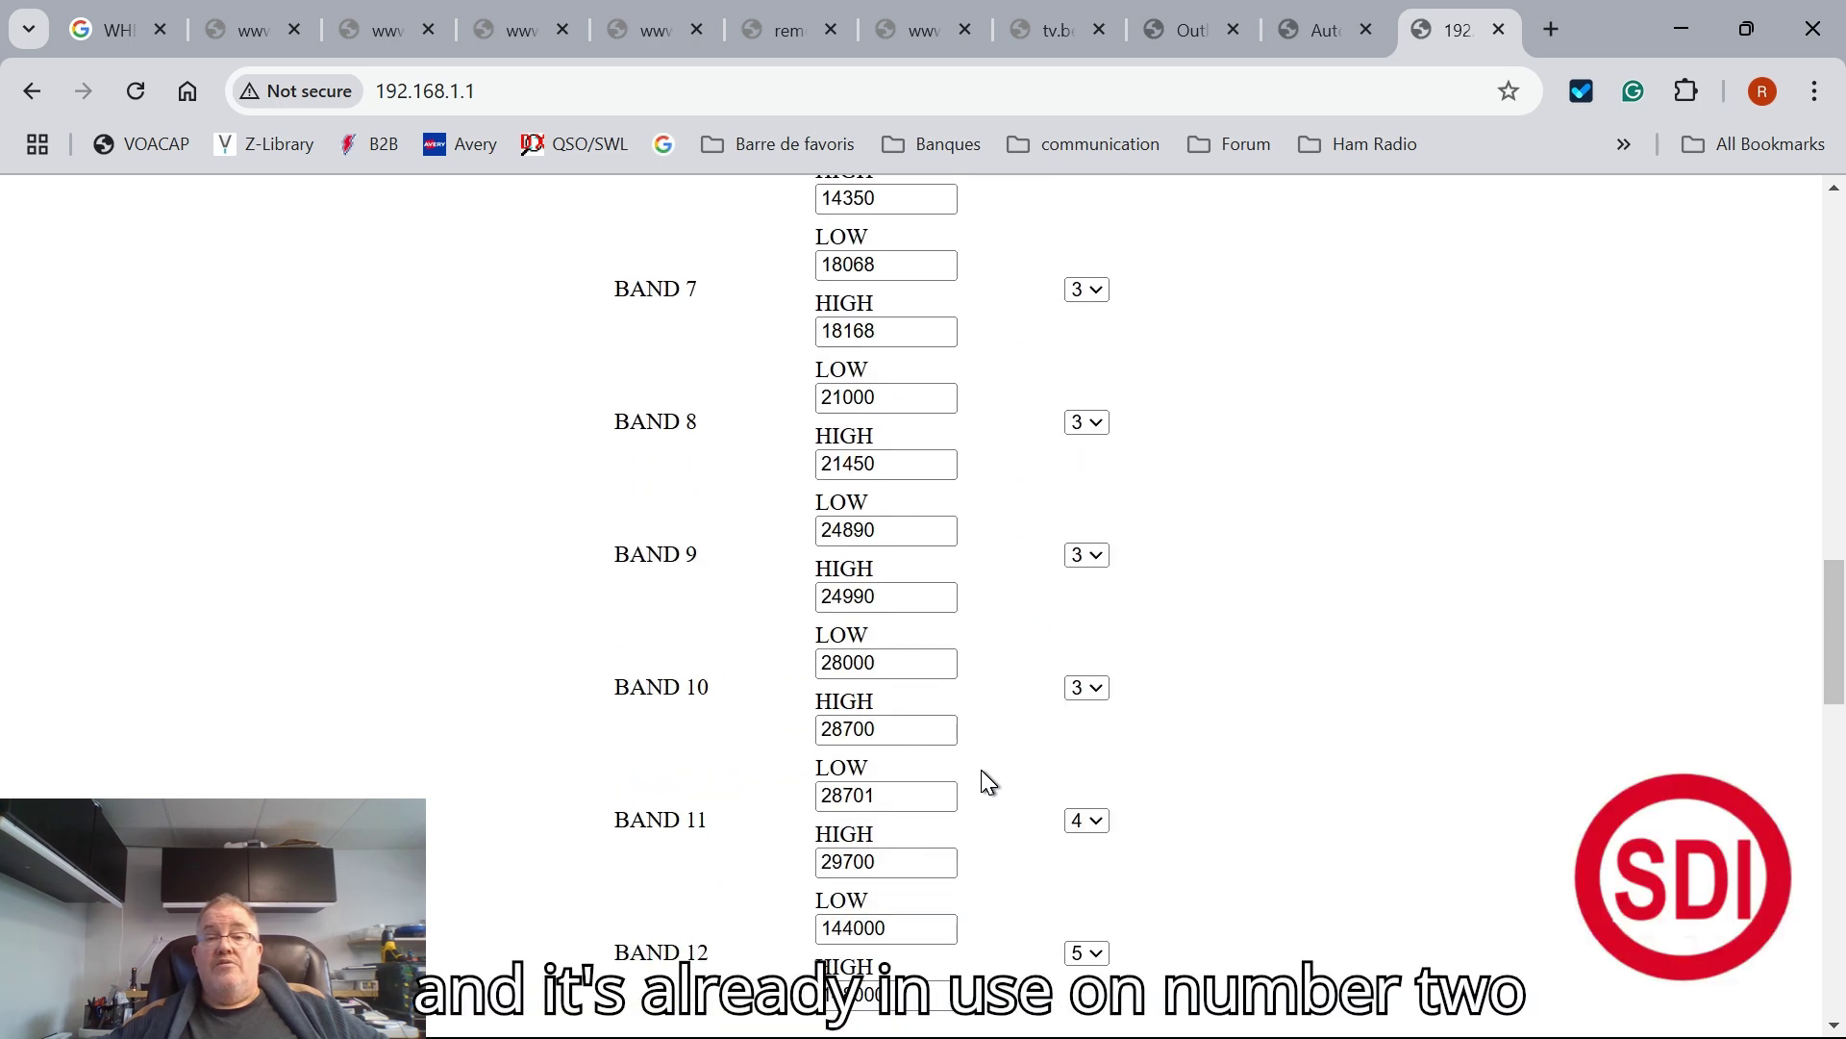
scroll(981, 769, "up", 3)
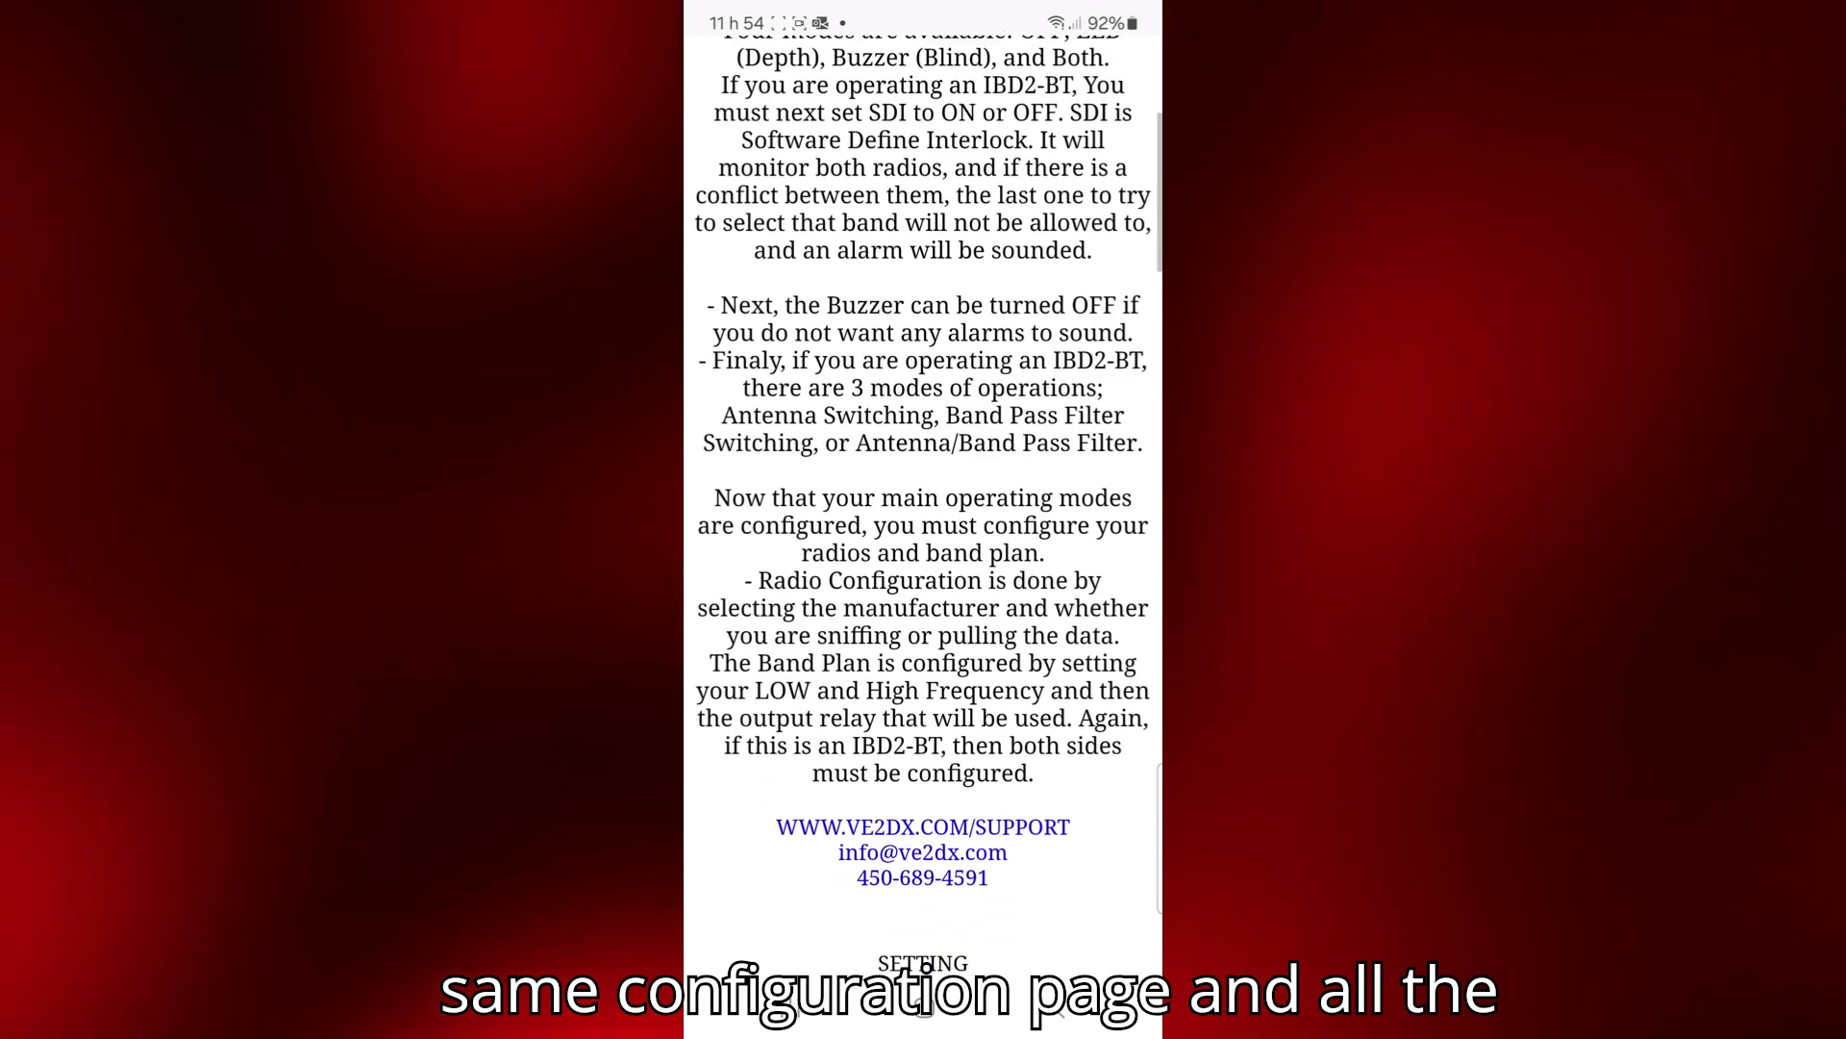
- Scroll the phone page down to the SETTING and WiFi CONFIGURATION sections
scroll(923, 520, "down", 2)
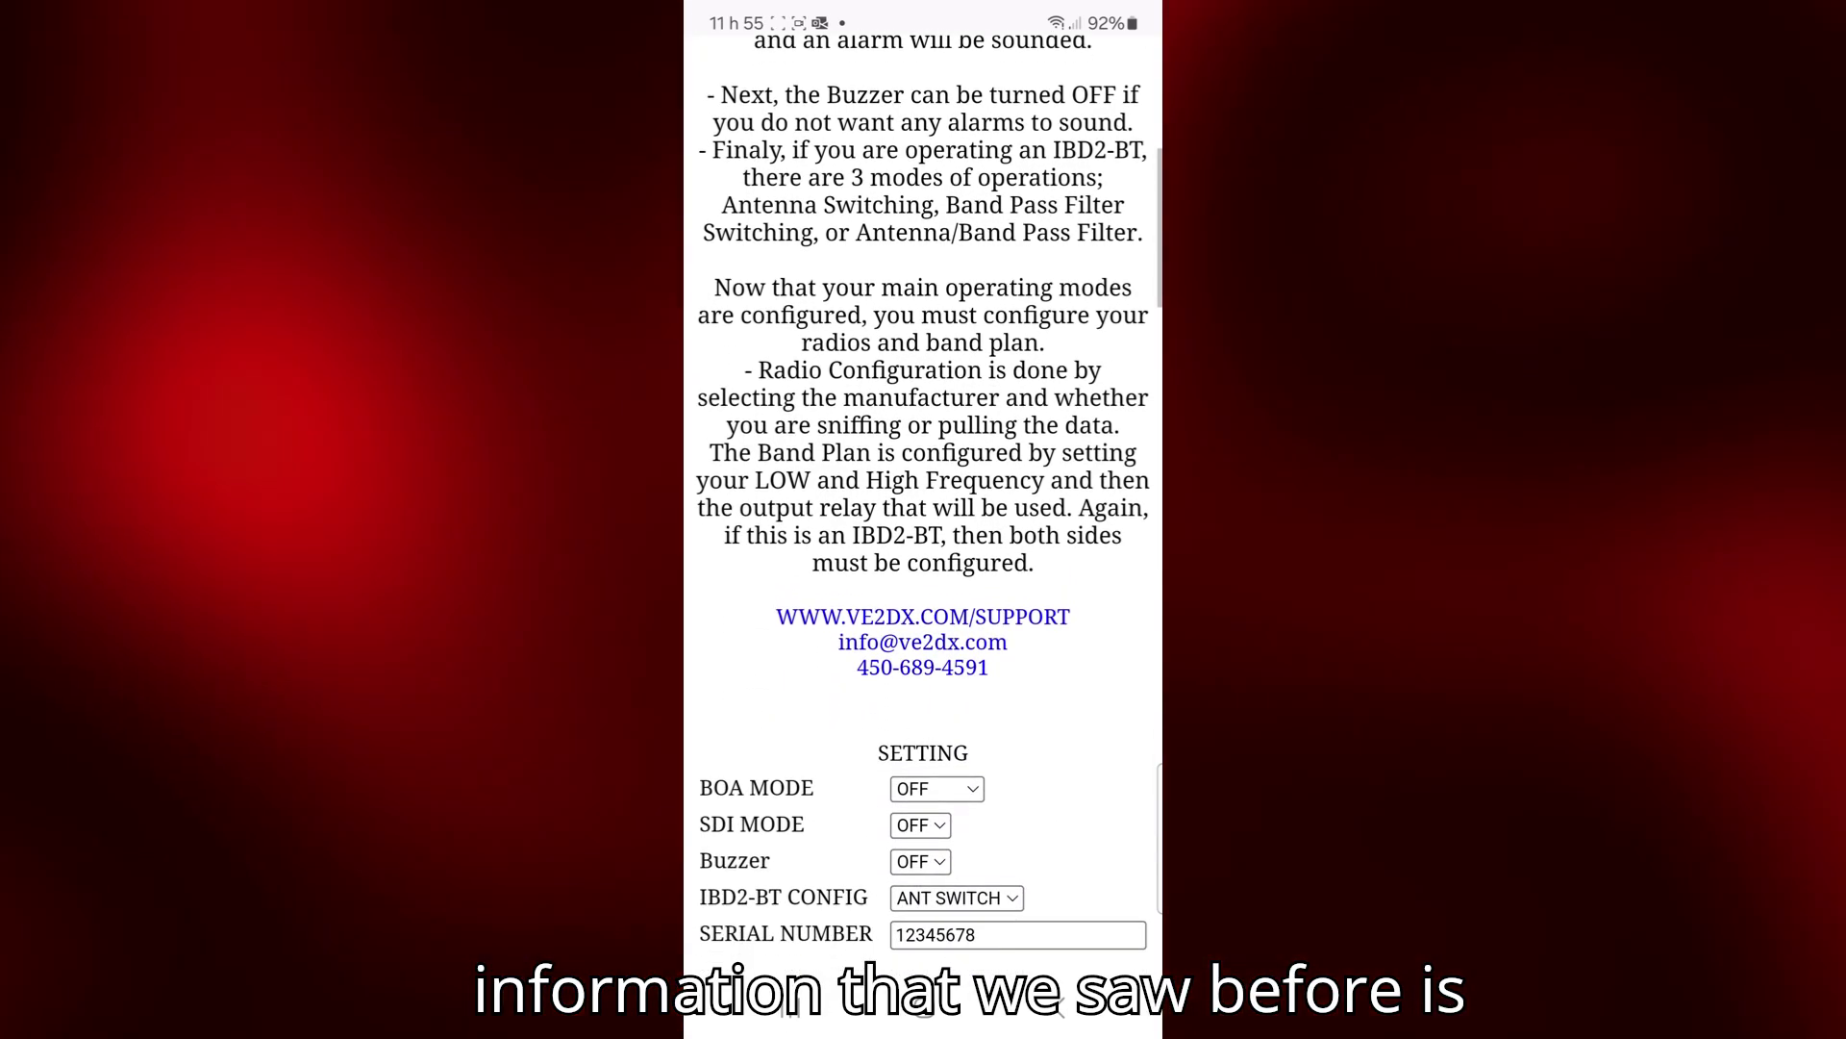
scroll(924, 520, "down", 3)
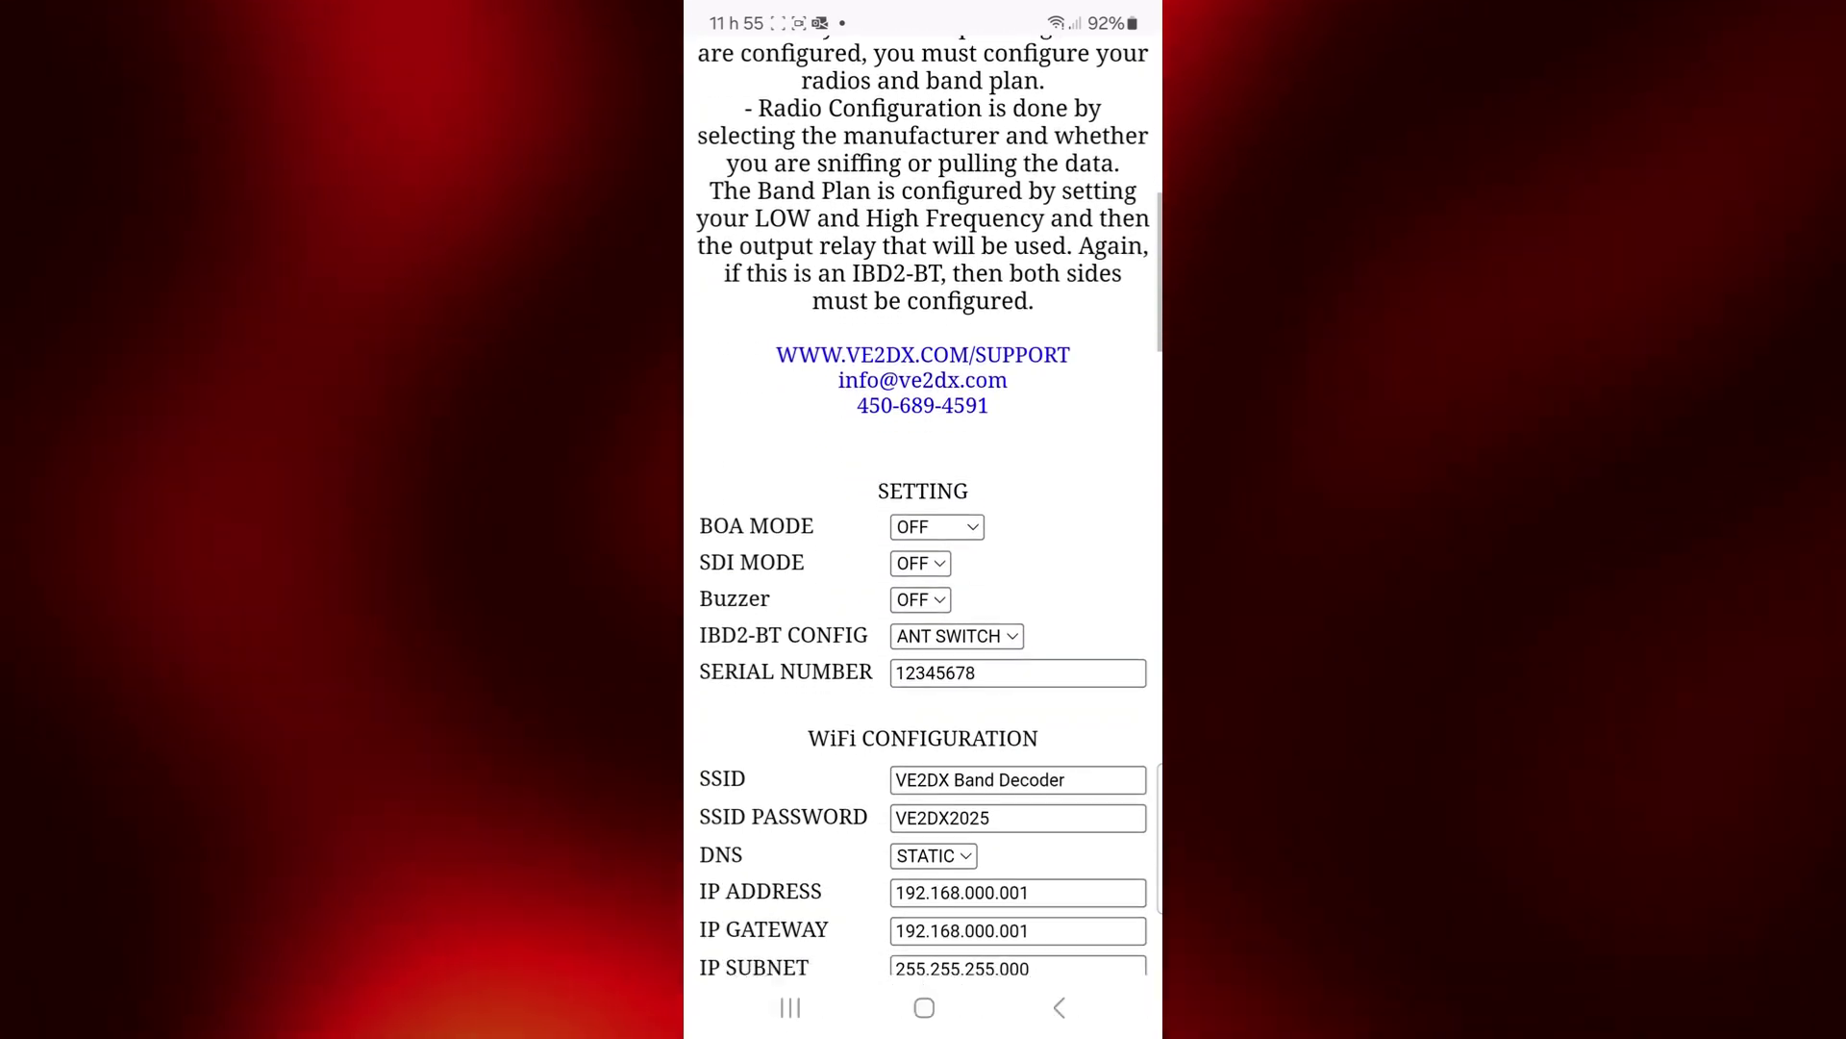